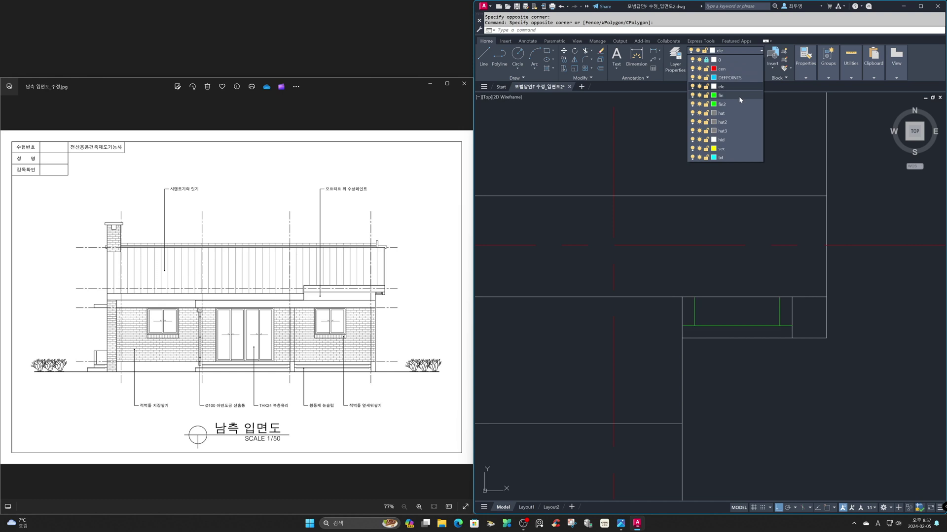
Switch to the reference images and examine the window openings on the floor plan and the south elevation before returning to the drawing.
key(Escape)
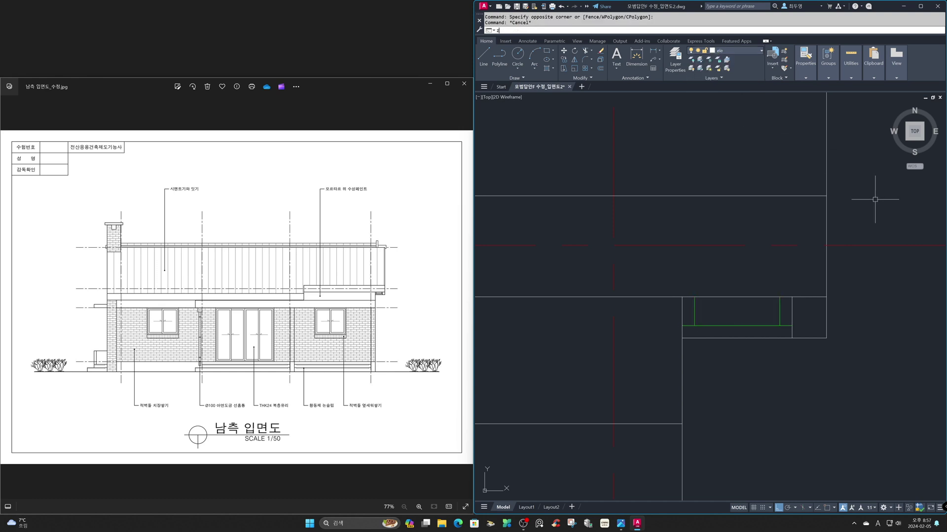
text(z)
key(Return)
text(p)
key(Return)
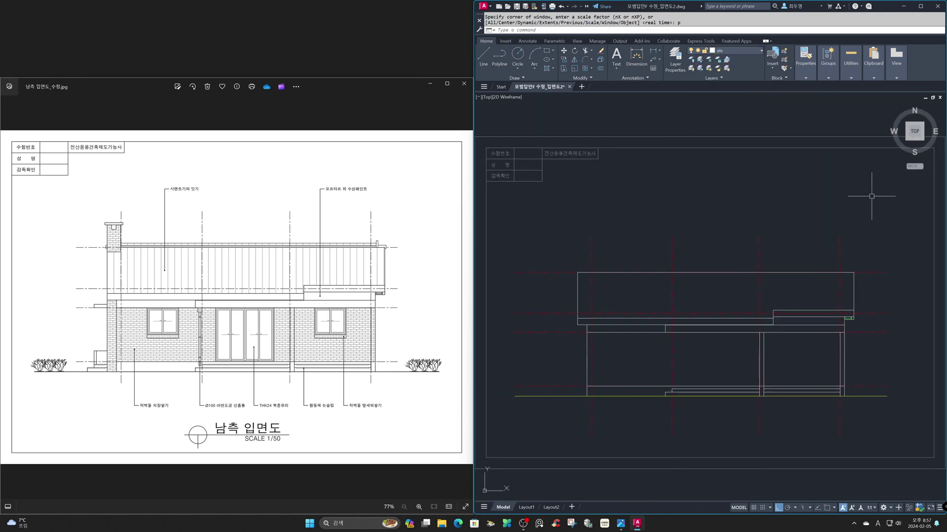
click(409, 280)
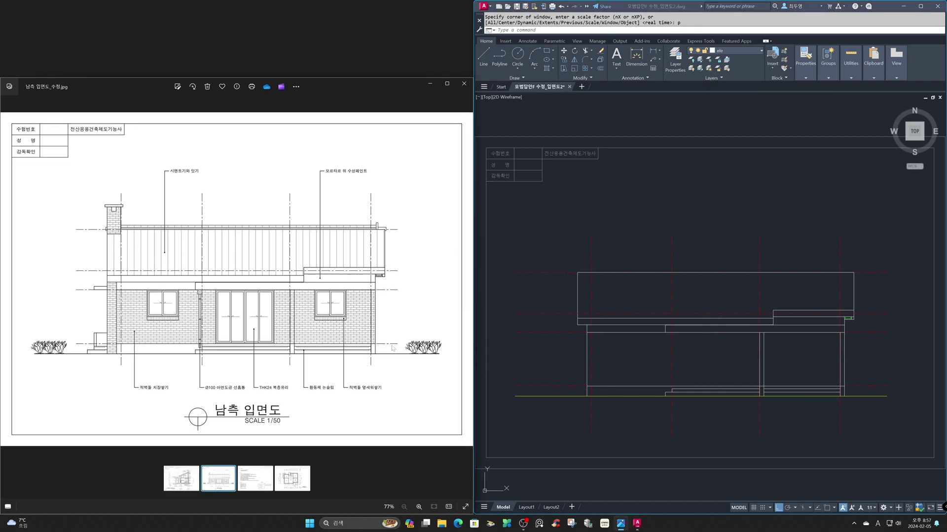
click(291, 478)
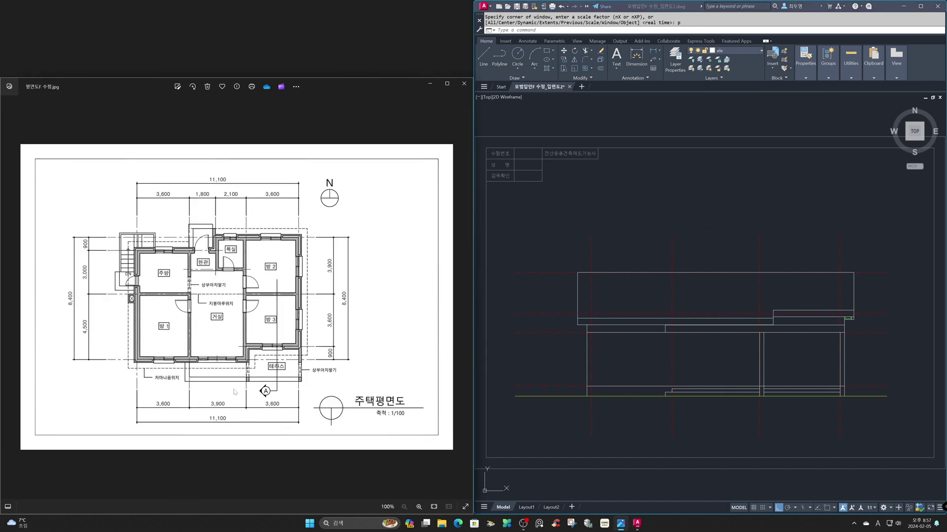
scroll(235, 392, up, 8)
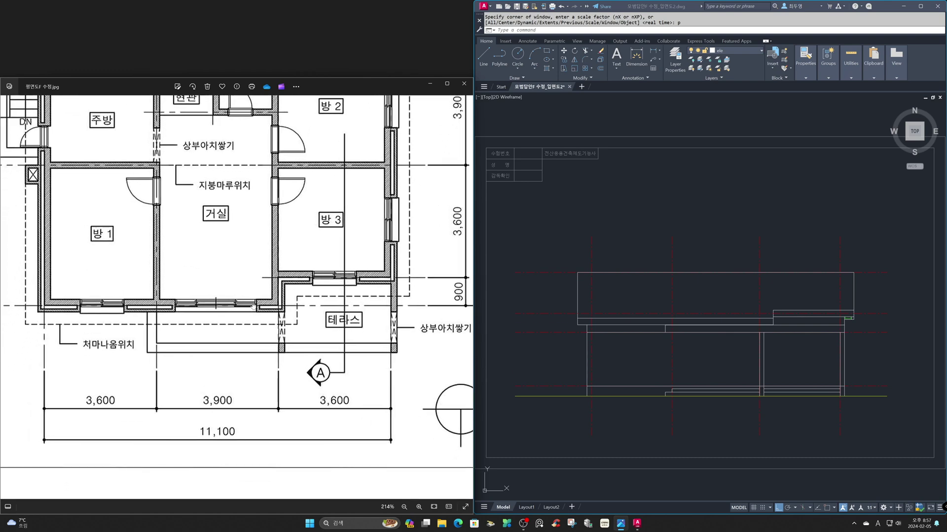
drag(252, 307, 269, 307)
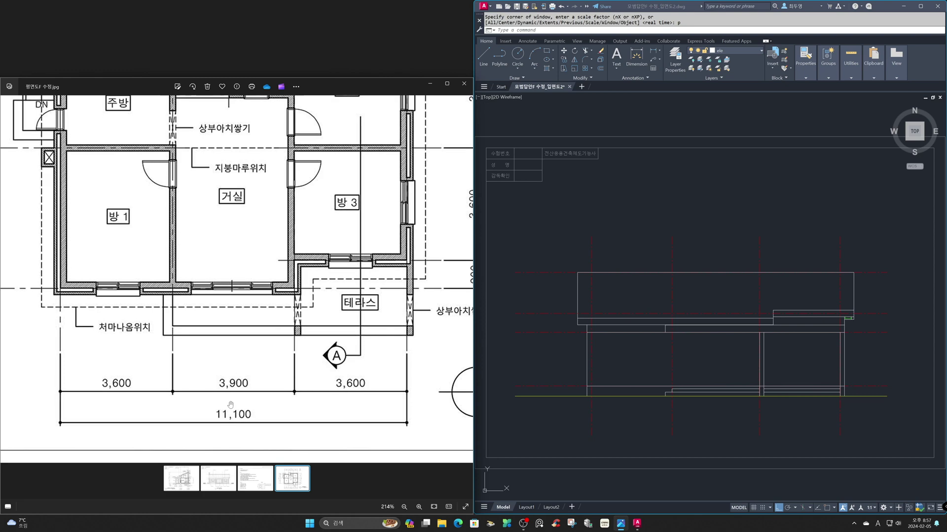
click(214, 479)
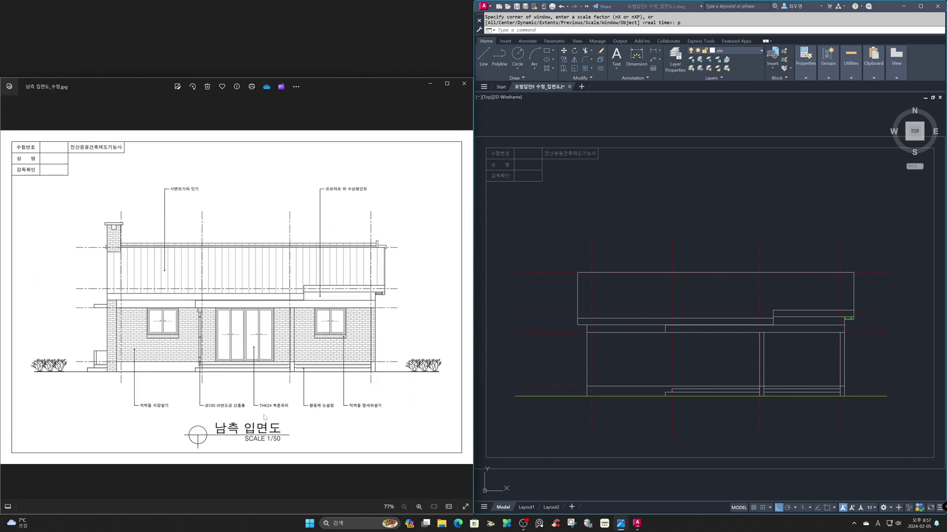
click(514, 417)
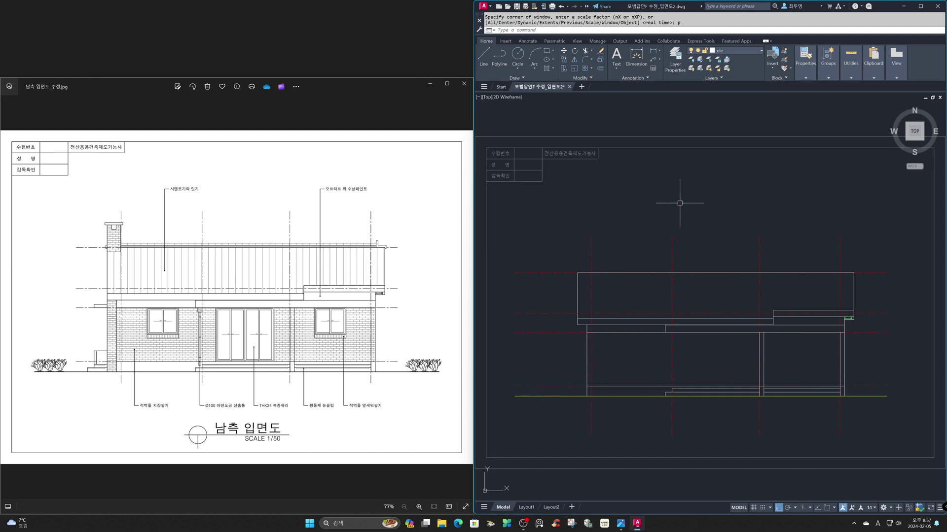
Draw a 1400 by 1200 rectangle in the empty area above the roof for the window's outer frame.
text(rec)
key(Return)
click(641, 209)
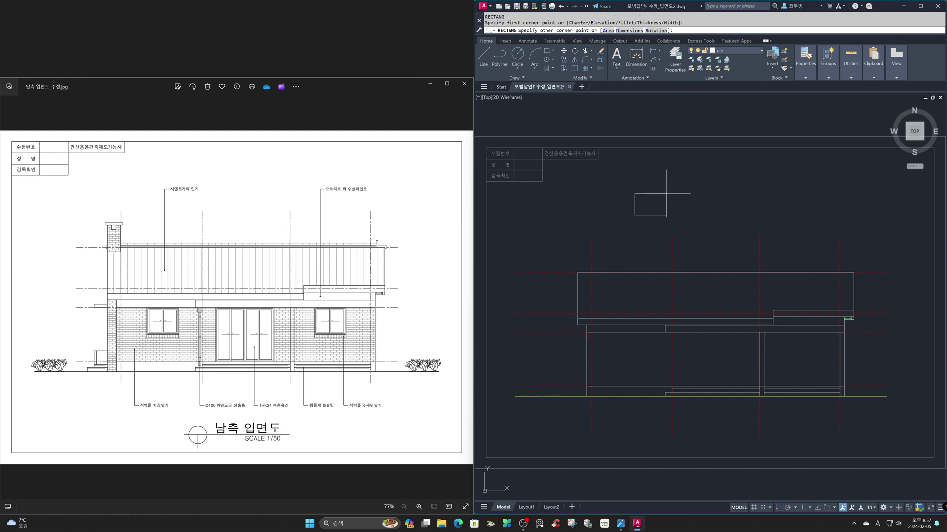
text(d)
key(Return)
text(1400)
key(Return)
text(1200)
key(Return)
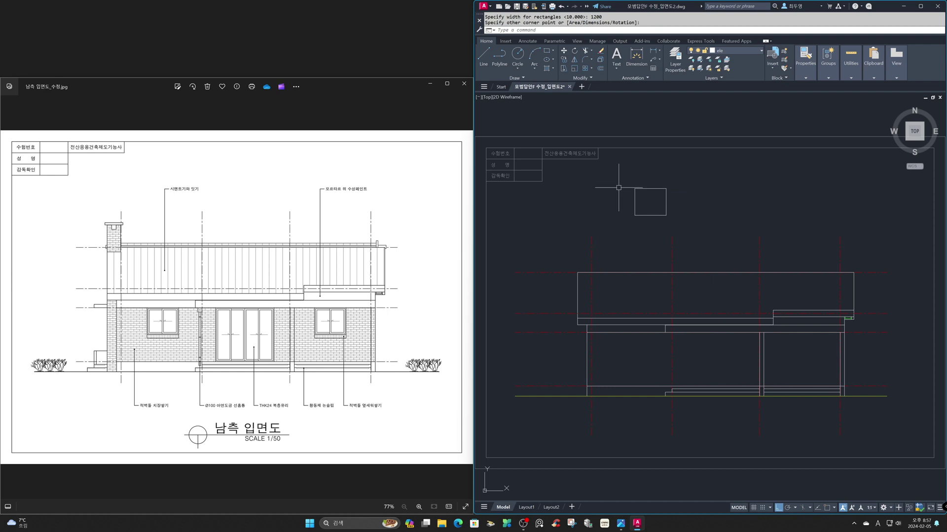
click(618, 187)
Make fin the current layer for the window's inner lines.
text(z)
key(Return)
click(620, 174)
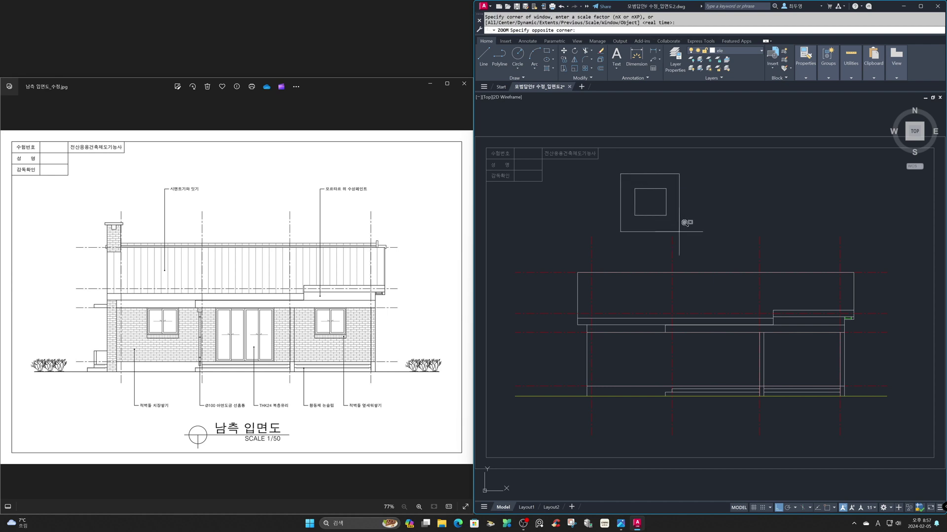
click(679, 232)
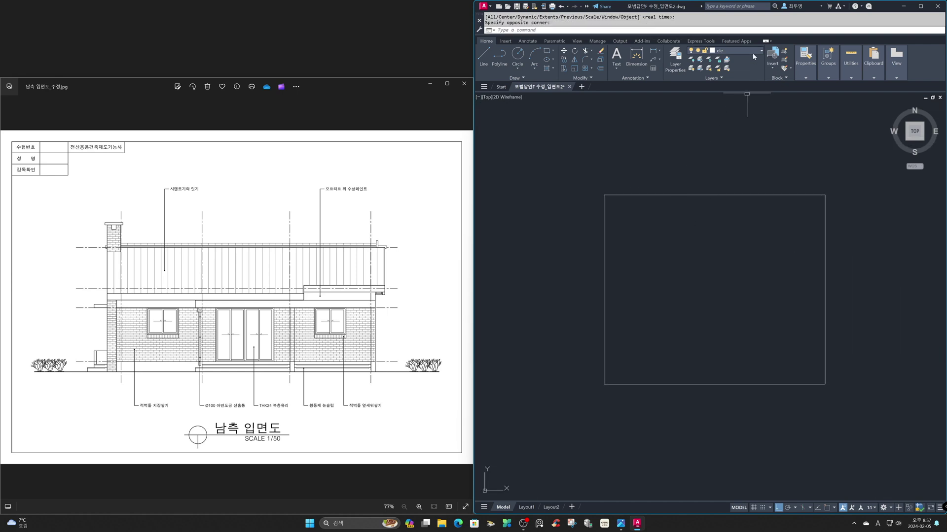
click(752, 51)
click(742, 93)
Offset the window rectangle 40 inward, with the Offset layer option set to Current.
text(o)
key(Return)
text(l)
key(Return)
text(c)
key(Return)
text(40)
key(Return)
click(702, 195)
click(697, 222)
key(Return)
Offset the inner green rectangle another 60 inward to form the sash frame.
key(Return)
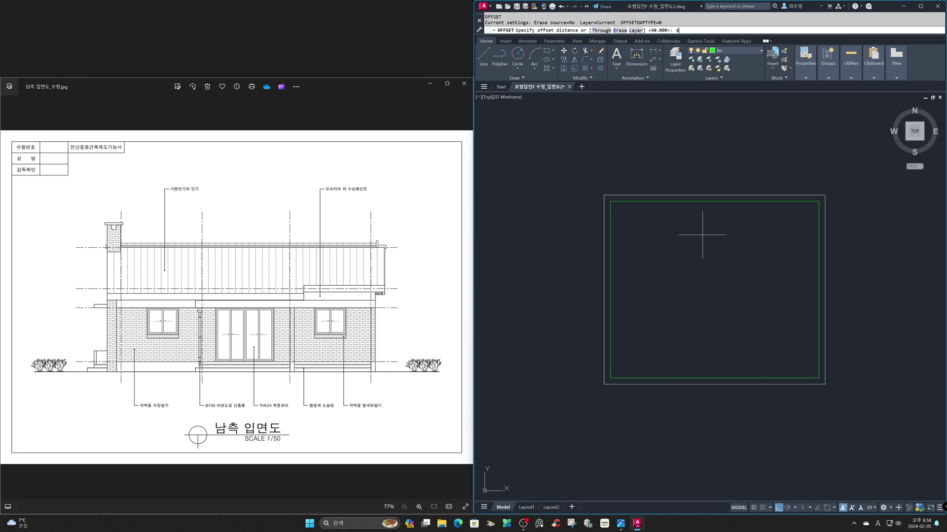
text(60)
key(Return)
click(705, 202)
click(703, 230)
Draw a vertical line joining the midpoints of the upper and lower edges of the outer green rectangle.
key(F3)
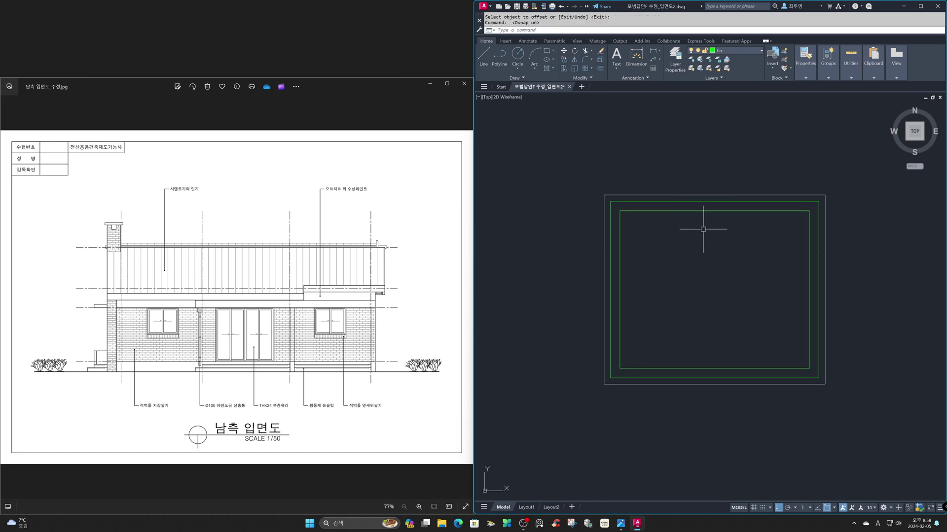
text(l)
key(Return)
click(703, 202)
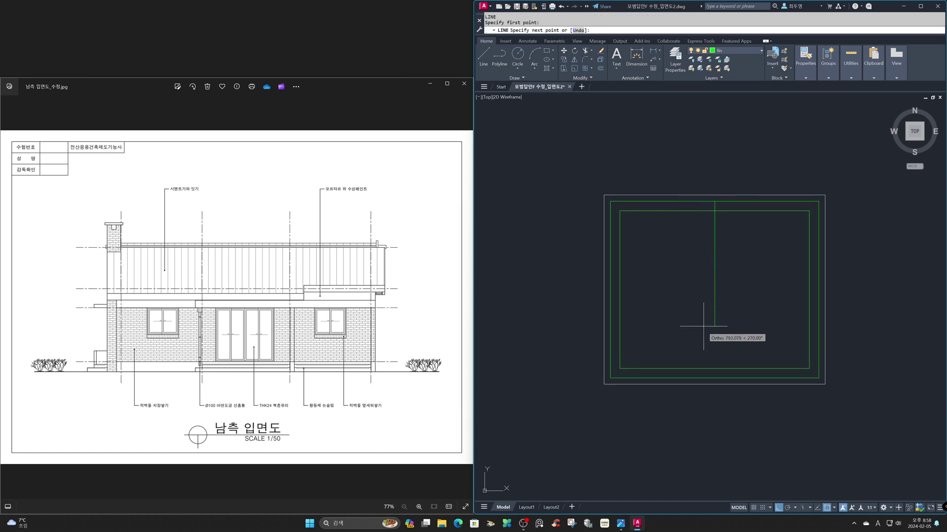
click(704, 376)
key(Return)
Offset the window's vertical centre line 30 to each side.
key(F3)
text(o)
key(Return)
text(30)
key(Return)
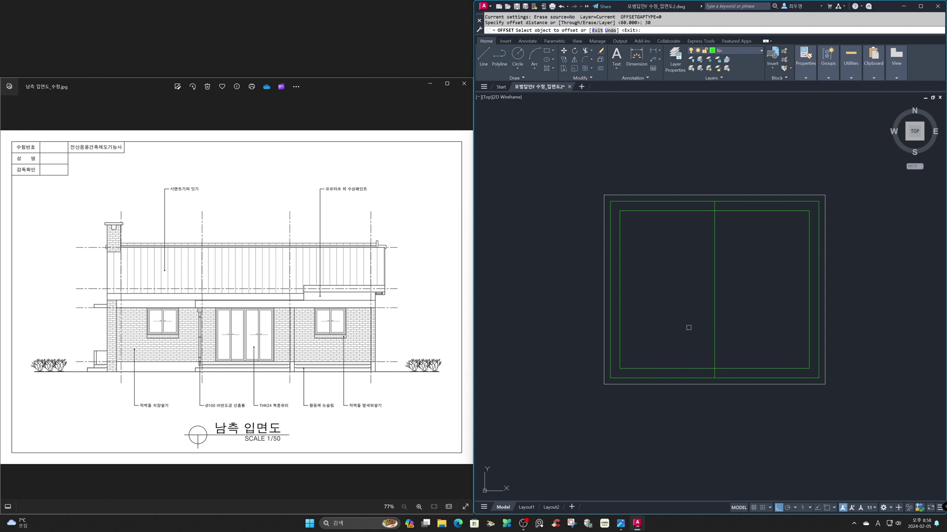
click(713, 324)
click(689, 324)
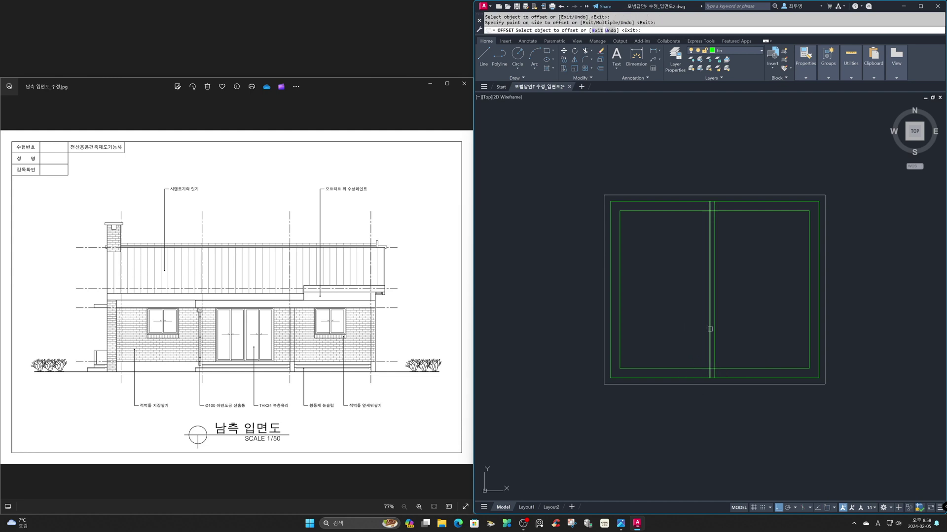
click(713, 332)
click(736, 333)
key(Return)
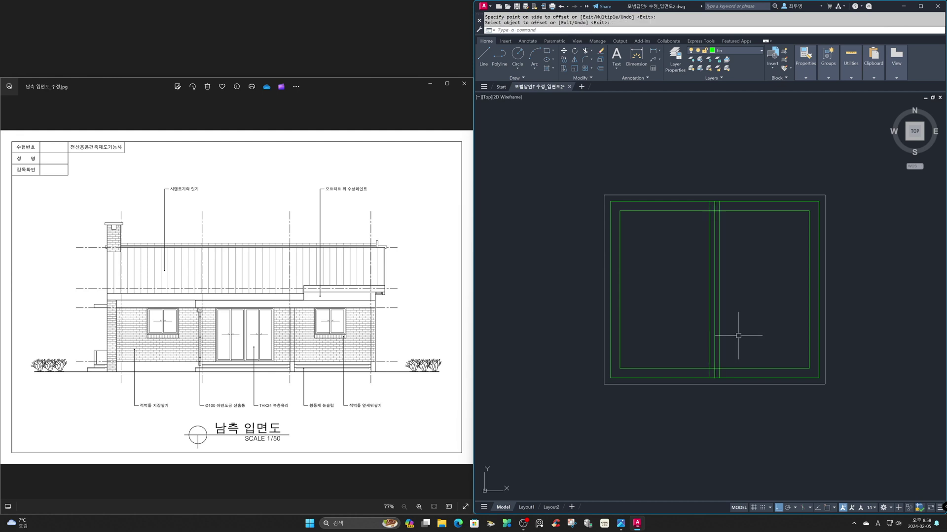
Erase the window's original vertical centre line.
text(e)
key(Return)
click(713, 332)
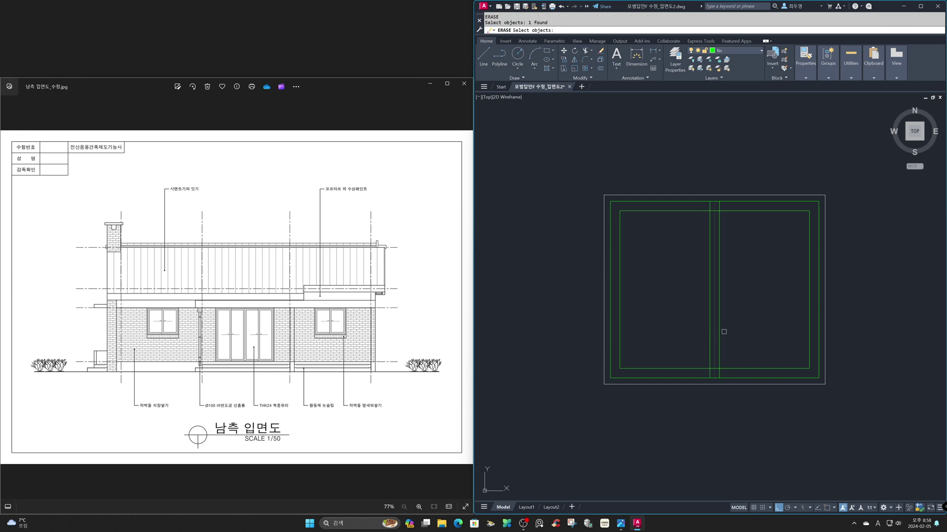
Trim the right mullion line's ends beyond the sash and the inner frame segments between the two mullion lines.
text(tr)
key(Return)
key(Return)
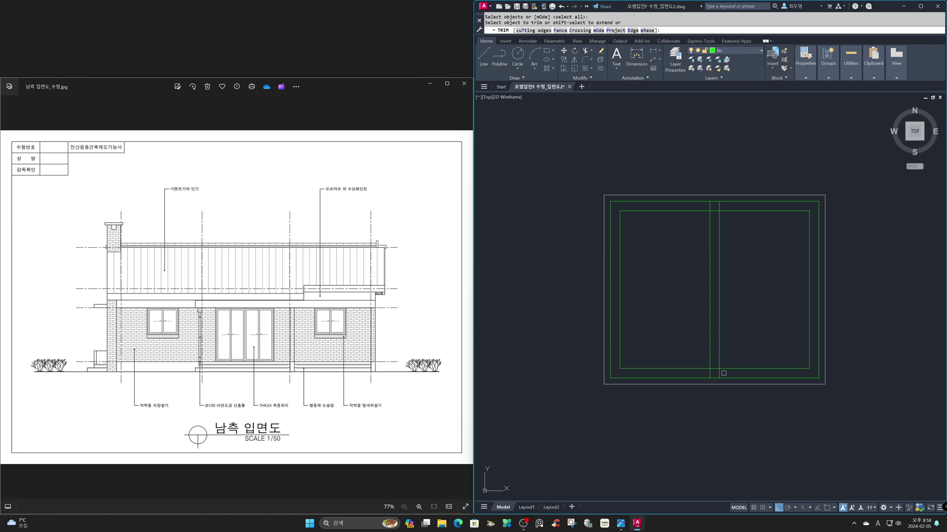
click(719, 374)
click(718, 206)
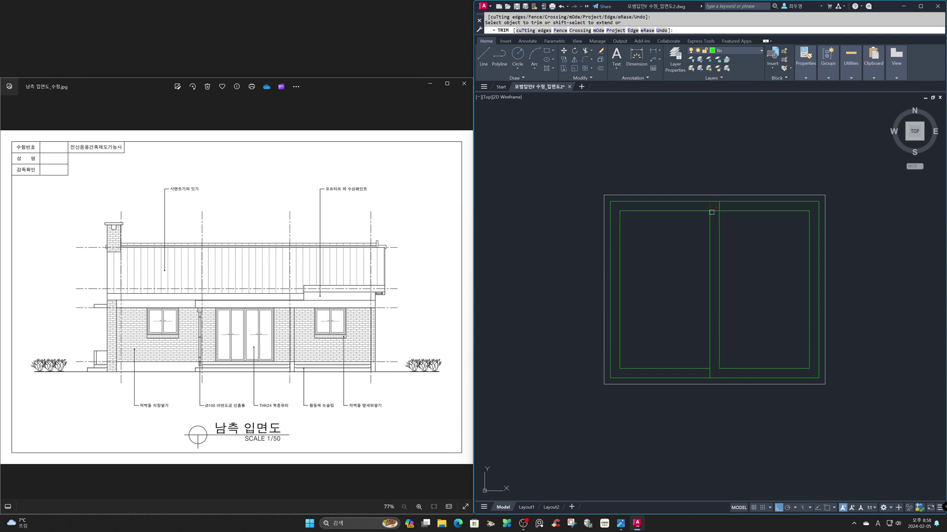
click(715, 214)
click(714, 212)
click(715, 209)
key(Return)
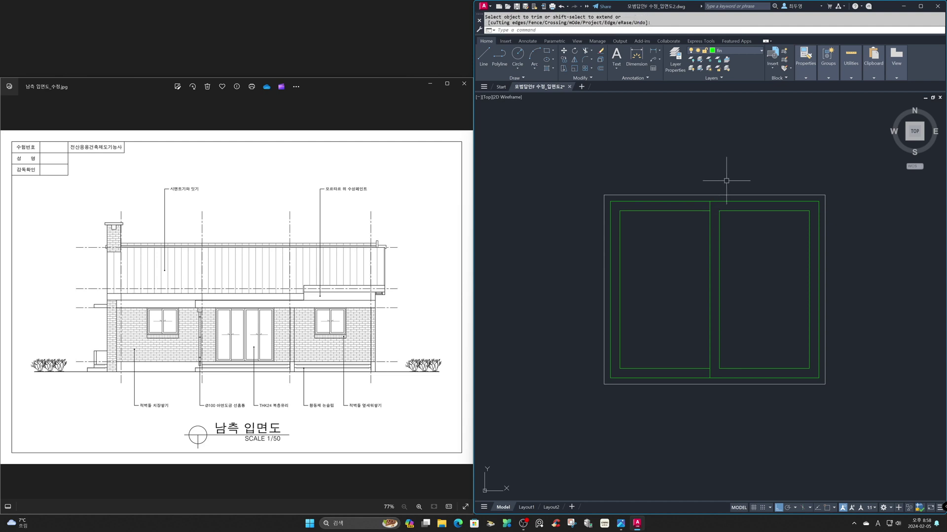
Copy the whole window to the empty area above the right part of the roof.
text(z)
key(Return)
text(p)
key(Return)
text(cp)
key(Return)
click(618, 172)
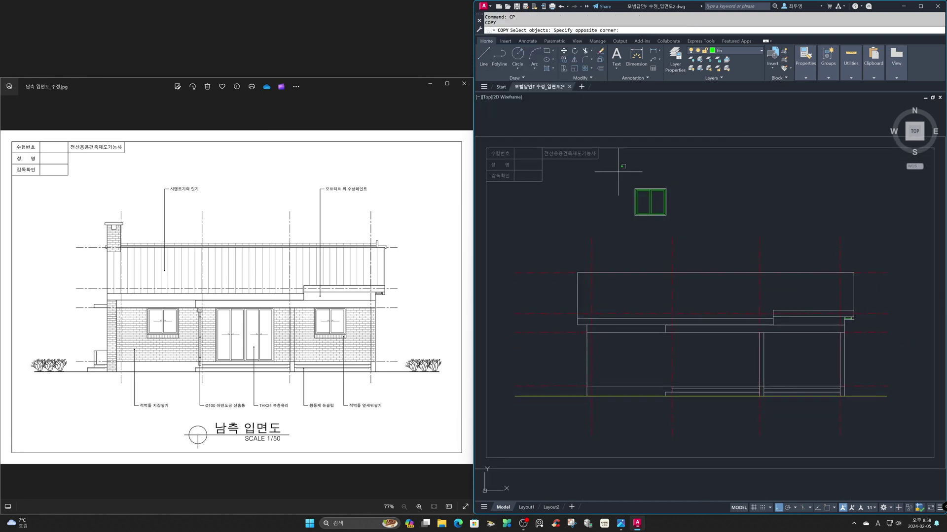
click(692, 237)
key(Return)
click(684, 211)
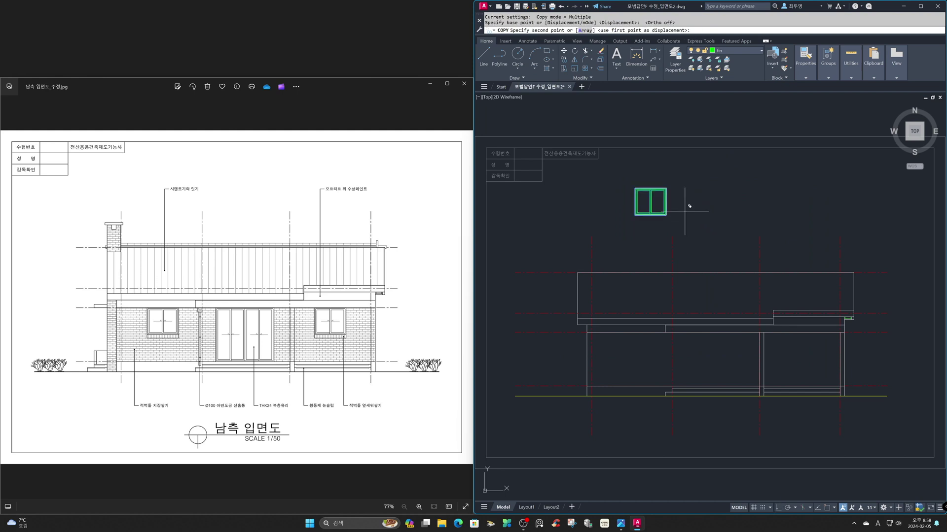
click(792, 185)
key(Escape)
Explode the rectangular frames of the original window into separate lines.
text(z)
key(Return)
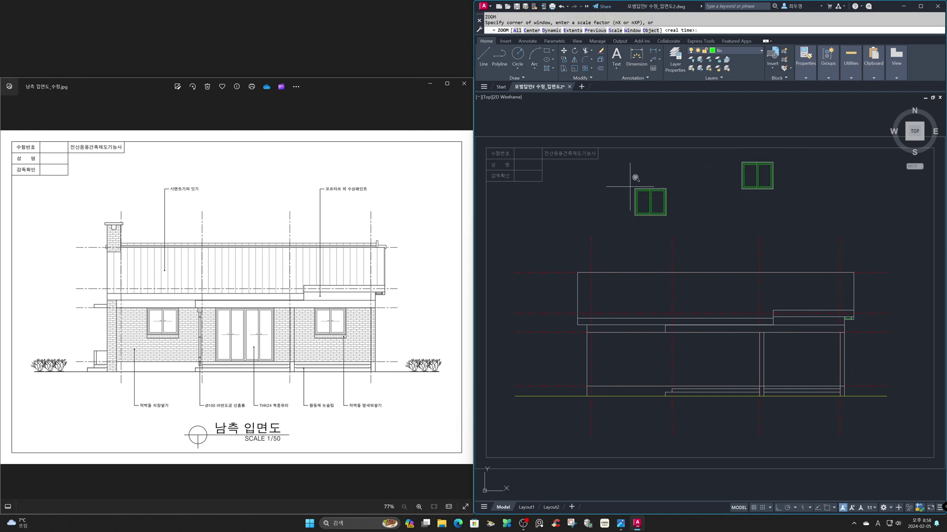
click(611, 168)
click(685, 229)
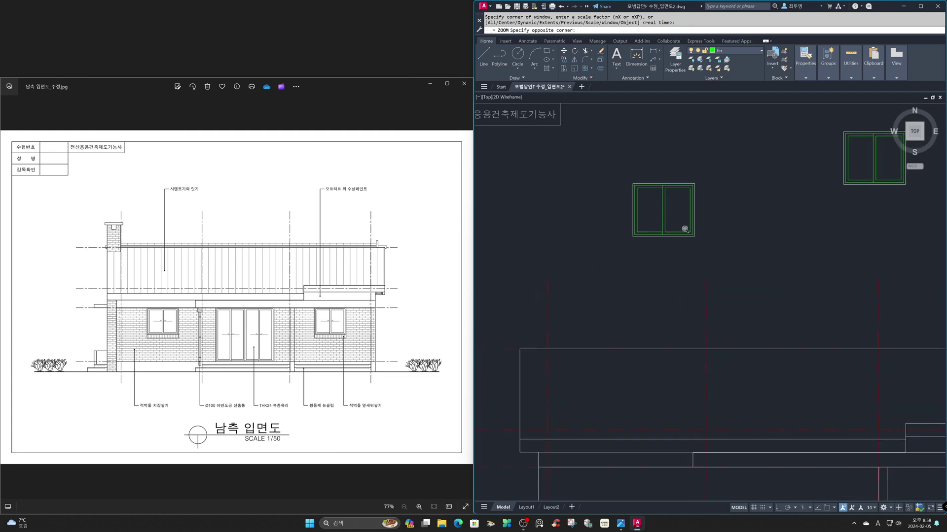
text(x)
key(Return)
click(671, 378)
click(603, 317)
key(Return)
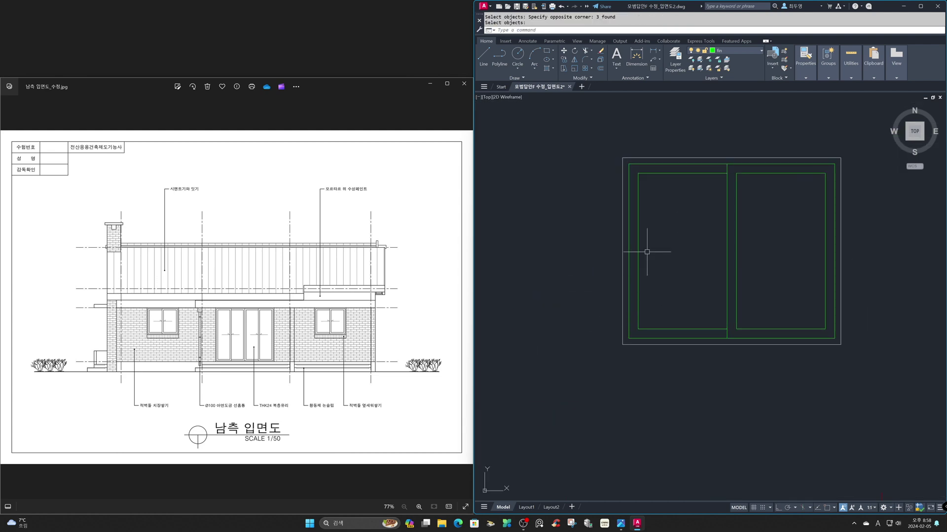
Make ele the current layer and offset the window's bottom outer edge 150 downward for the sill.
click(738, 50)
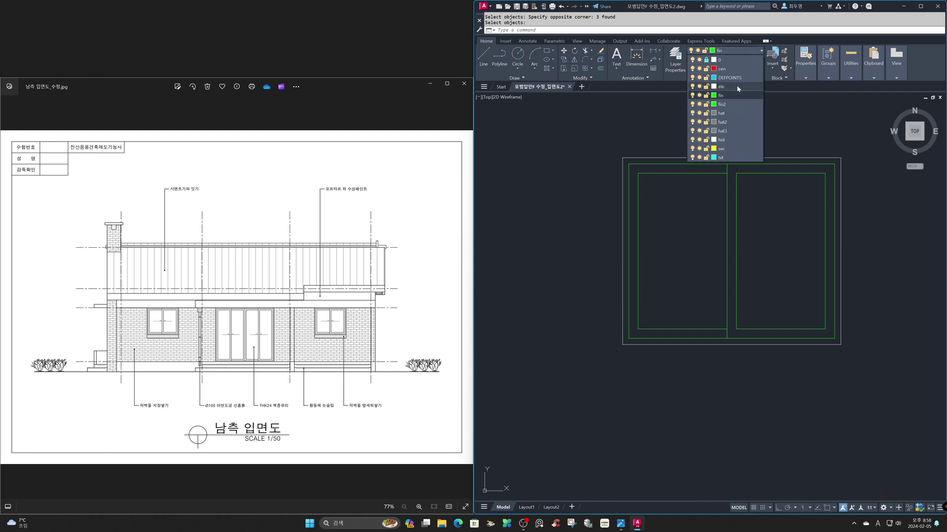
click(719, 86)
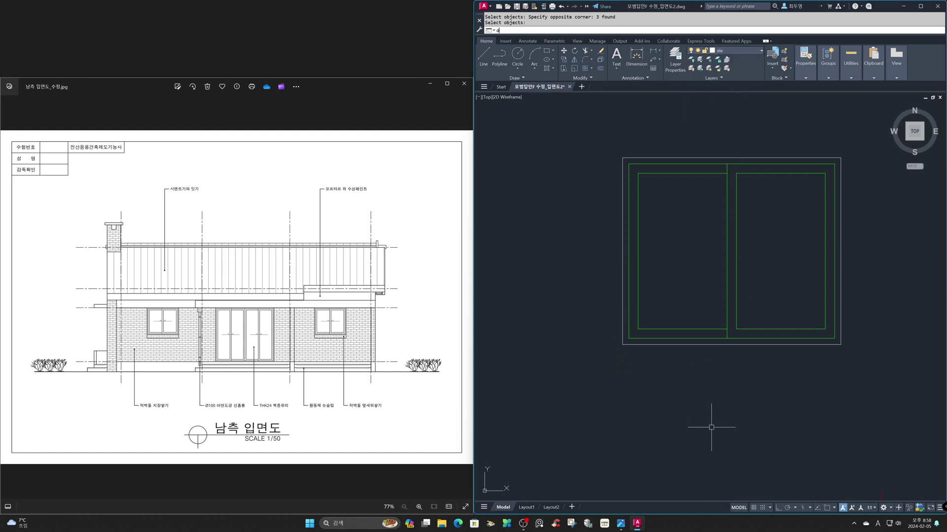
key(Return)
text(150)
key(Return)
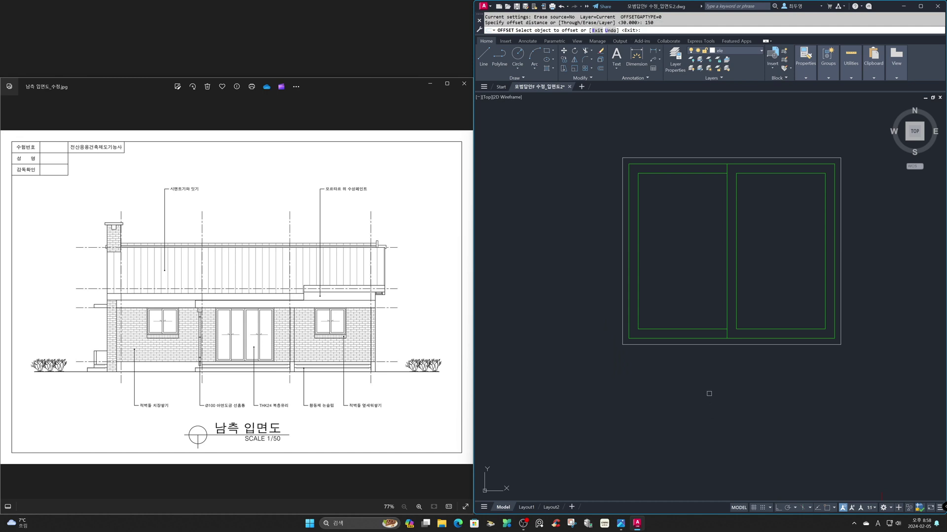
click(700, 344)
click(697, 386)
Extend both outer side edges of the window down to the sill line.
text(ex)
key(Return)
click(633, 369)
click(622, 336)
click(841, 339)
key(Return)
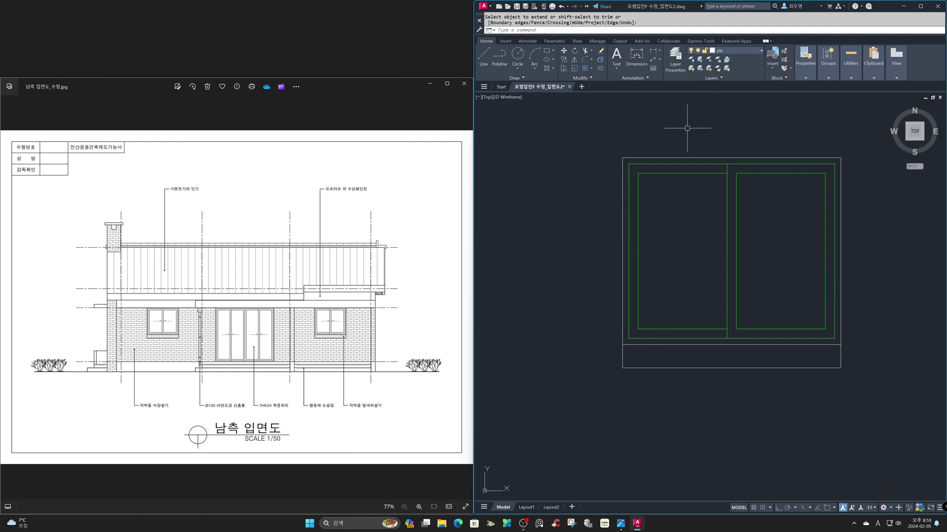
Draw a three-sided polygon above the window by its edge, with a vertical edge length of 100.
key(F8)
text(pol)
key(Return)
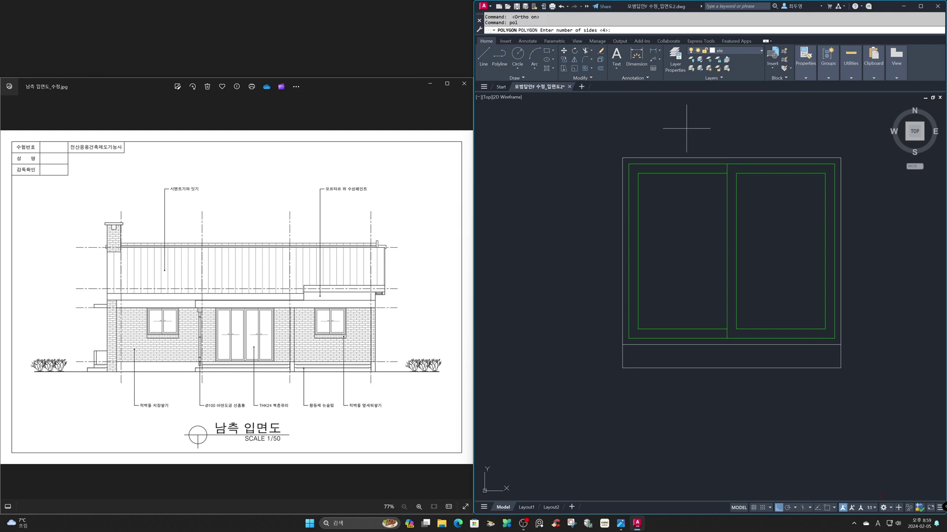
text(3)
key(Return)
text(e)
key(Return)
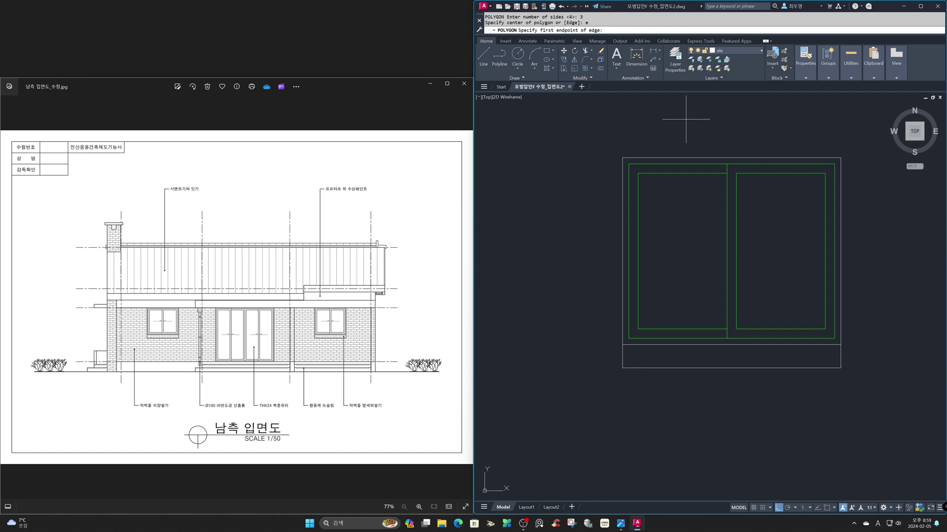
click(695, 109)
text(100)
key(Return)
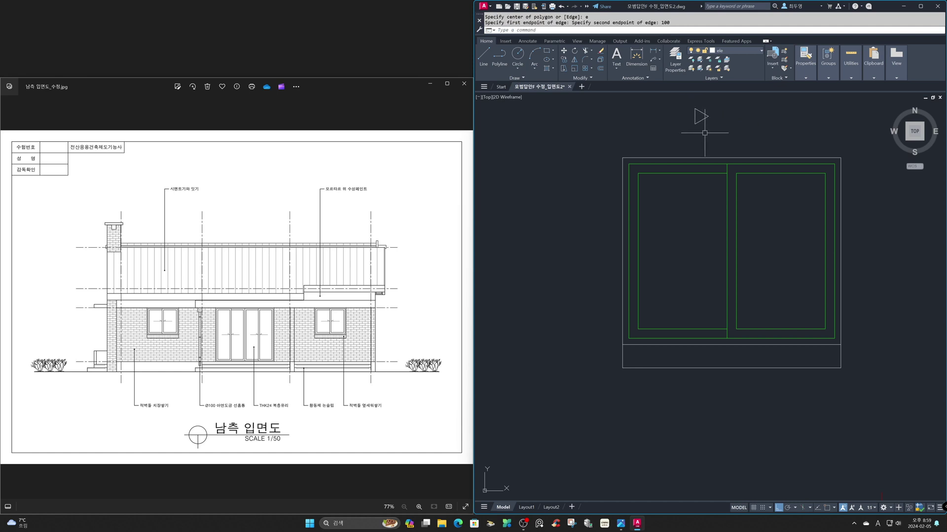
Draw a horizontal line from the triangle's pointed tip out past its vertical edge as the arrow's shaft.
key(F3)
text(l)
key(Return)
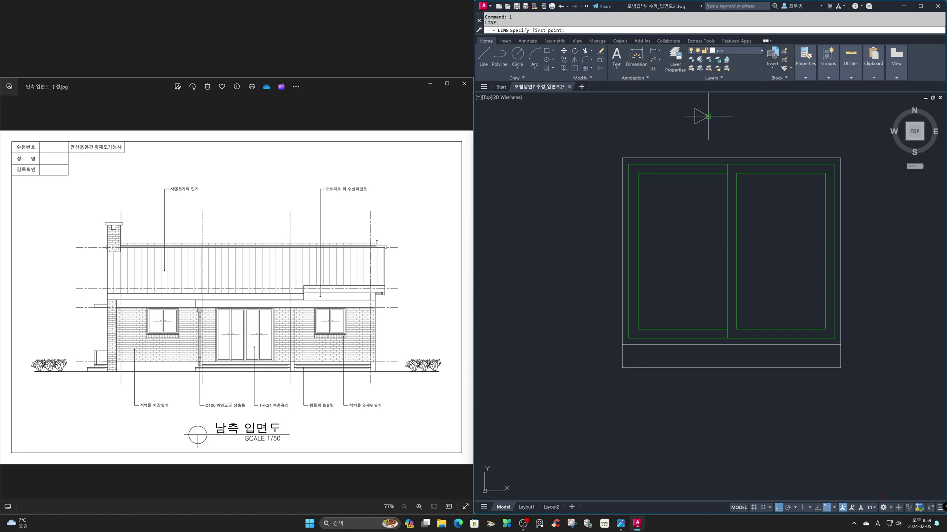
click(695, 117)
click(641, 116)
key(Return)
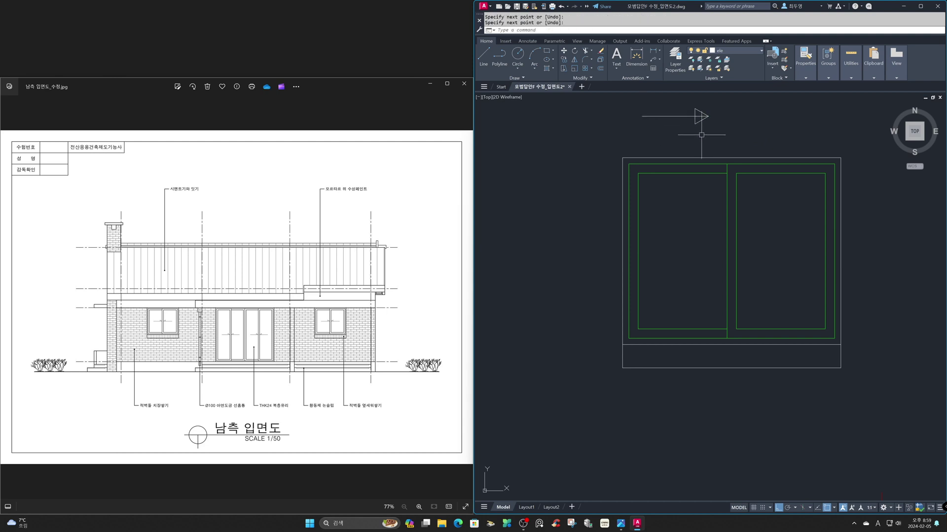
Trim off the triangle's lower half and assign the remaining half-arrow and its line to the hat layer.
text(tr)
key(Return)
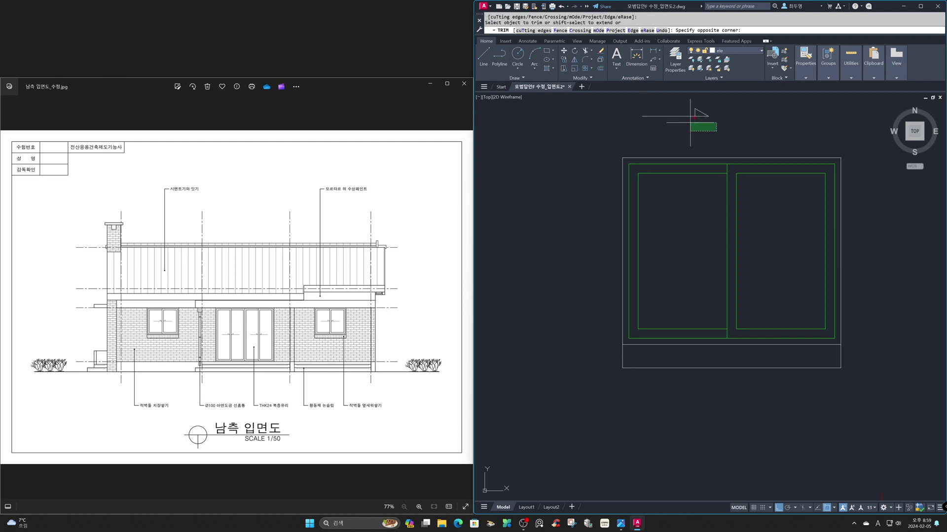
click(691, 122)
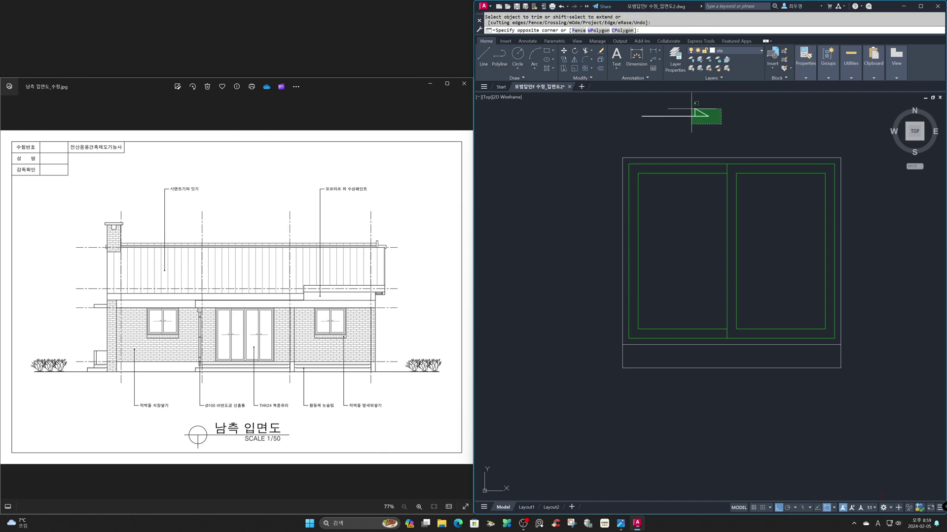
click(734, 51)
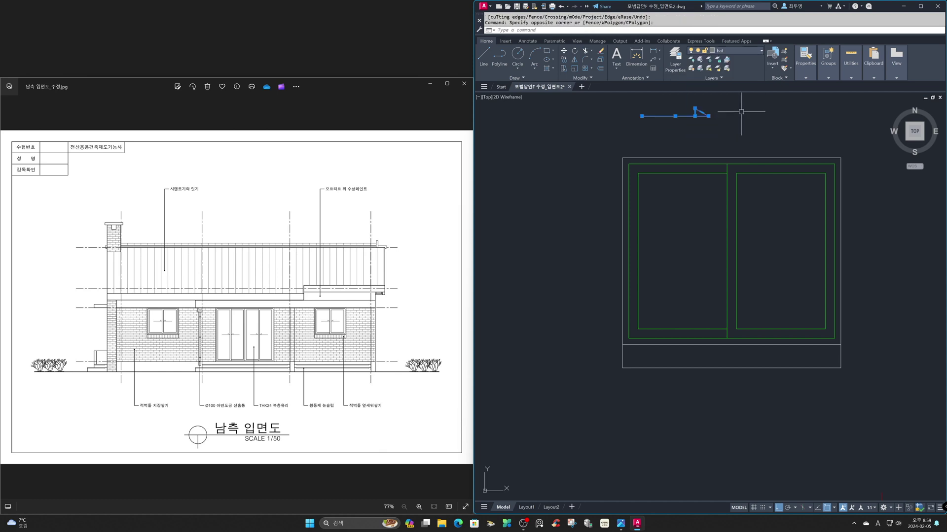
key(Escape)
Move the half-arrow by its tip to mid-height on the left sash's edge at the central mullion.
key(F8)
text(m)
key(Return)
click(702, 115)
key(Return)
click(708, 116)
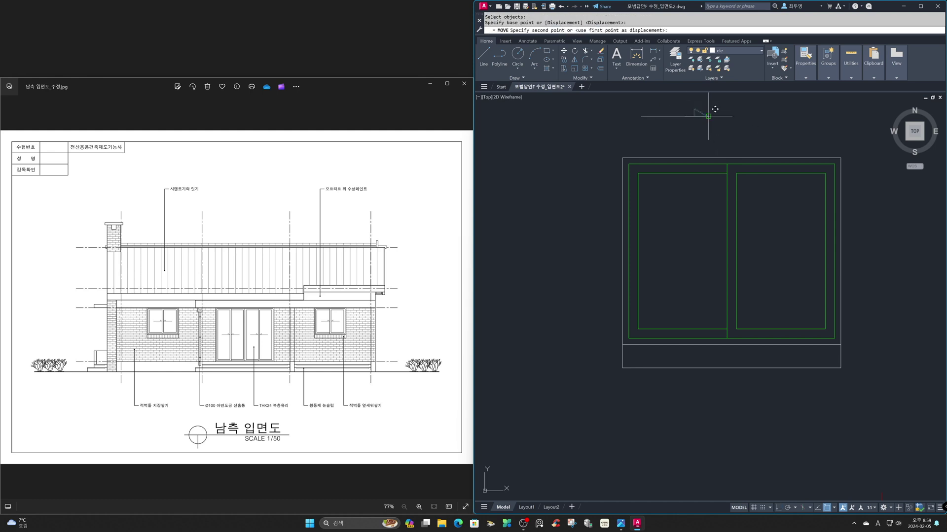
click(725, 252)
Shorten the arrow's shaft by about 75 at its free end inside the left sash.
key(F8)
click(663, 252)
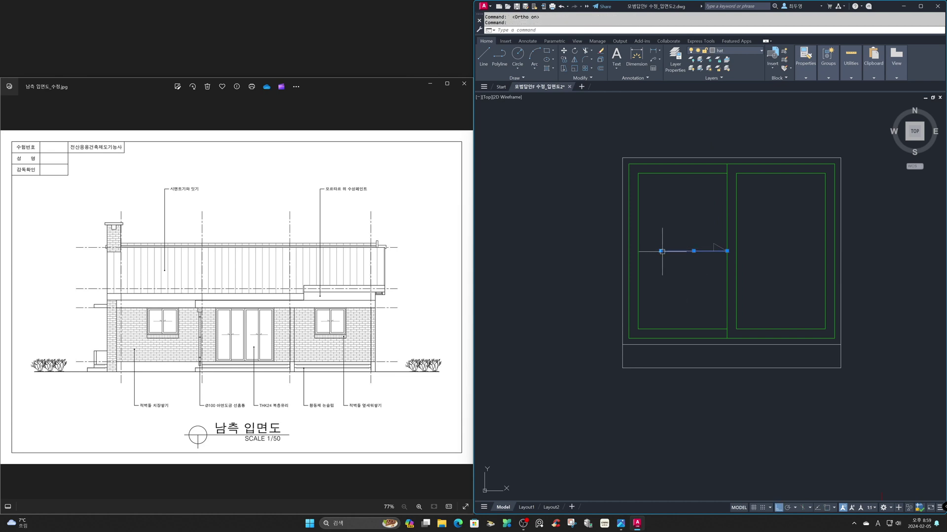
click(661, 252)
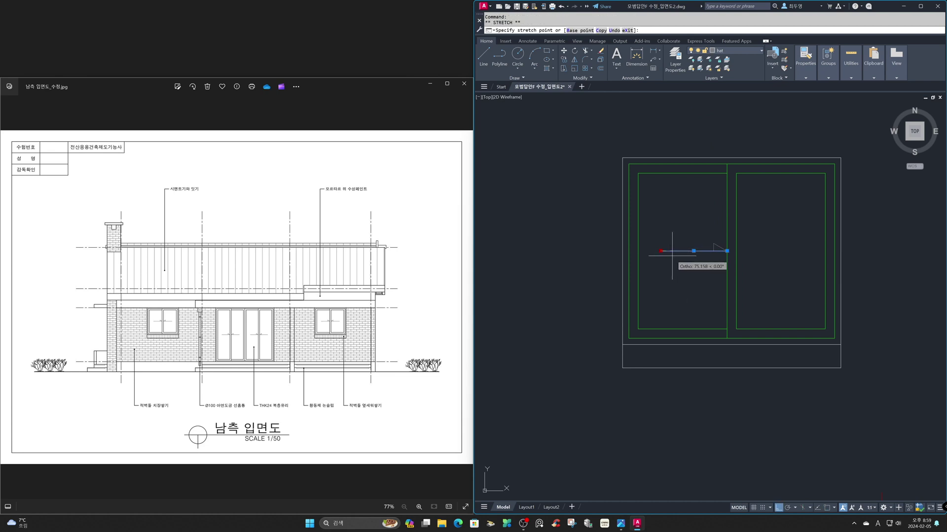
key(Escape)
Mirror the opening arrow into the right sash about the window's vertical centre line, keeping the original.
text(mi)
key(Return)
click(660, 230)
click(766, 278)
key(Return)
key(F3)
click(731, 158)
click(739, 133)
key(Return)
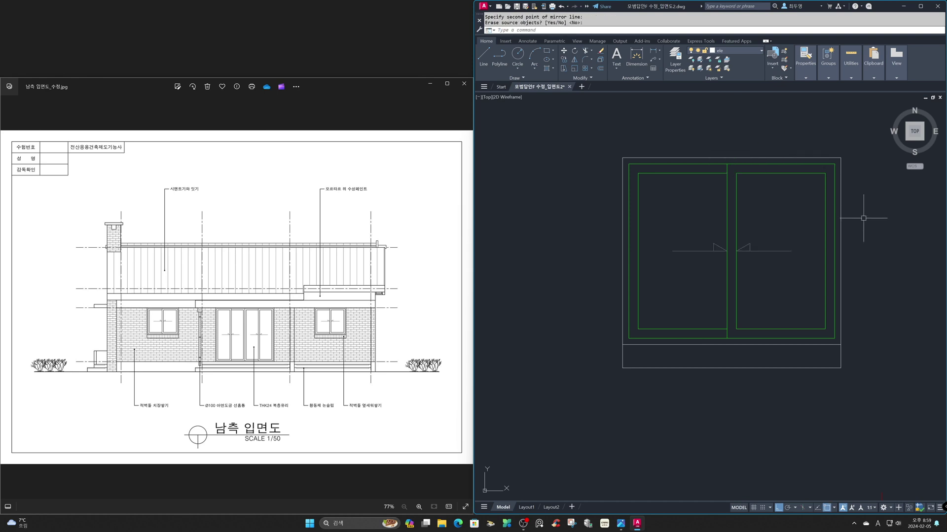
Stretch the right side of the second window, the one without a sill, inward by 30.
text(z)
key(Return)
text(p)
key(Return)
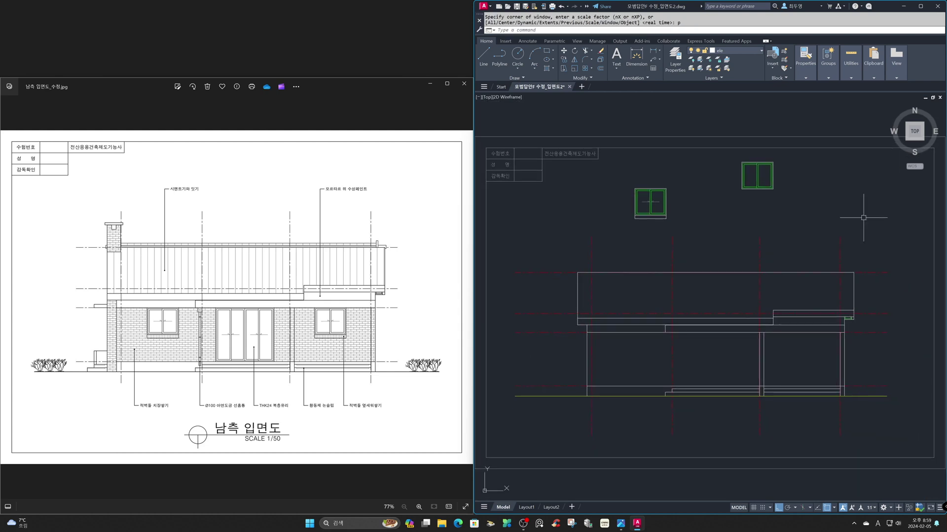
key(Return)
click(703, 146)
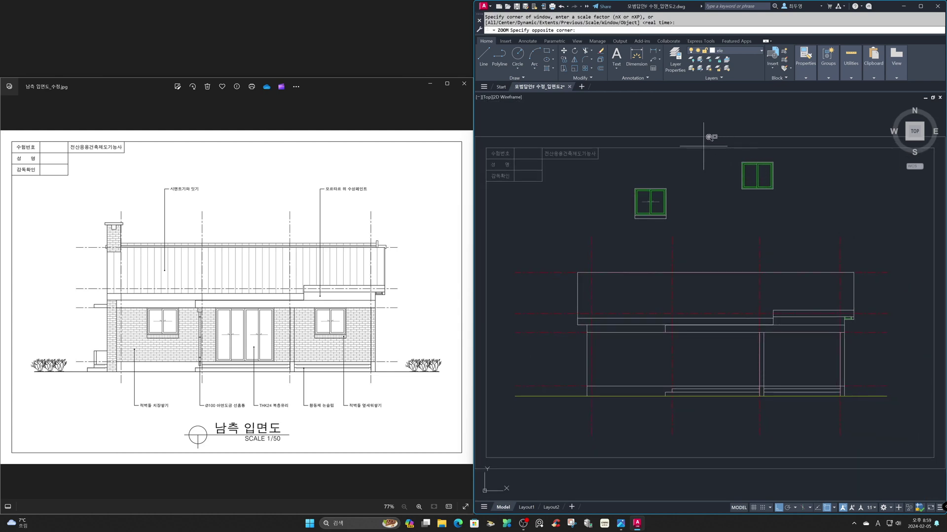
click(787, 228)
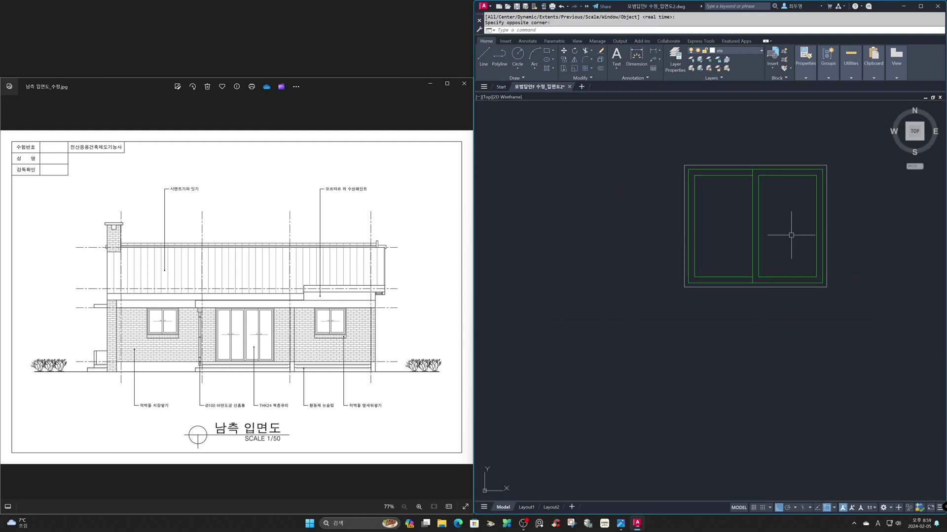
text(s)
key(Return)
click(851, 322)
click(807, 193)
key(Return)
click(823, 141)
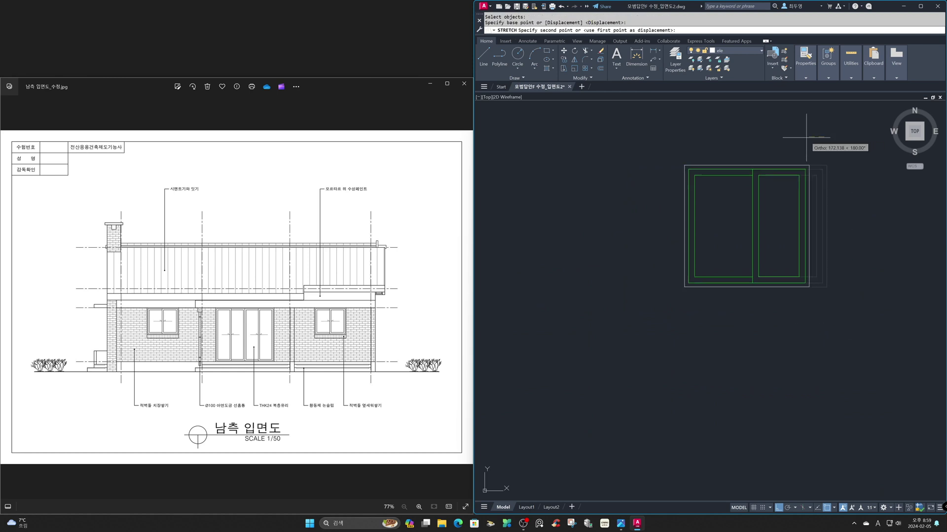
key(Return)
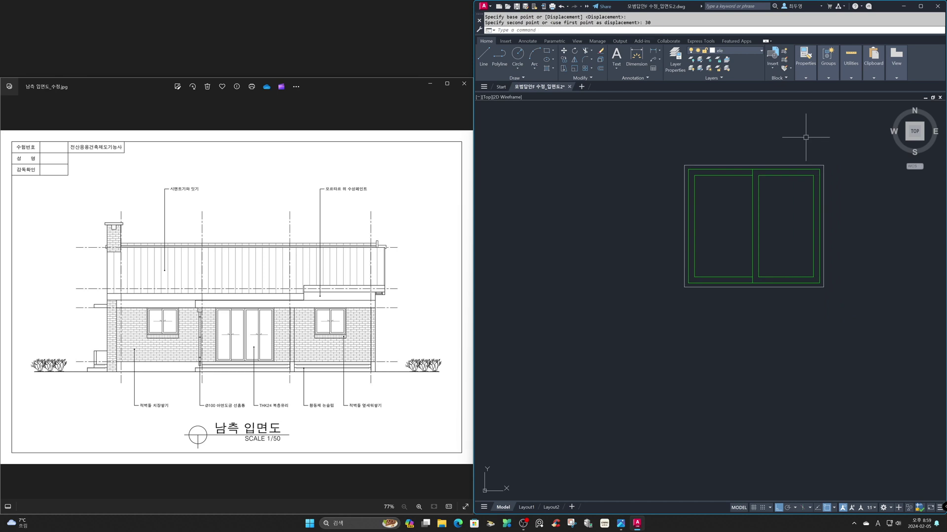
Stretch the left side of the second window inward by 30.
key(Return)
click(714, 322)
click(667, 143)
key(Return)
click(669, 140)
text(30)
key(Return)
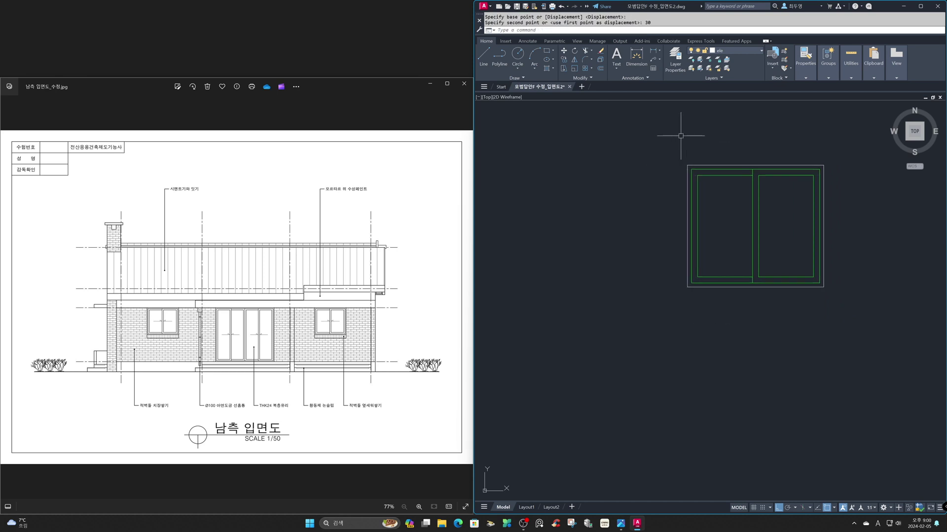
Stretch the bottom of the second window downward by 1200 to make it a full-height window.
key(Return)
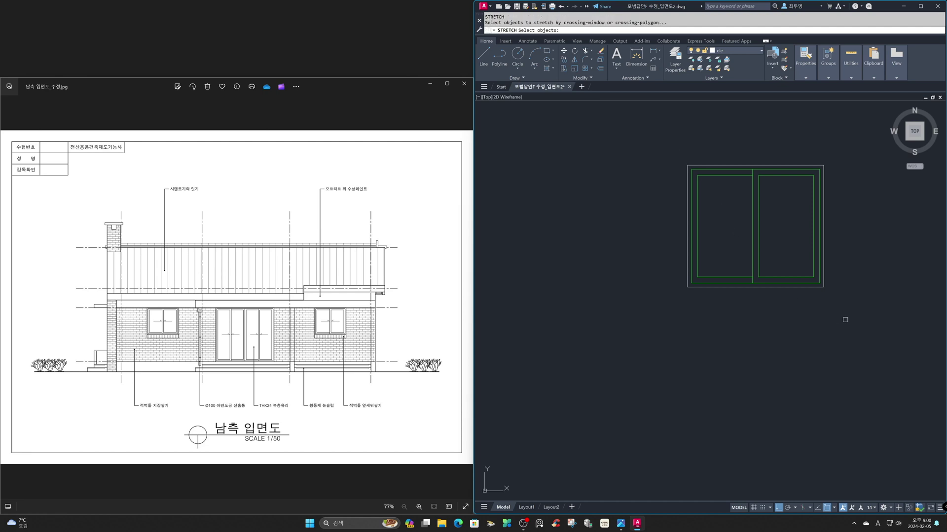
click(875, 330)
click(732, 274)
key(Return)
click(663, 253)
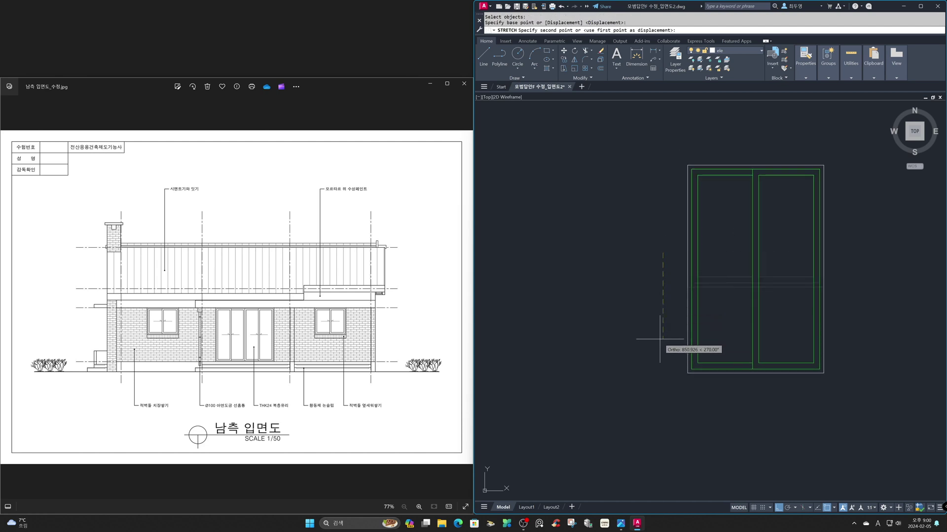
text(120)
key(Return)
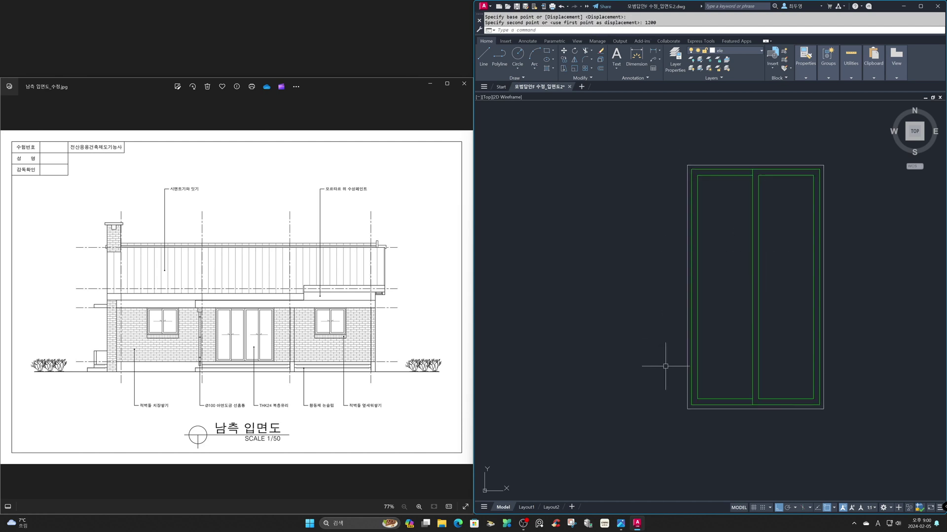
Explode the tall window's outer frame, inner frame and left sash rectangles into separate lines.
text(x)
key(Return)
click(725, 436)
click(672, 378)
key(Return)
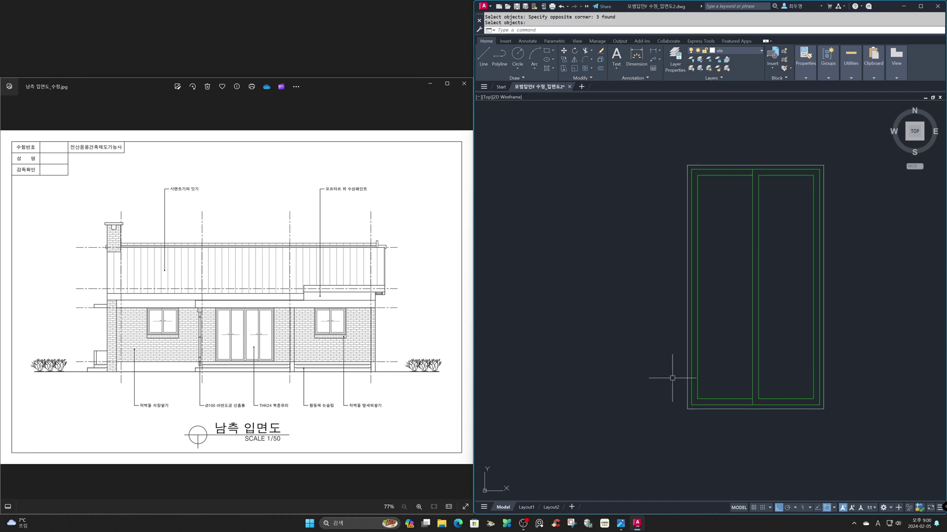
Erase the bottom, left and top lines of the tall window's outer frame, leaving the right one.
text(e)
key(Return)
click(699, 409)
click(687, 384)
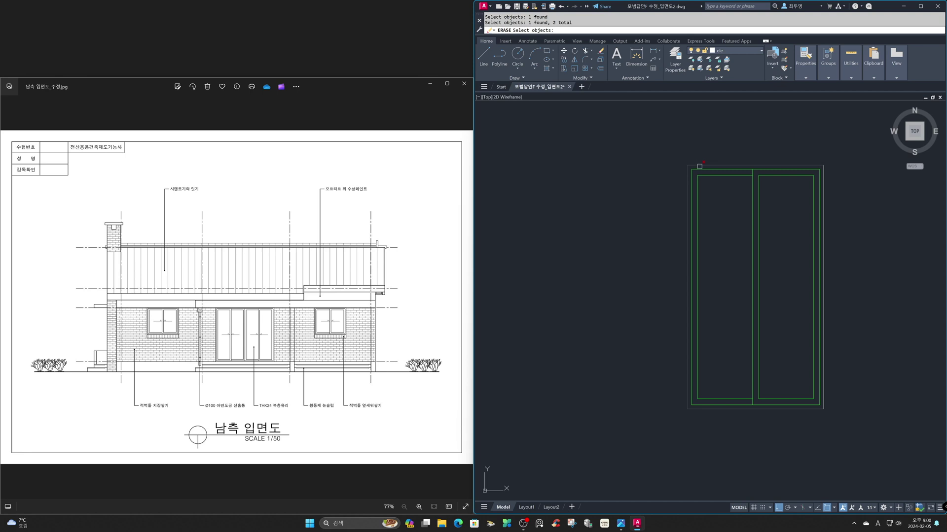
key(Return)
Mirror the tall two-sash window about its left green frame edge to make four sashes, keeping the original.
text(mi)
key(Return)
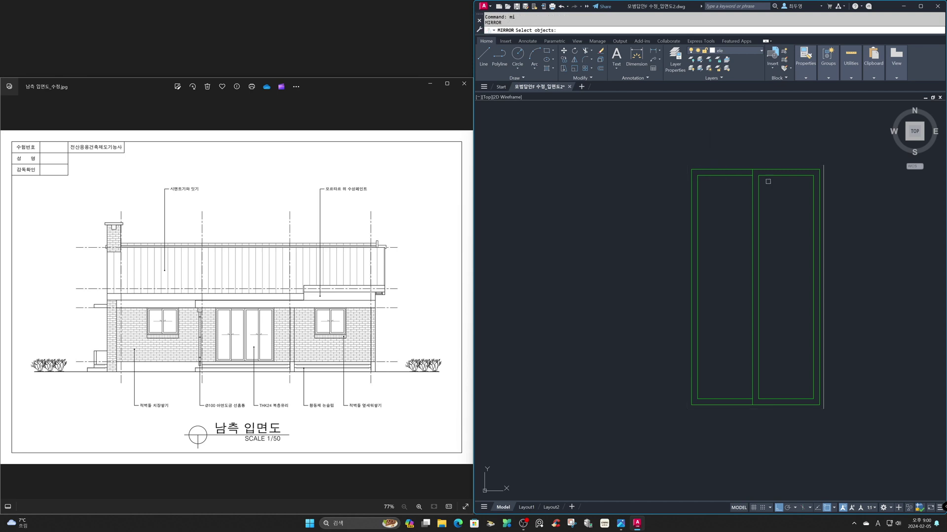
drag(867, 441, 693, 160)
key(Return)
click(690, 169)
click(667, 268)
key(Return)
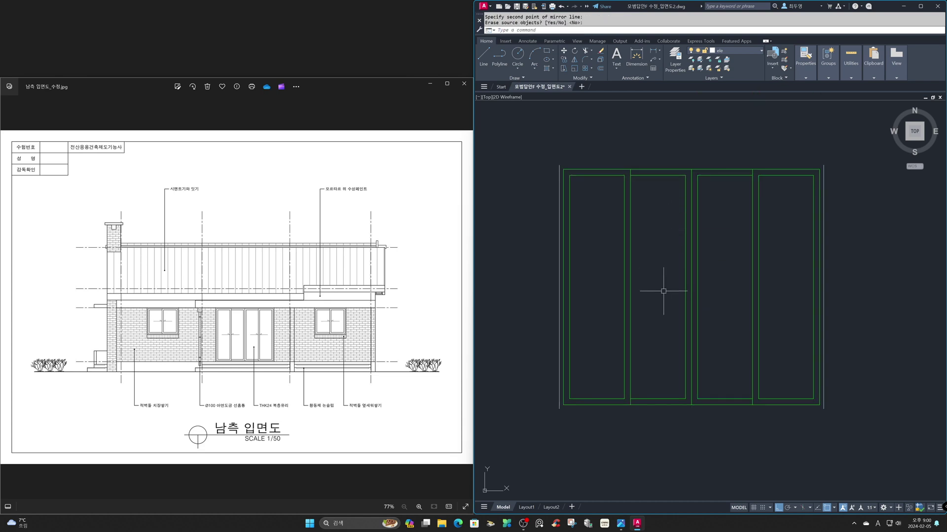
Close the four-sash window's outer frame with horizontal lines across its top and bottom.
text(l)
key(Return)
click(559, 166)
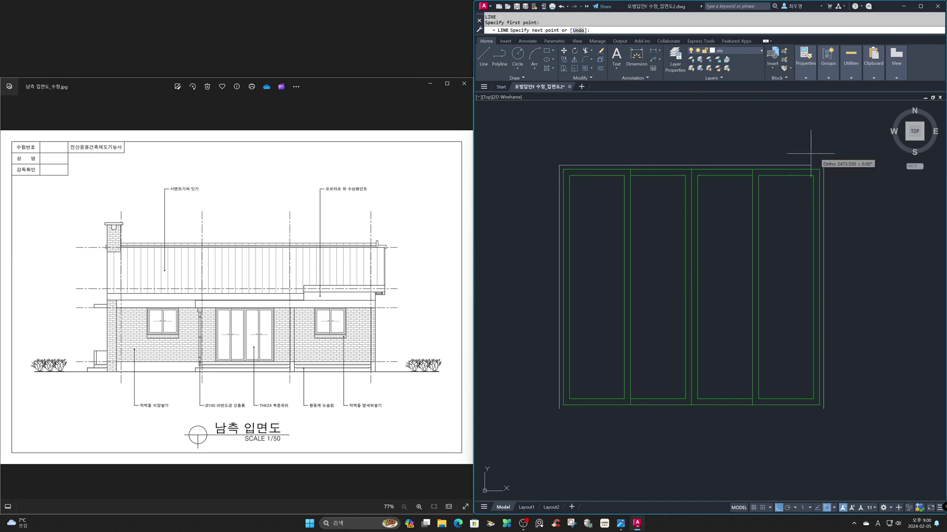
click(823, 166)
key(Return)
key(Return)
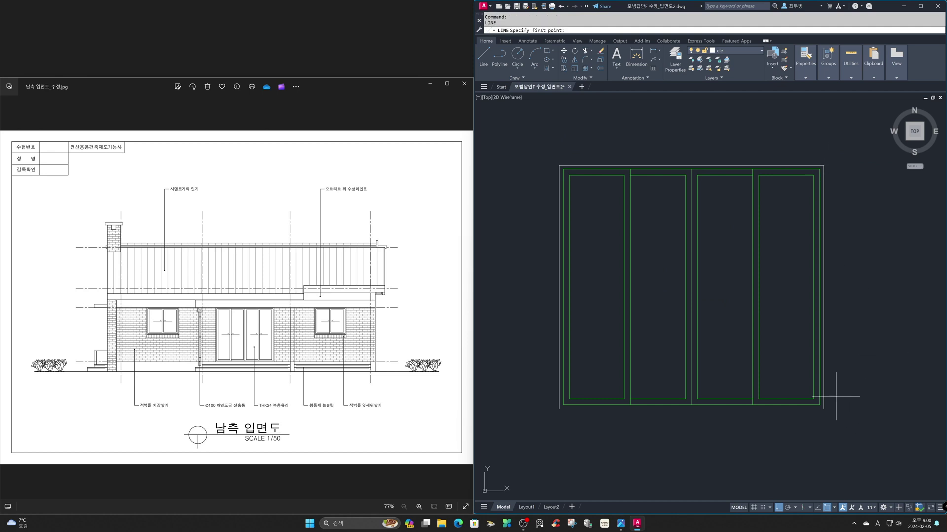
click(559, 409)
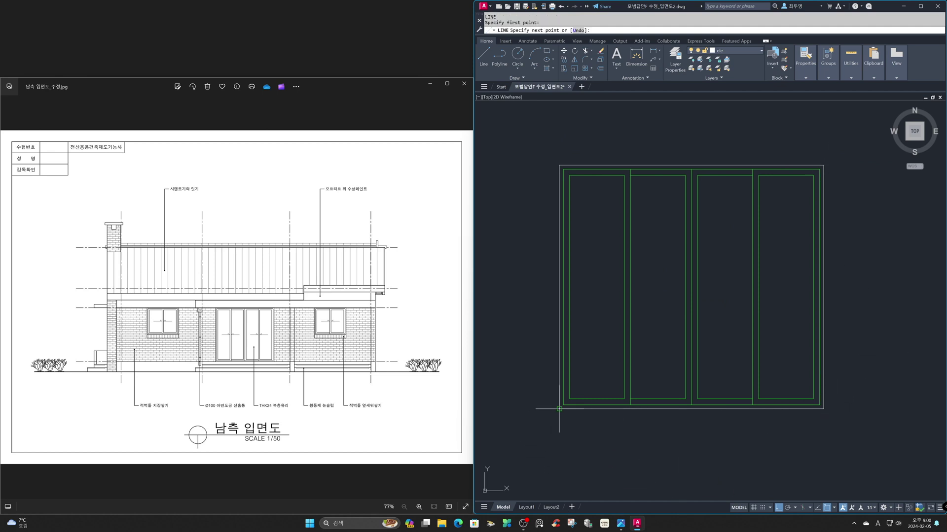
key(Escape)
Offset the first vertical grid line 200 to the right and the third one 200 to the left.
text(z)
key(Return)
text(p)
key(Return)
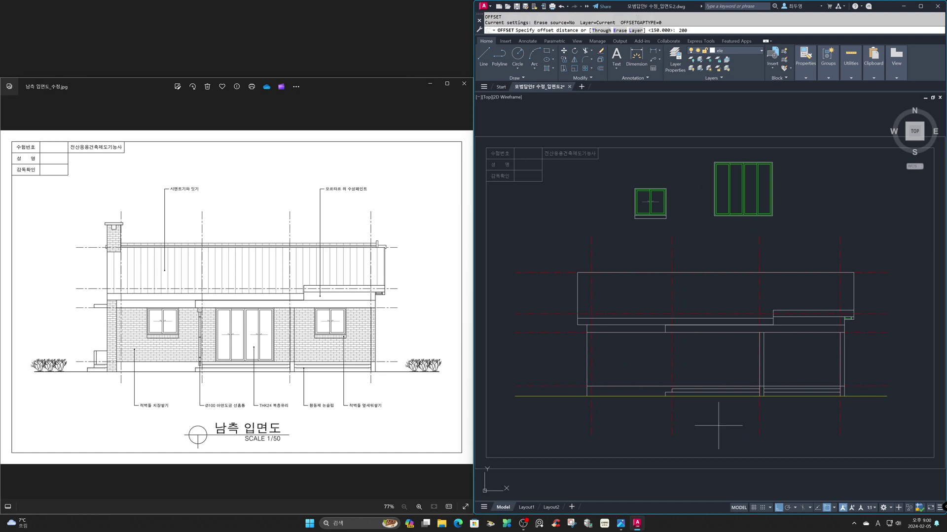
key(Return)
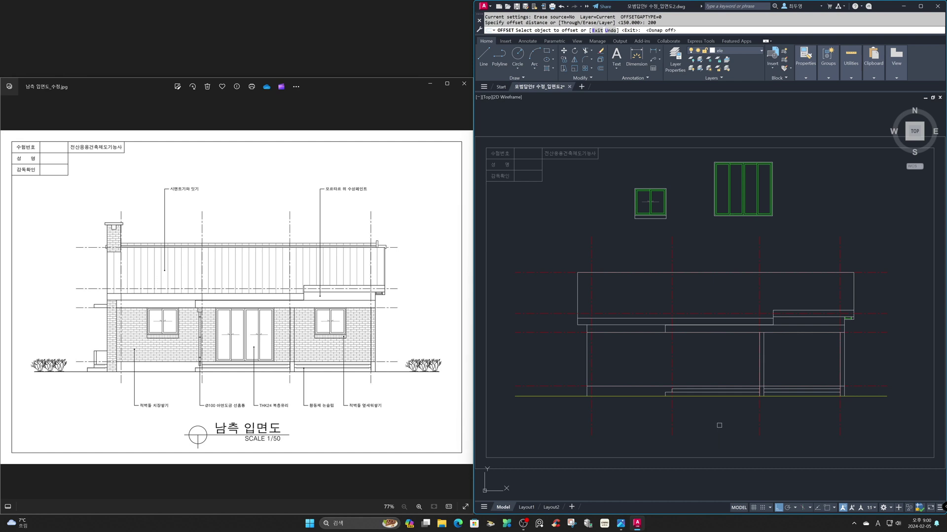
click(593, 427)
click(618, 427)
click(760, 436)
click(735, 429)
key(Return)
Offset the second vertical grid line to both sides by the same distance to mark the wall faces.
key(Return)
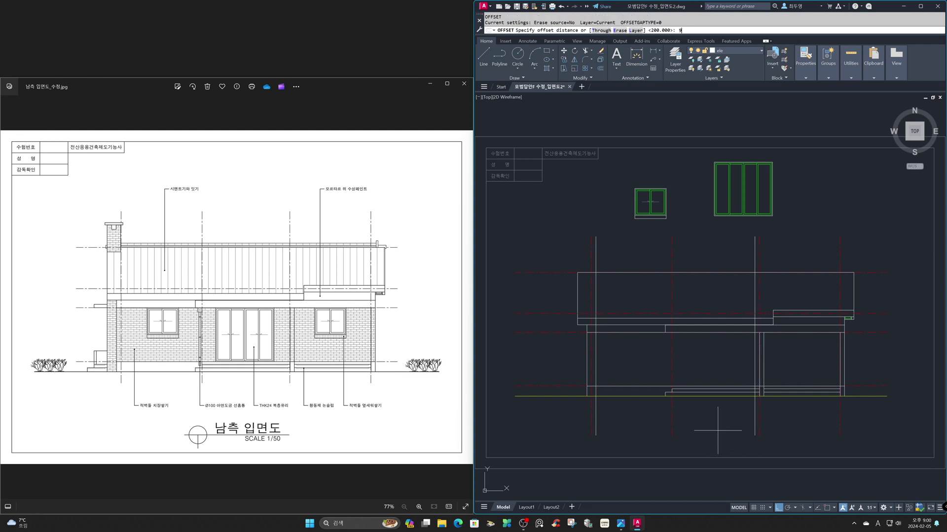
key(Return)
click(675, 426)
click(684, 430)
click(670, 429)
click(646, 428)
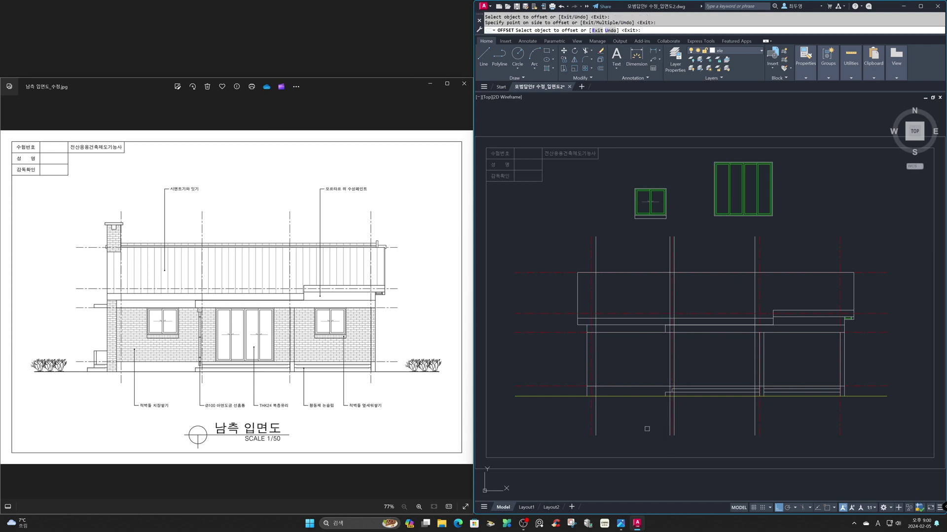
key(Return)
Copy the small window with sill by its top midpoint to midway between the left bay's wall lines, at the wall's top edge.
text(cp)
key(Return)
drag(625, 179, 688, 217)
key(Return)
key(F3)
key(F8)
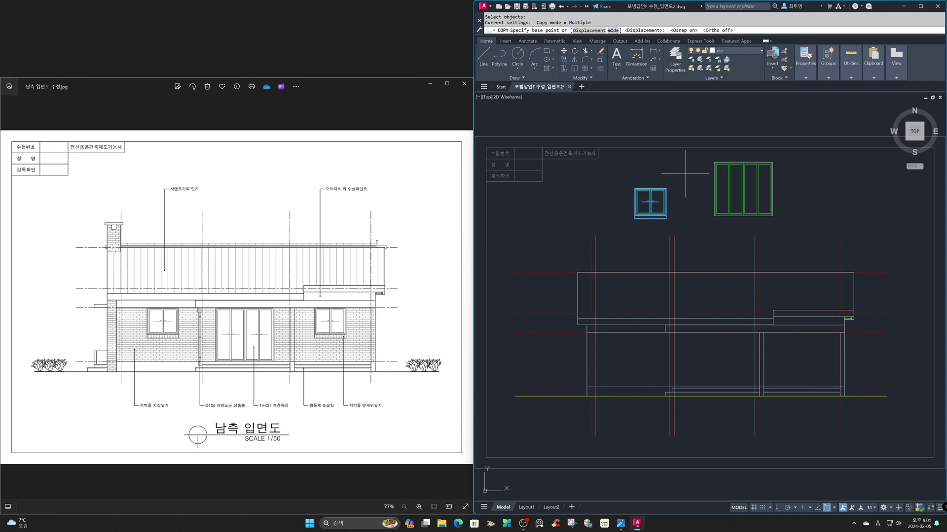
click(650, 188)
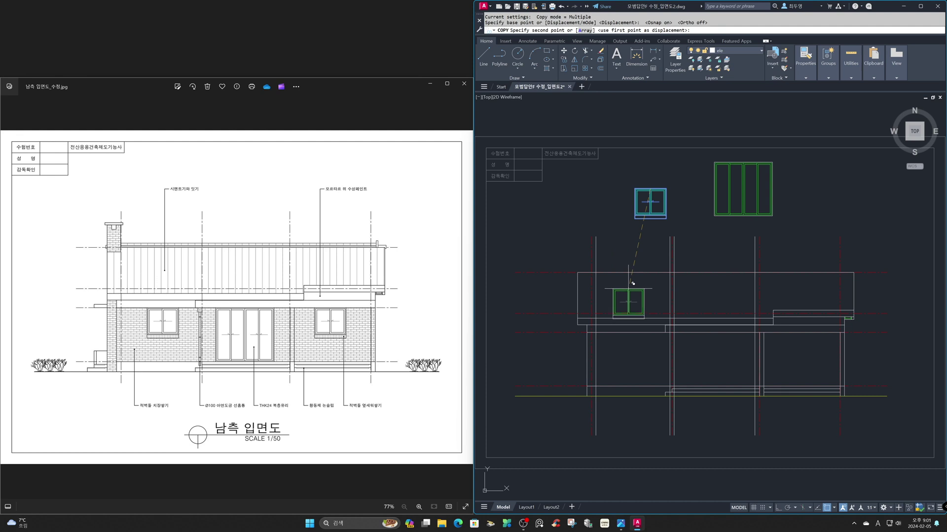
text('z)
key(Return)
click(561, 285)
click(692, 390)
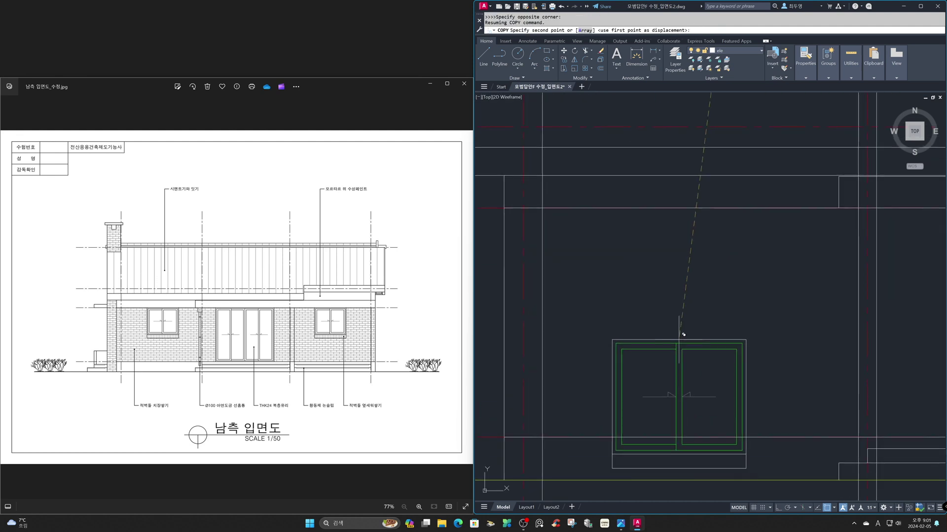
shift+right_click(679, 323)
click(700, 344)
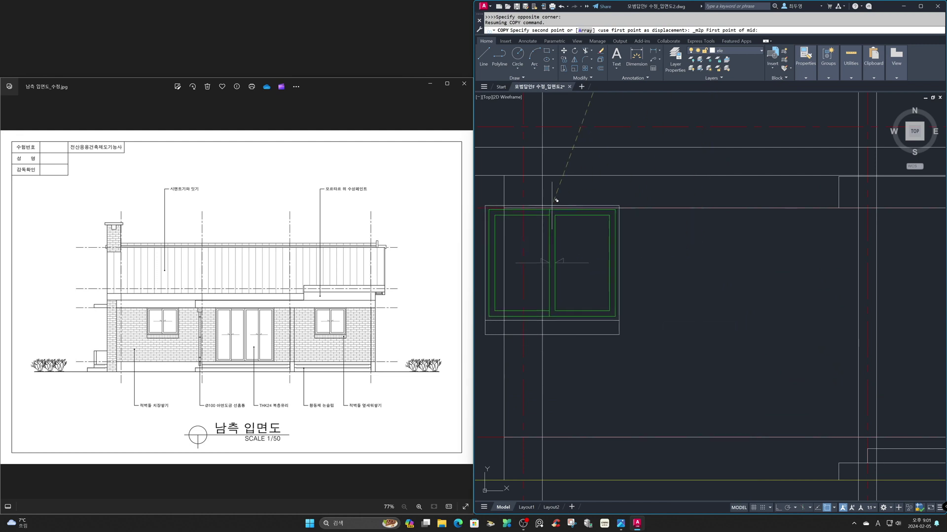
click(543, 207)
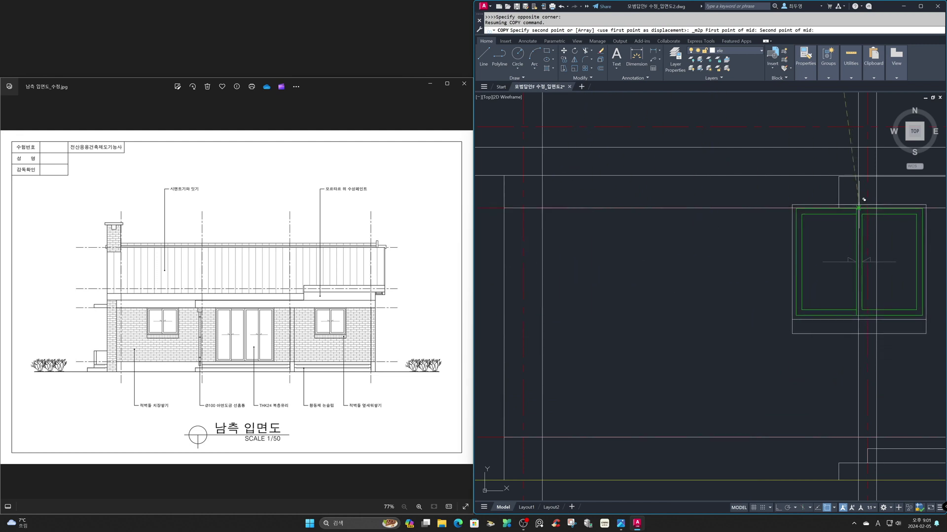
click(859, 207)
key(Return)
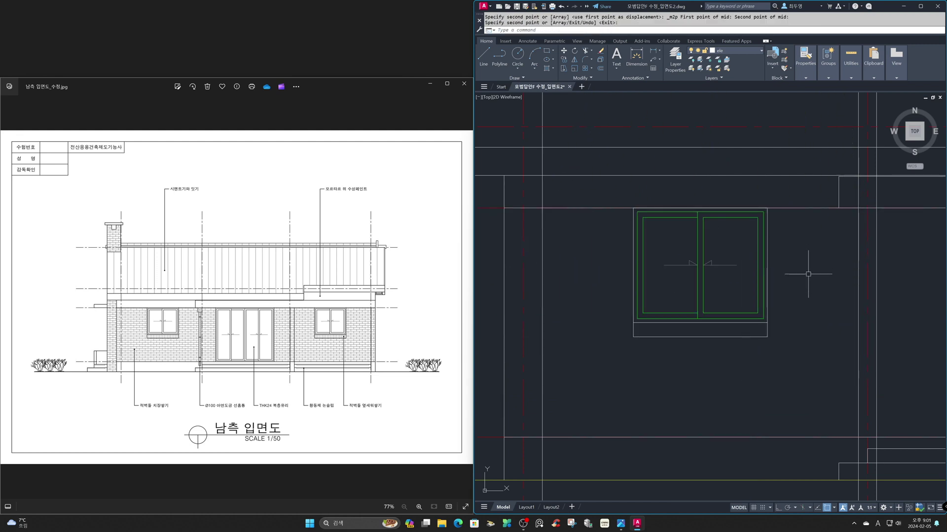
Erase the two vertical wall-face lines on either side of the left bay's small window.
text(e)
key(Return)
click(858, 274)
click(542, 272)
key(Return)
Move the original small window with sill by its top midpoint to midway between the right bay's vertical grid lines, at the wall's top edge.
text(z)
key(Return)
text(p)
key(Return)
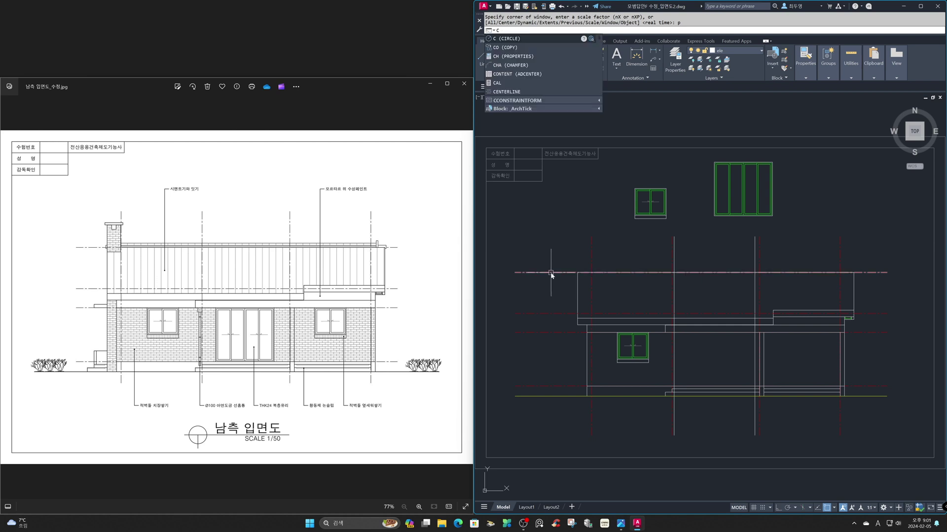
key(Escape)
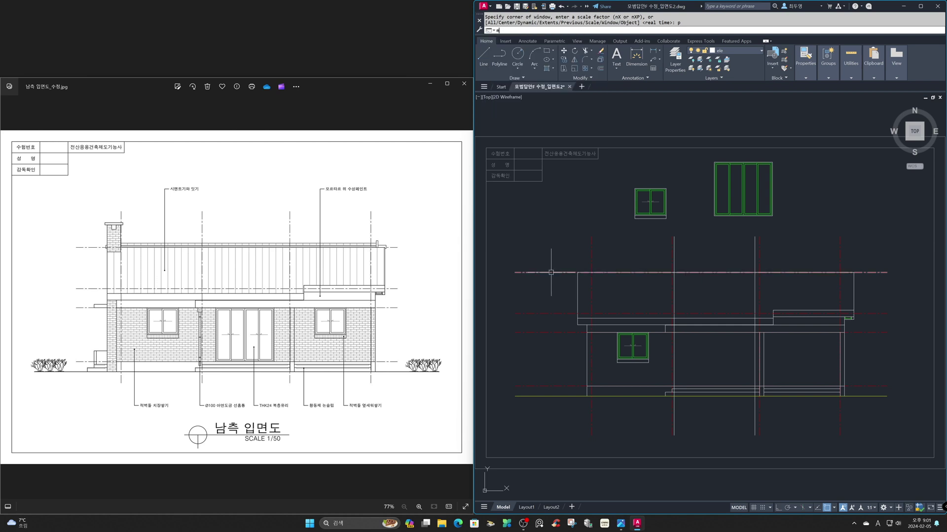
key(Return)
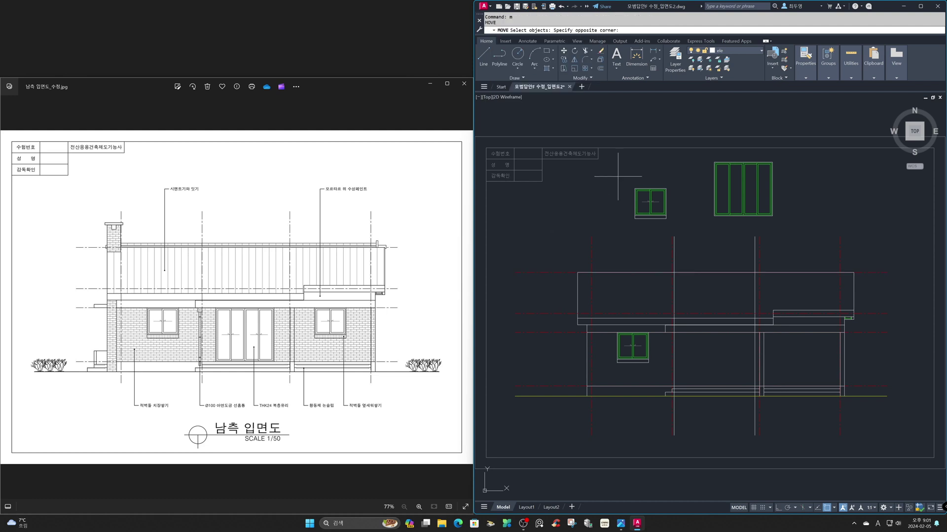
click(618, 177)
click(701, 236)
key(Return)
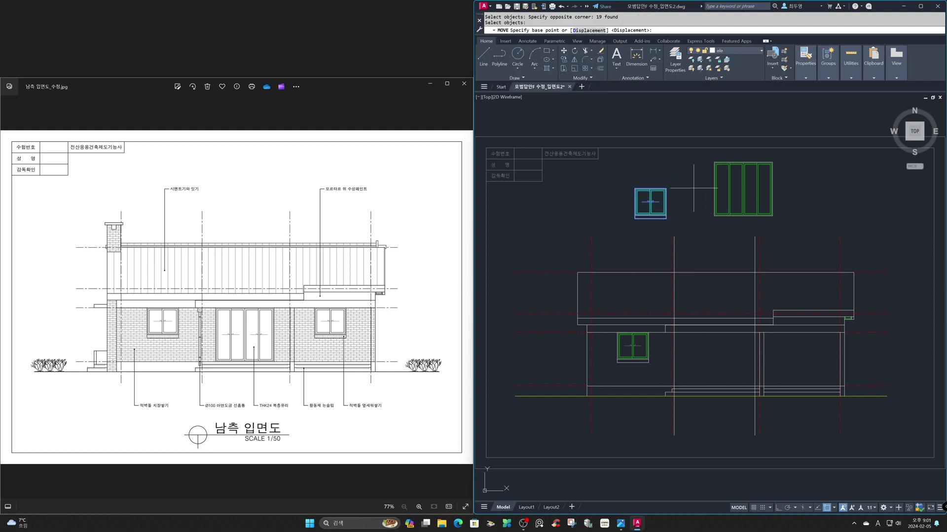
click(650, 188)
text('z)
key(Return)
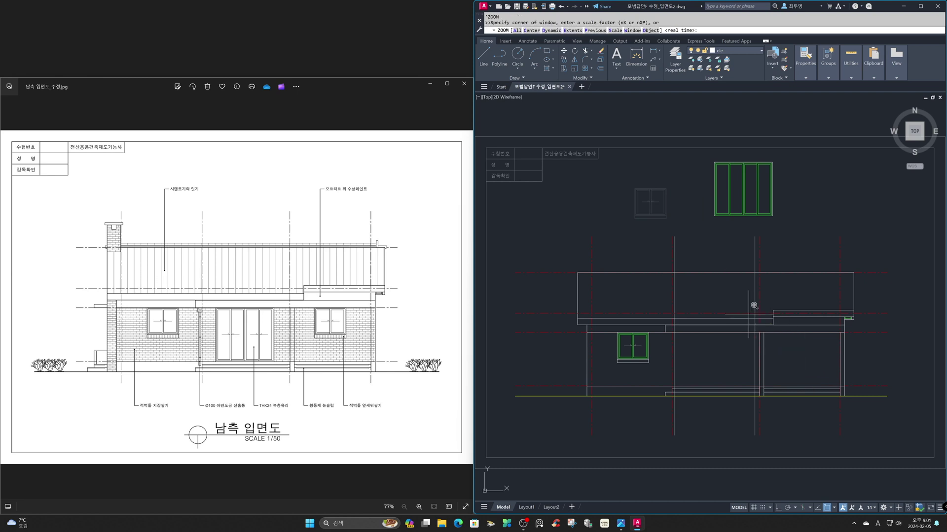
click(749, 314)
click(861, 394)
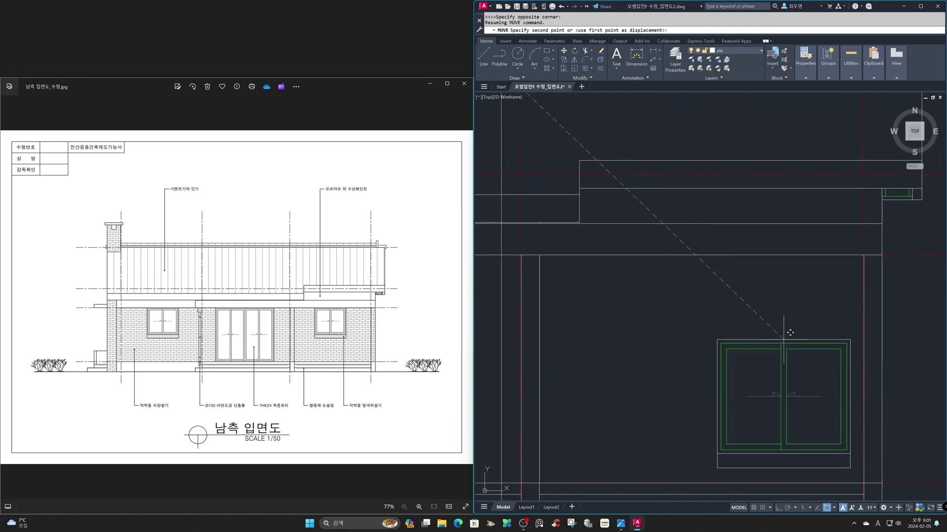
shift+right_click(577, 286)
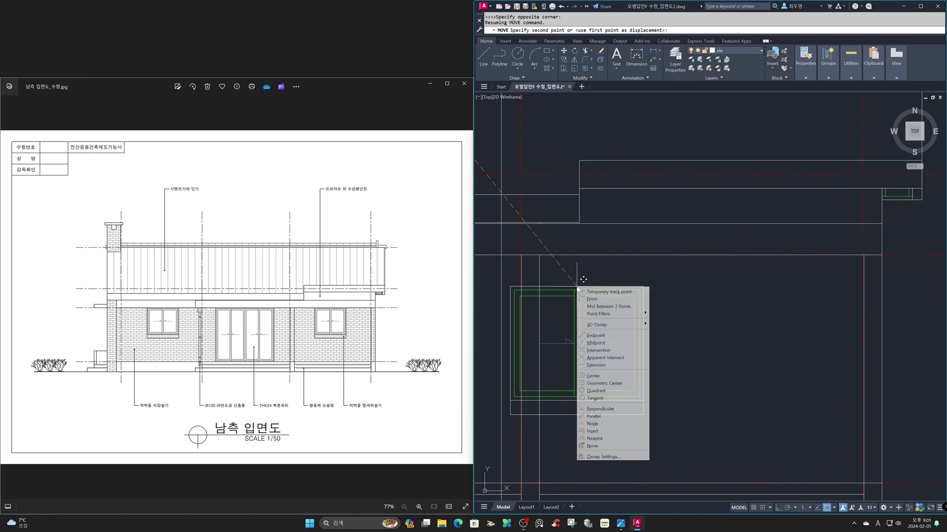
click(596, 306)
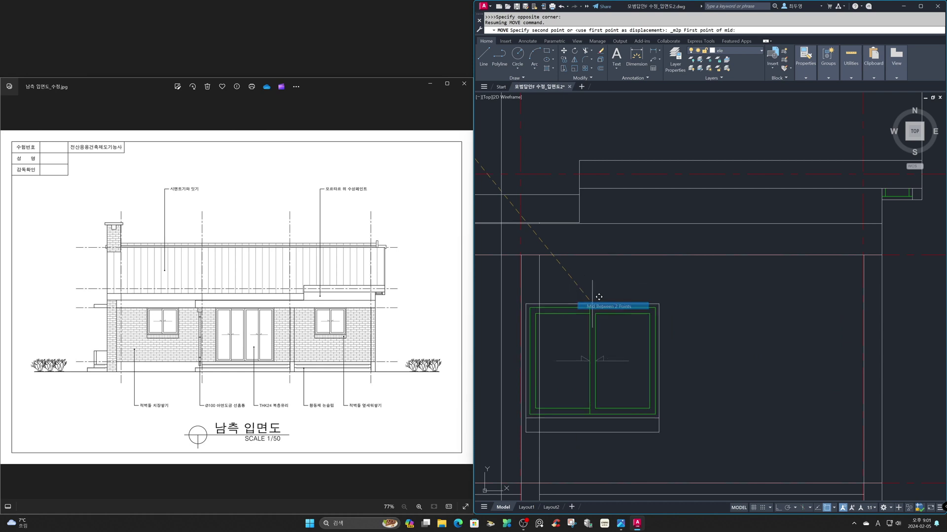
click(526, 248)
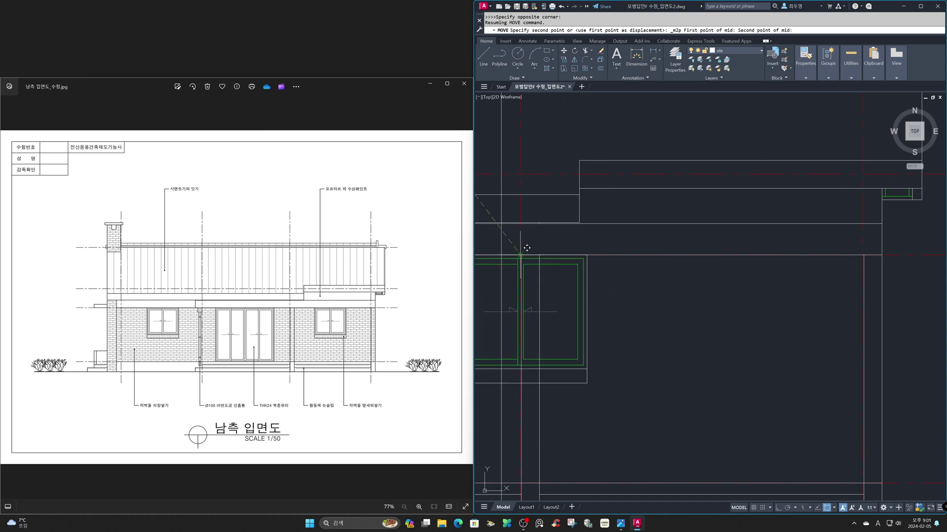
click(869, 248)
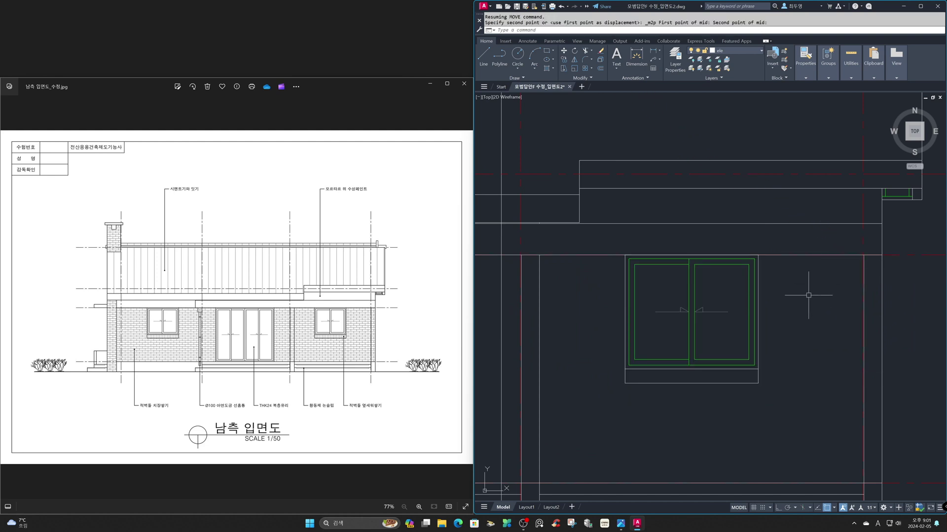
Move the four-sash window by its top midpoint to midway between the central bay's wall-face lines, at the wall's top edge.
text(z)
key(Return)
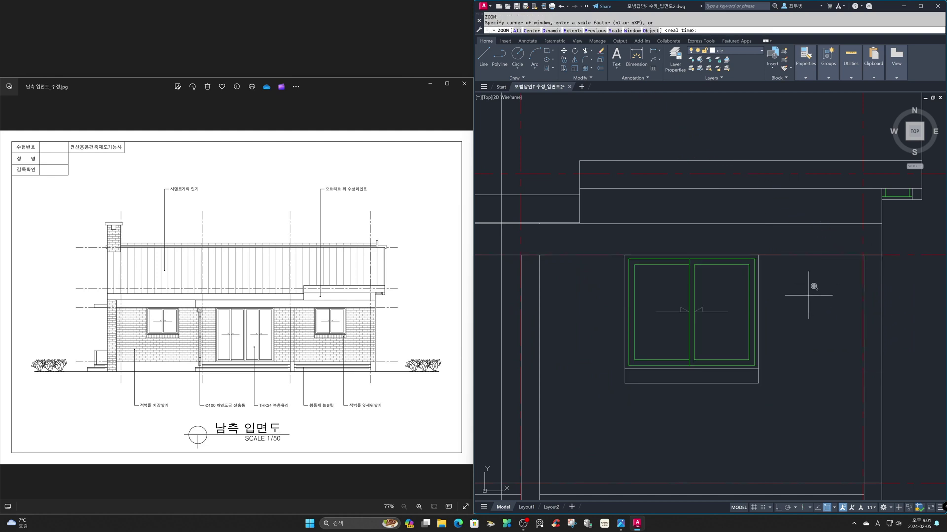
text(p)
key(Return)
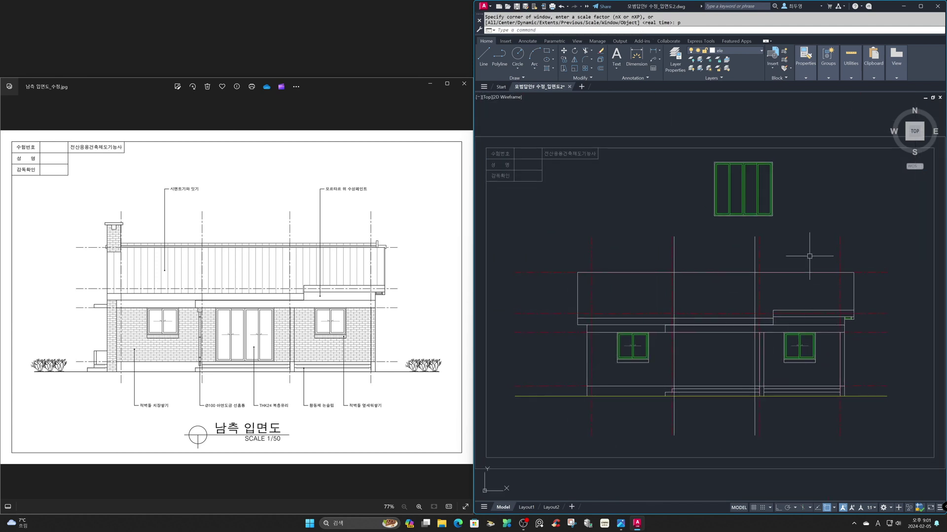
text(m)
key(Return)
click(701, 156)
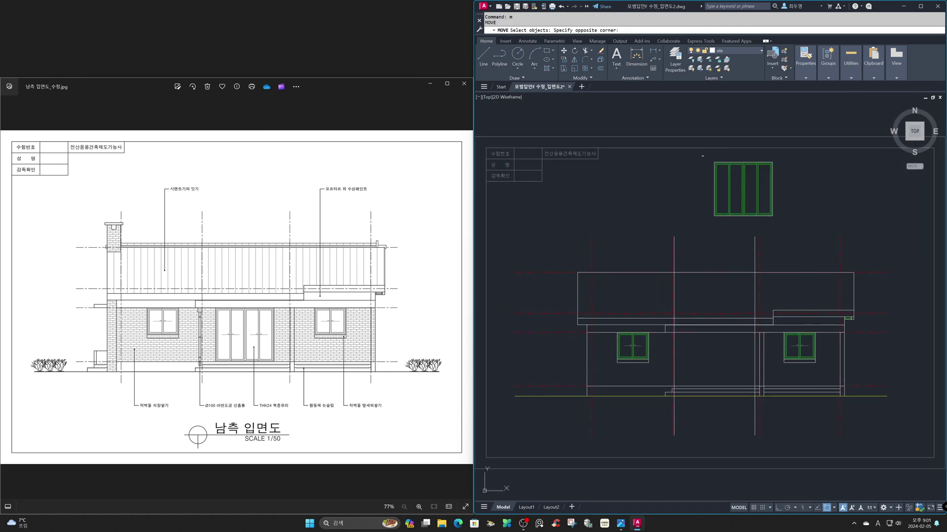
click(835, 253)
key(Return)
click(743, 162)
text(')
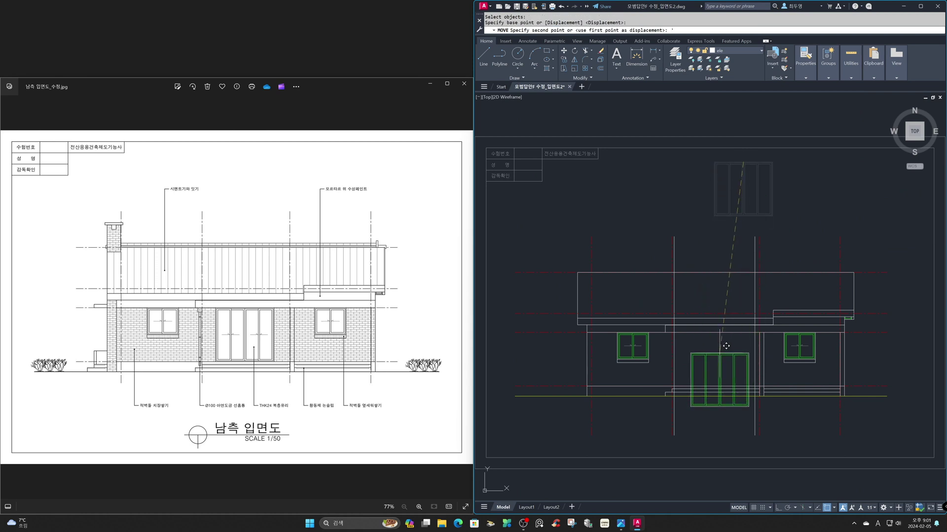
text(z)
key(Return)
click(662, 310)
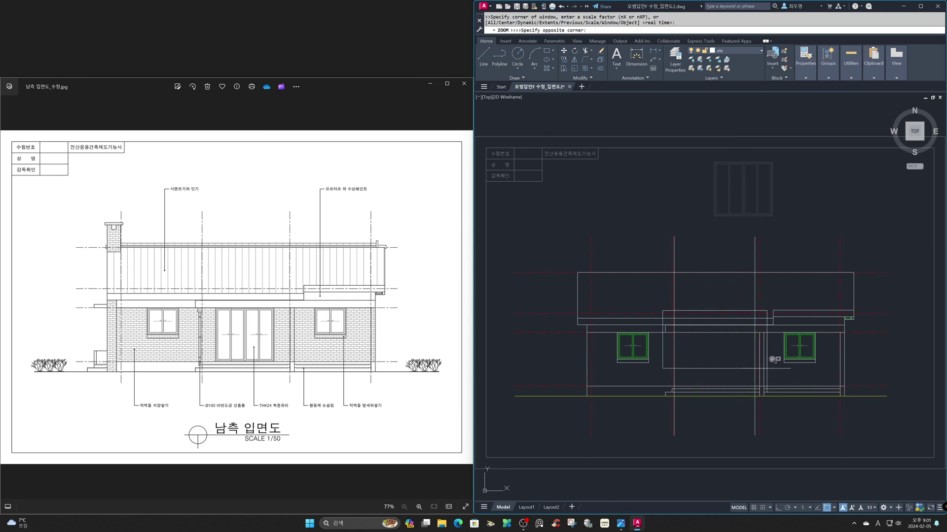
click(773, 359)
shift+right_click(676, 342)
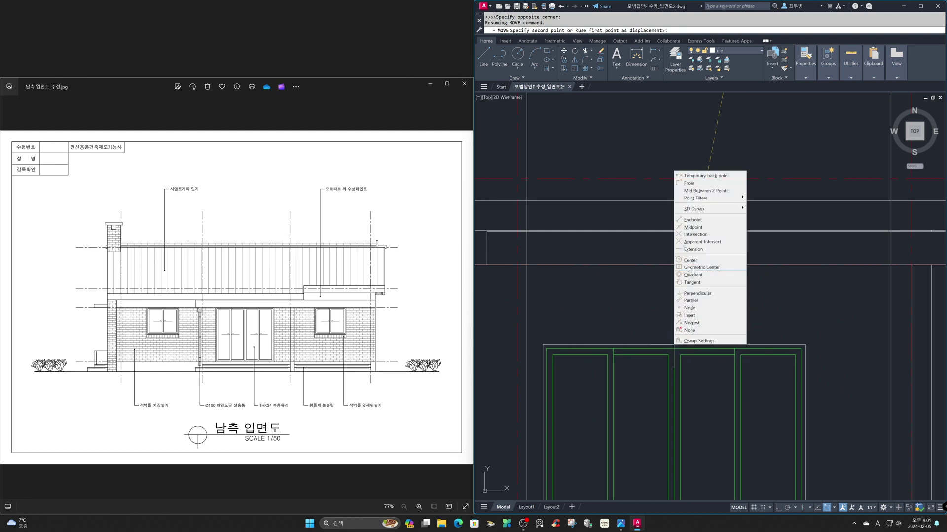
click(705, 191)
click(533, 258)
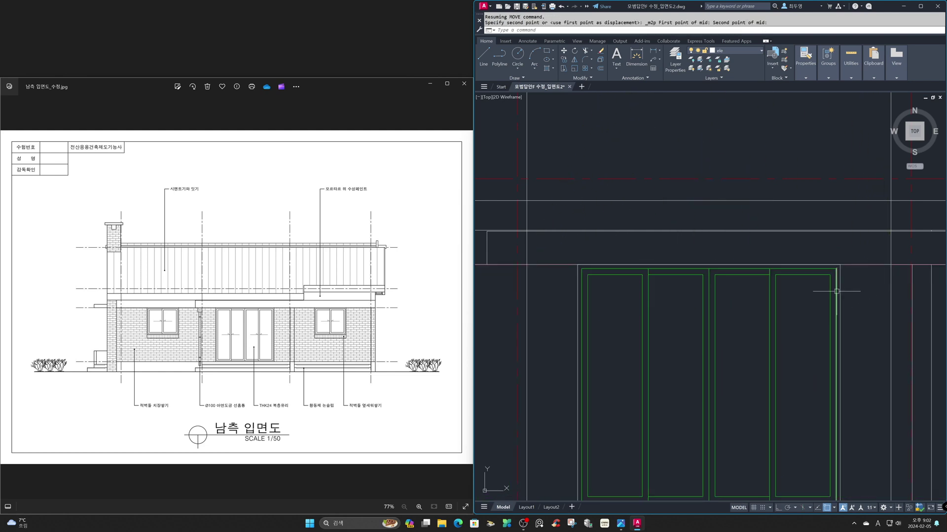
Erase the two vertical wall-face lines on either side of the four-sash window.
text(e)
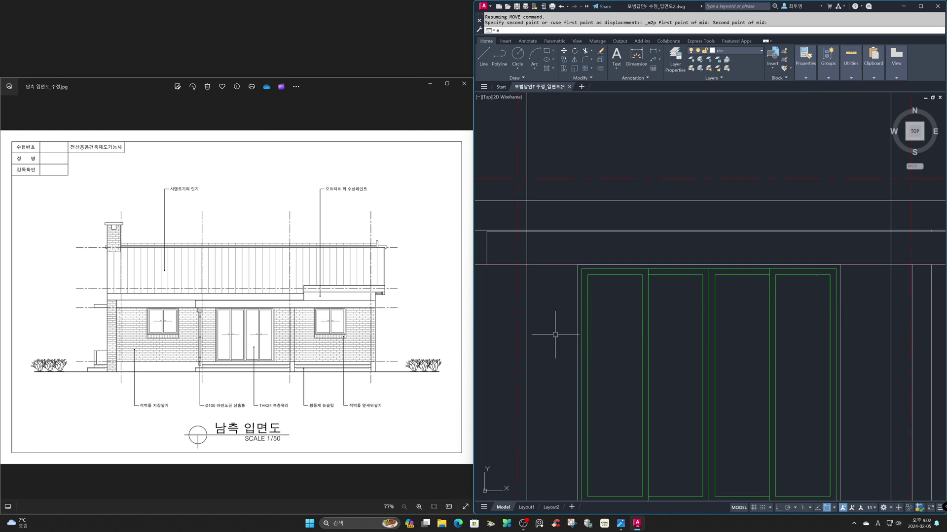
key(space)
click(528, 329)
key(space)
Copy the small window's opening symbol onto the left and right sash pairs of the four-sash window at mid-height.
text(z)
key(space)
text(p)
key(space)
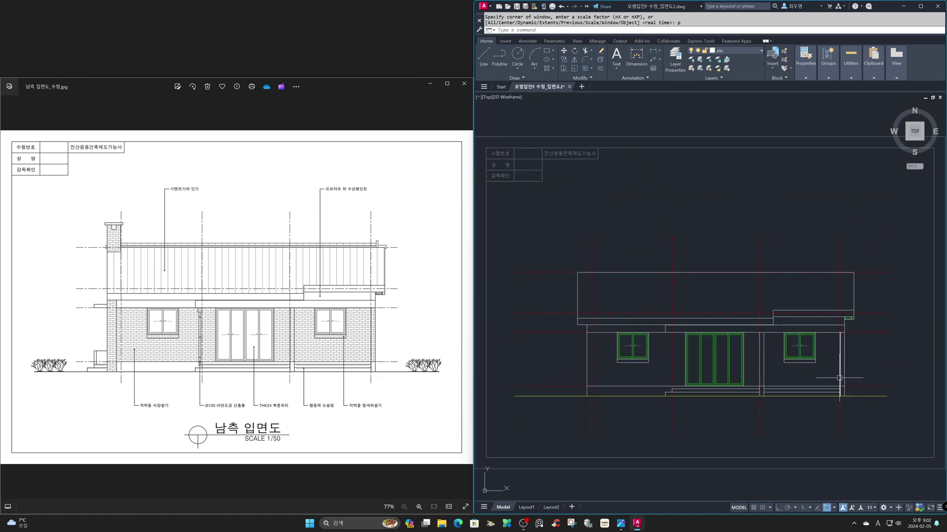
text(z)
key(space)
click(613, 317)
click(759, 402)
text(co)
key(space)
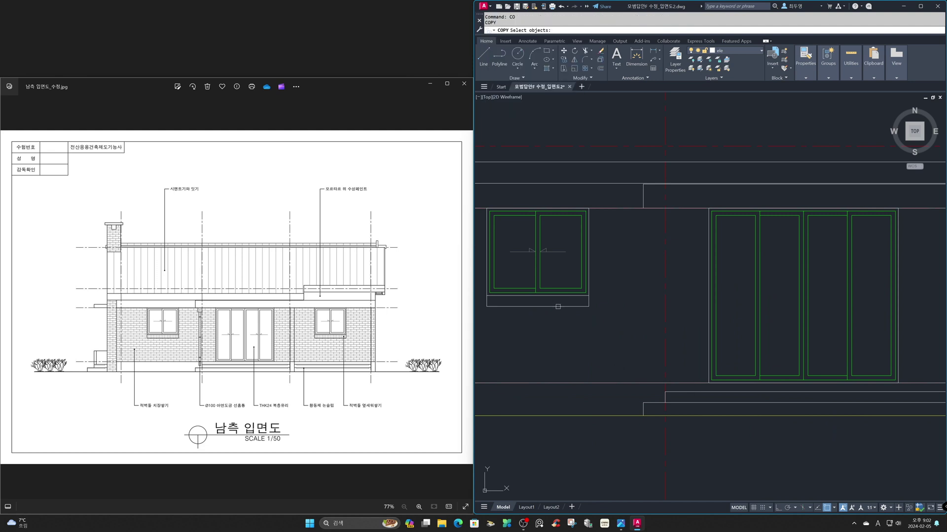
click(506, 239)
click(592, 289)
key(space)
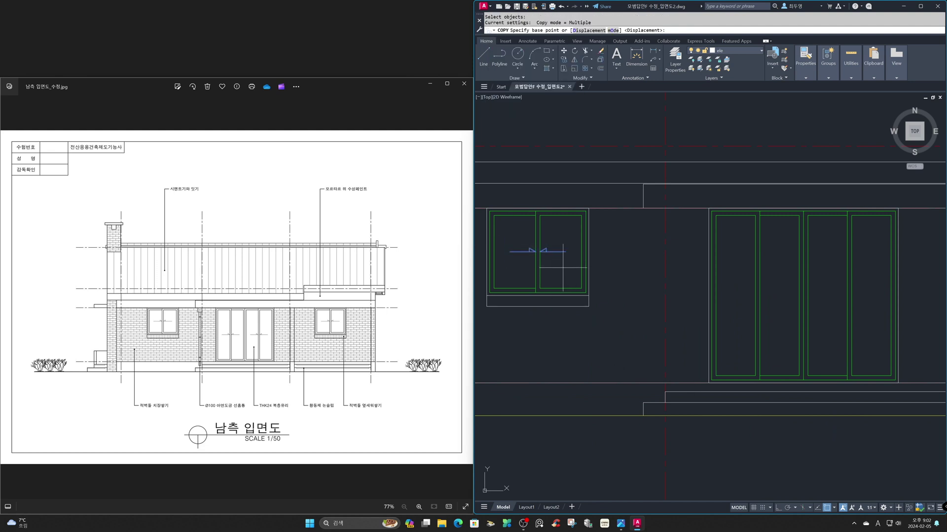
click(537, 252)
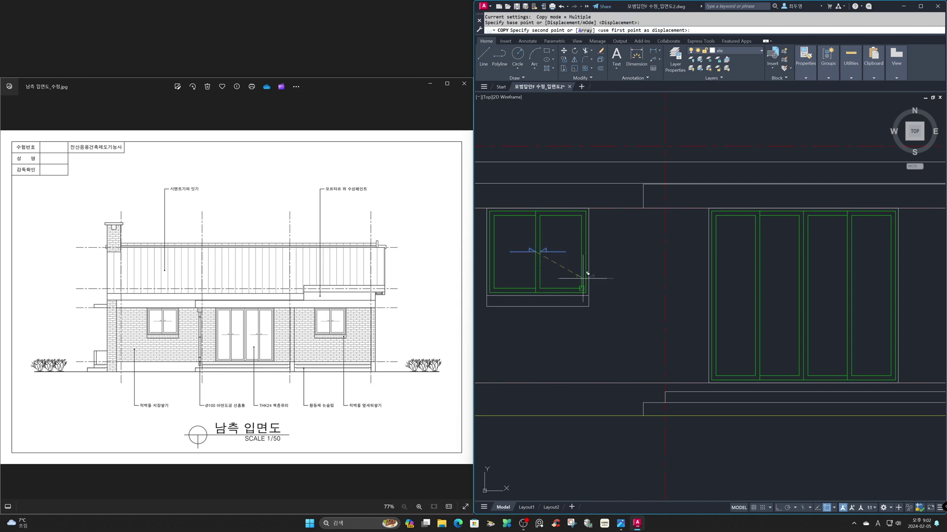
click(755, 294)
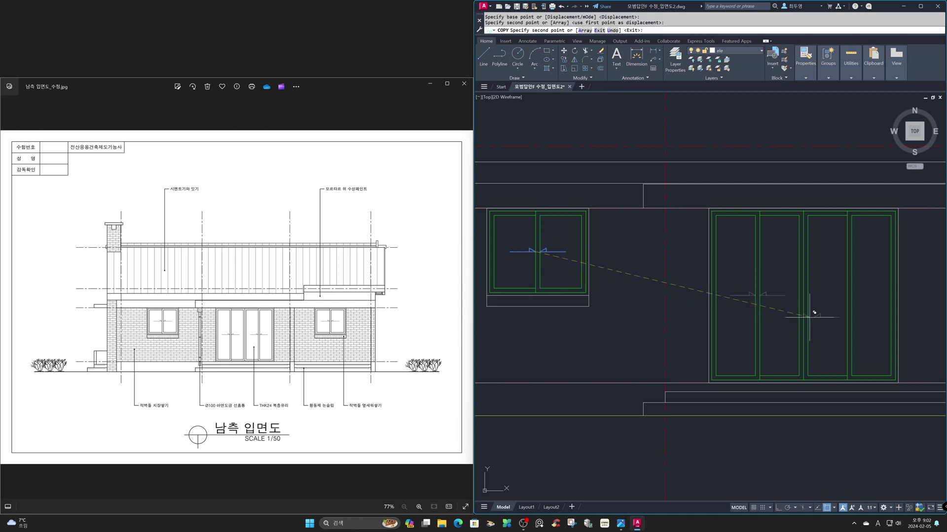
click(846, 298)
key(space)
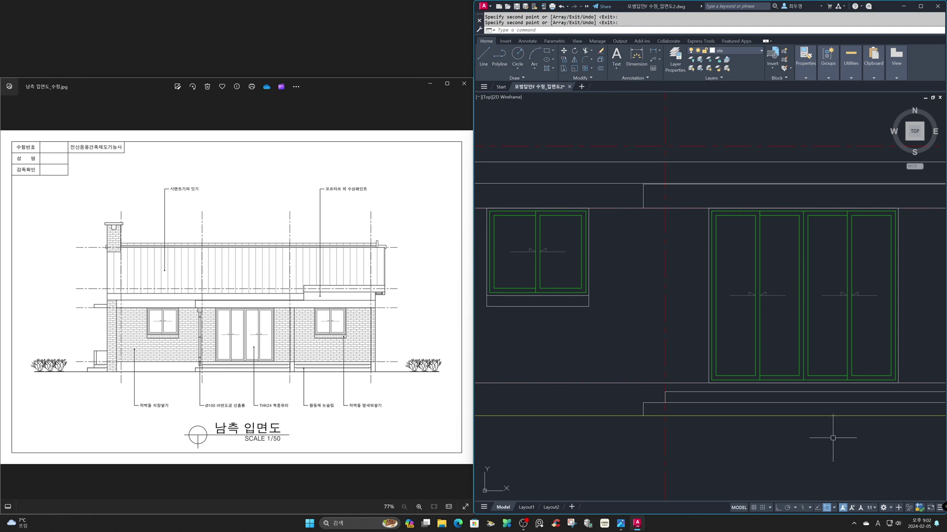
Make fin the current layer and draw a rectangle 200 long and 2600 wide in the empty space above the roof.
text(z)
key(space)
text(p)
key(space)
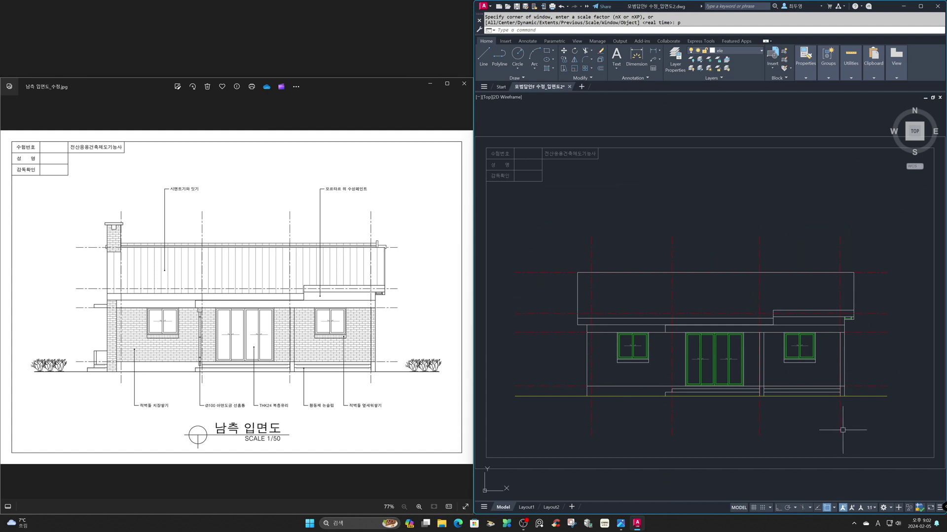
click(750, 51)
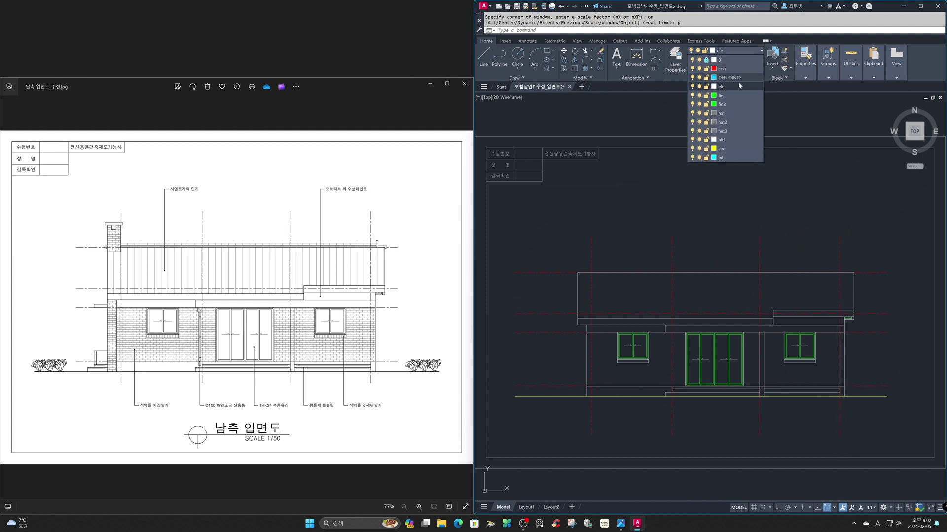
click(736, 96)
text(rec)
key(Return)
click(699, 248)
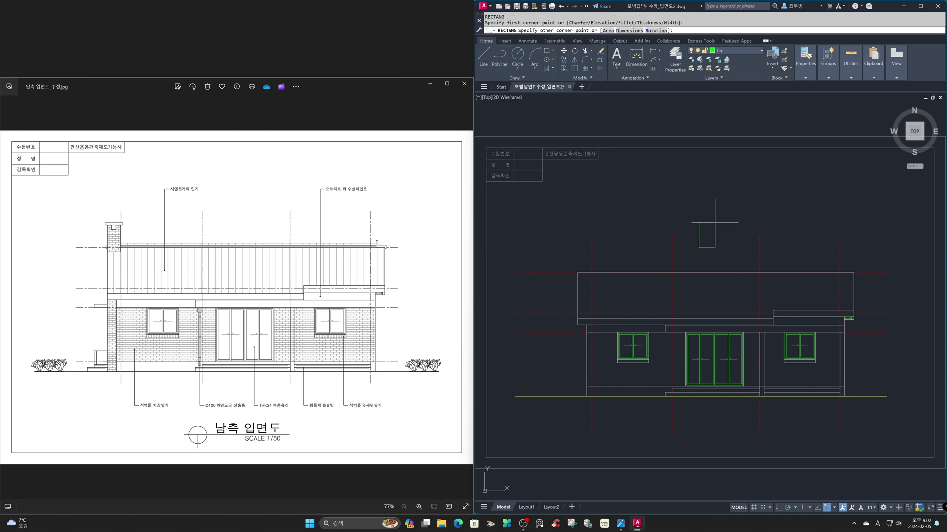
text(d)
key(Return)
text(200)
key(Return)
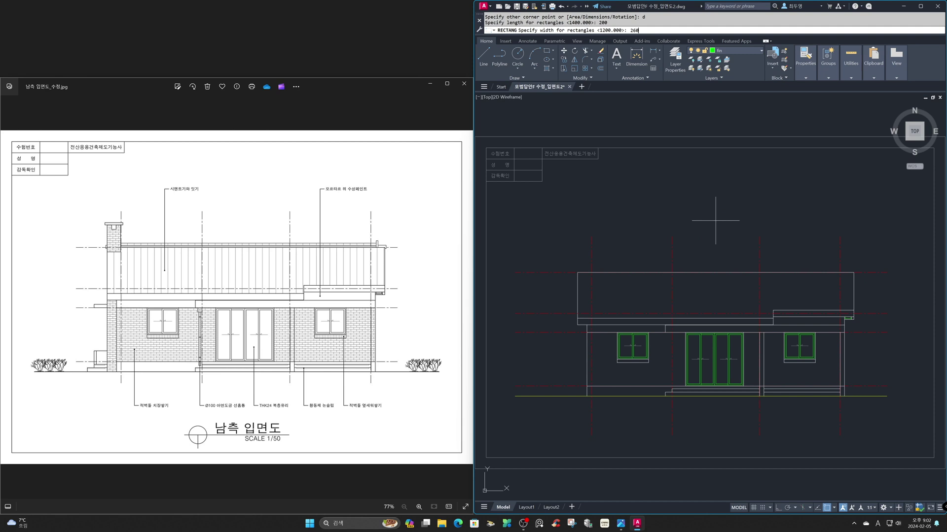
key(Return)
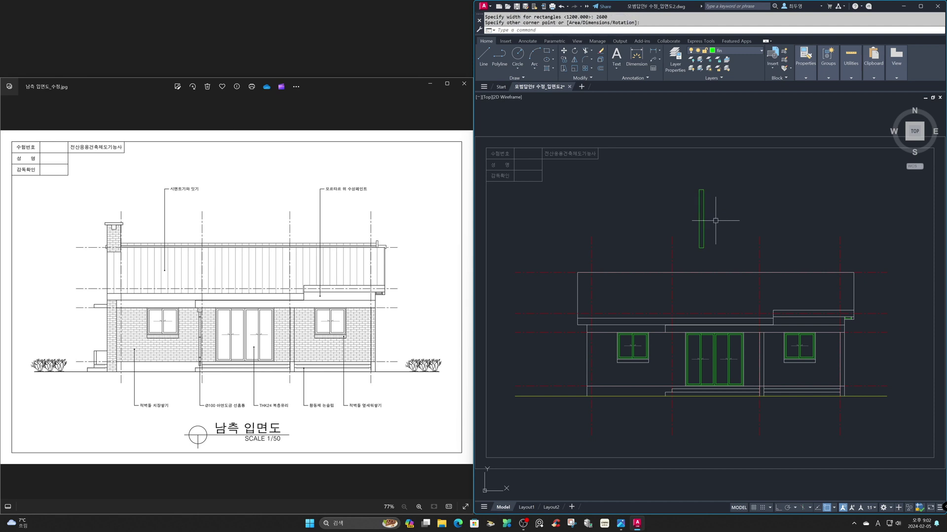
Explode the tall narrow rectangle above the roof into separate lines.
text(z)
key(Return)
click(688, 182)
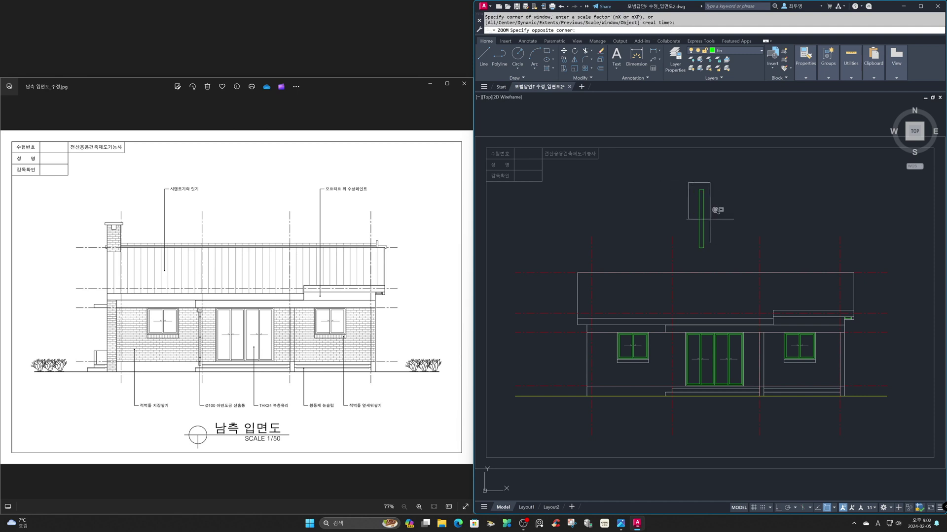
click(720, 242)
text(x)
key(Return)
click(745, 244)
click(691, 260)
key(Return)
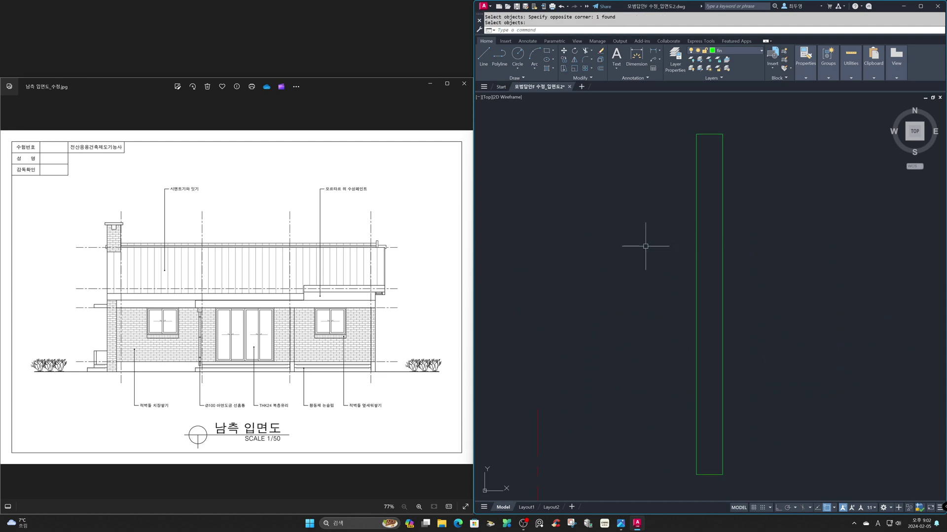
Offset the narrow rectangle's top edge 200 downward to mark the downpipe's head.
text(o)
key(Return)
text(200)
key(Return)
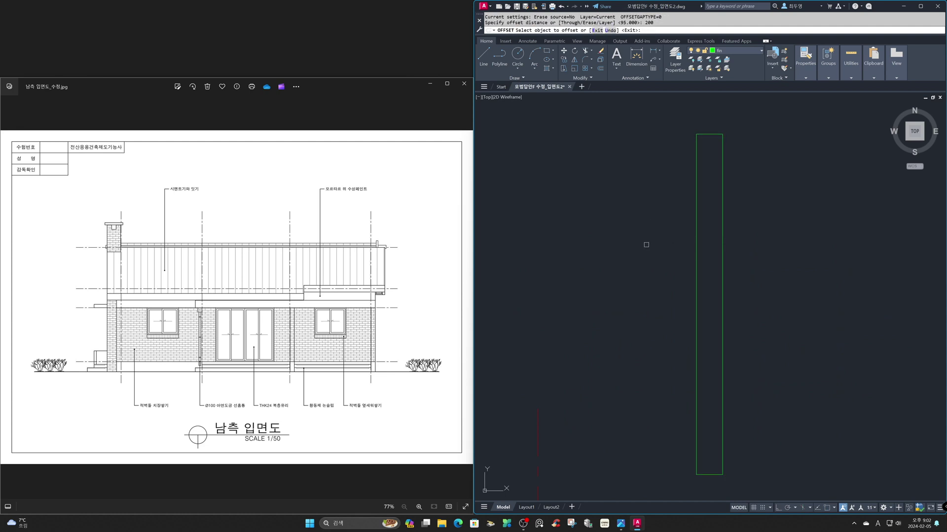
click(708, 135)
click(710, 162)
key(Return)
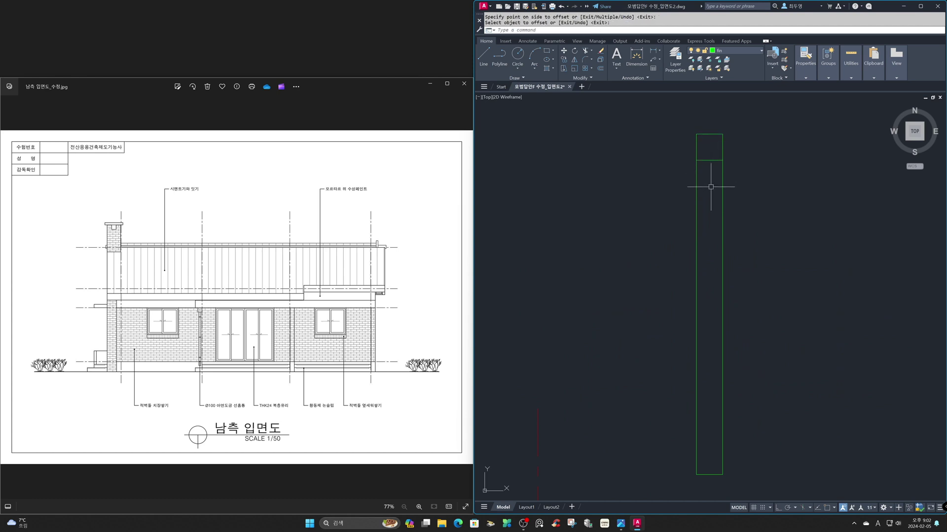
Offset both long sides of the narrow rectangle 50 inward to form the downpipe's edges.
key(Return)
text(50)
key(Return)
click(696, 190)
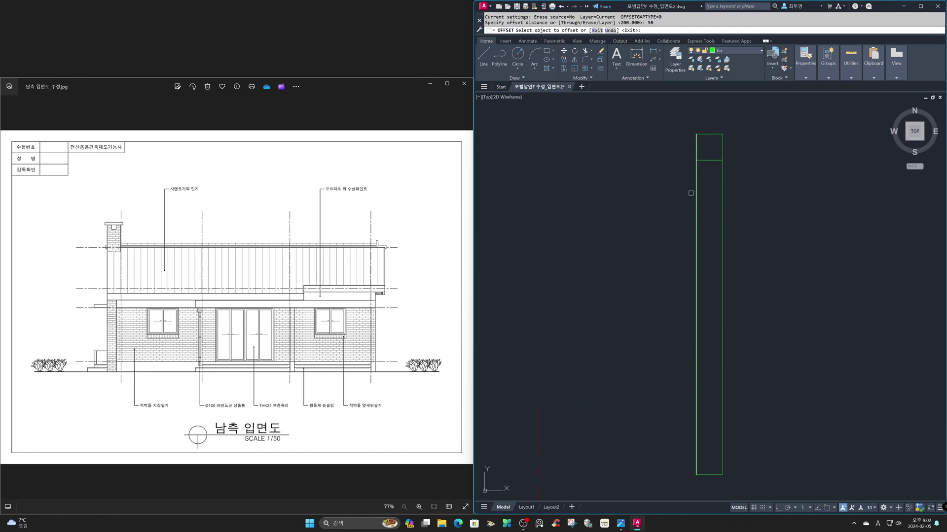
click(704, 195)
click(723, 197)
click(720, 197)
key(Return)
Trim the downpipe outline to a square head above a narrower pipe, including the bottom edge's overhangs.
text(tr)
key(Return)
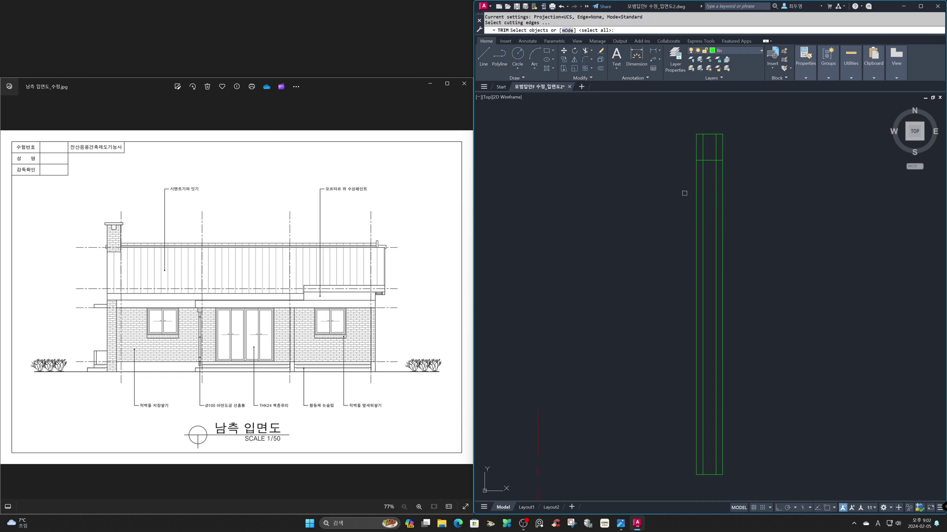
key(Return)
click(695, 179)
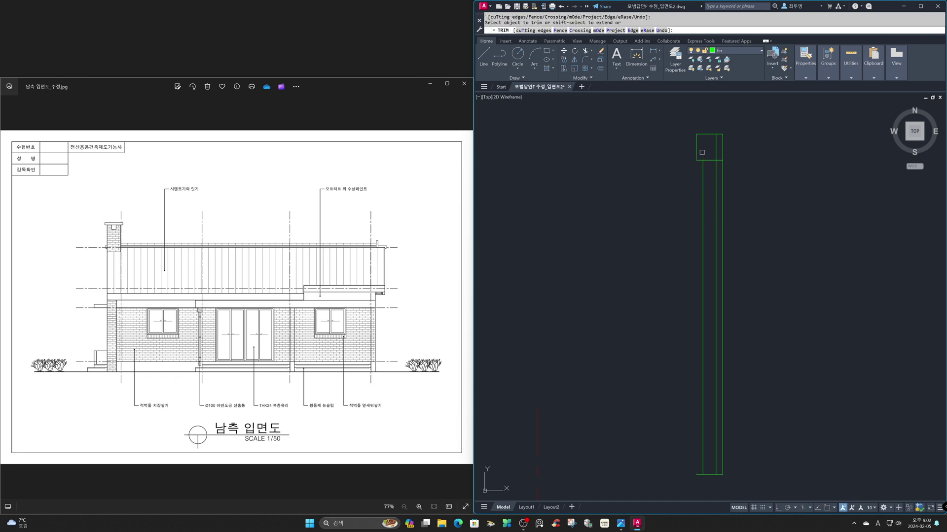
click(714, 154)
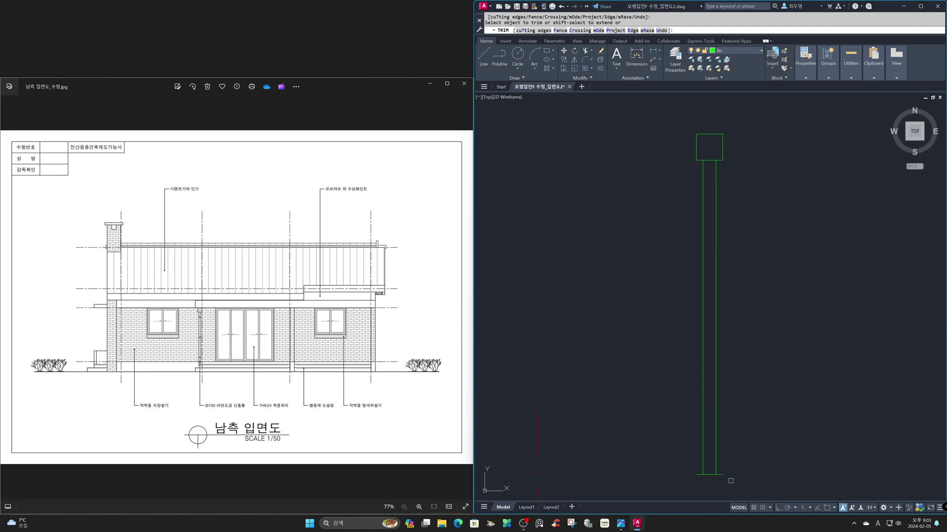
key(Return)
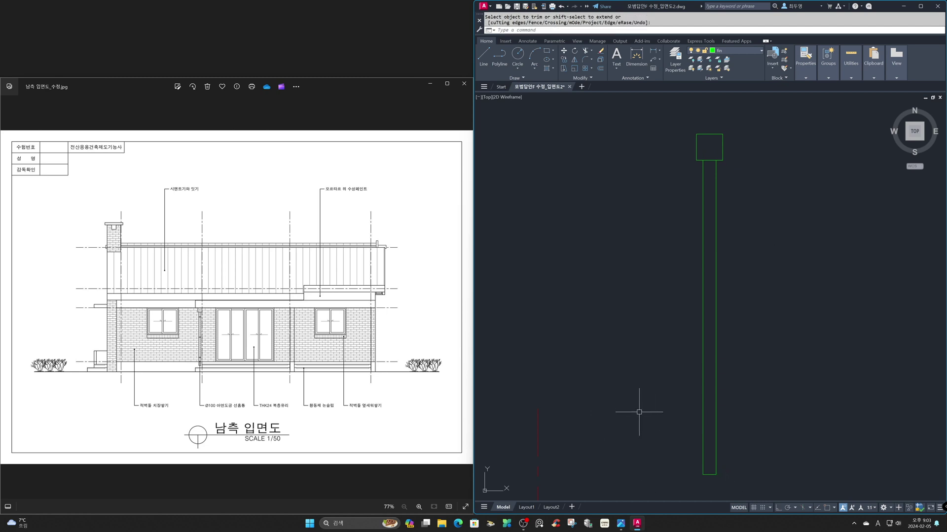
Offset both pipe edges and all four sides of the square head 30 inward.
text(o30)
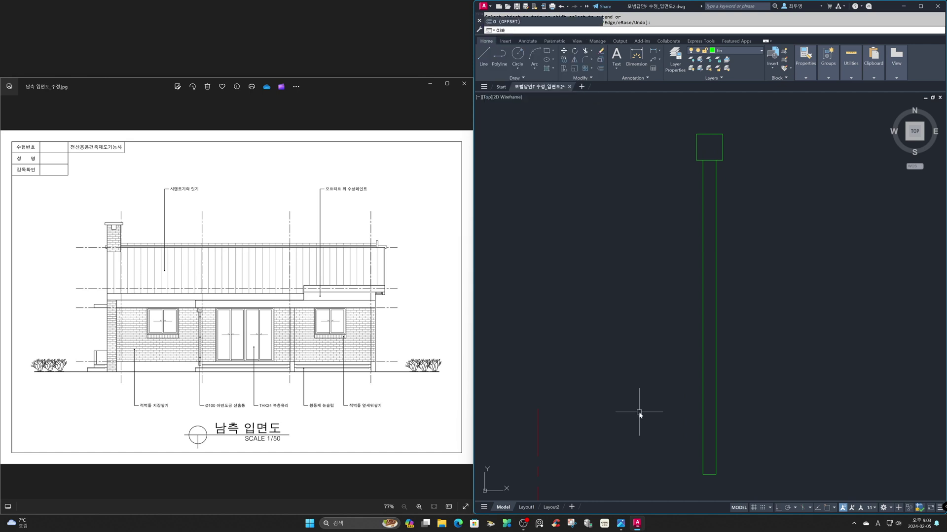
key(Escape)
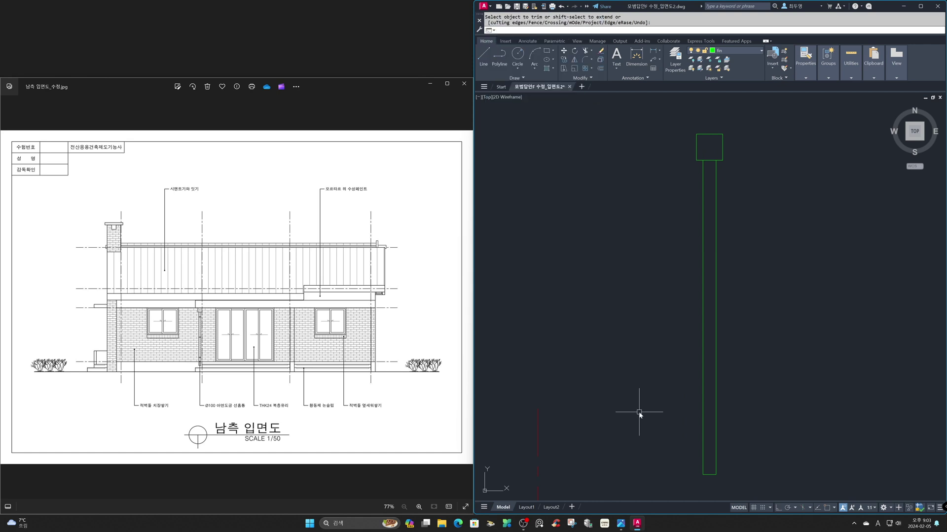
text(o)
key(Return)
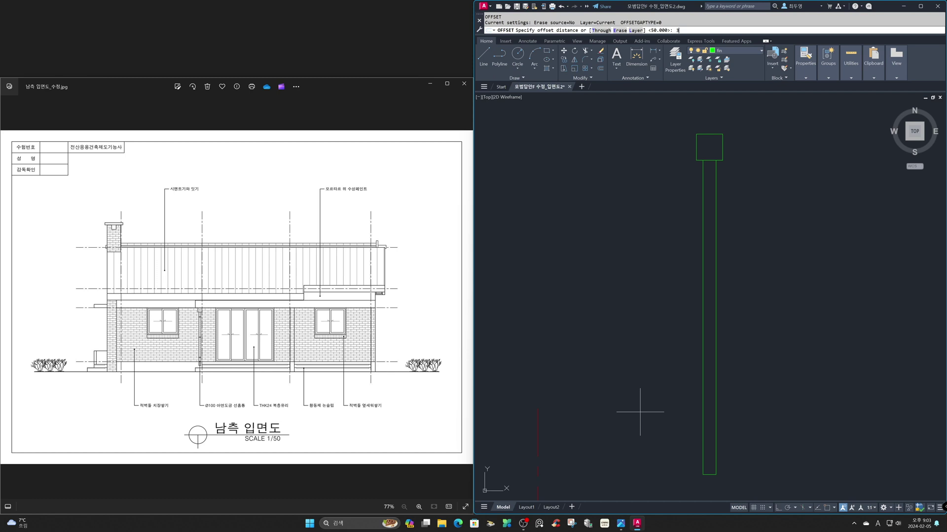
key(Return)
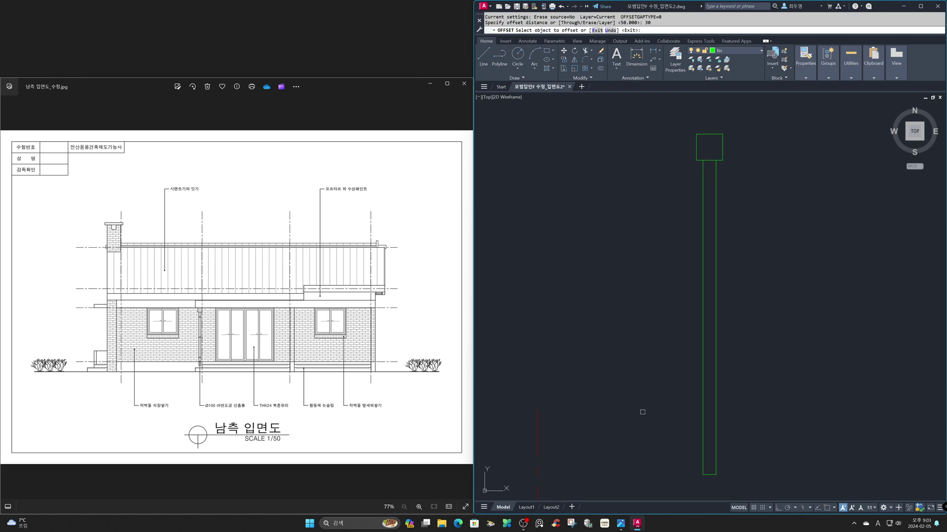
click(702, 427)
click(717, 431)
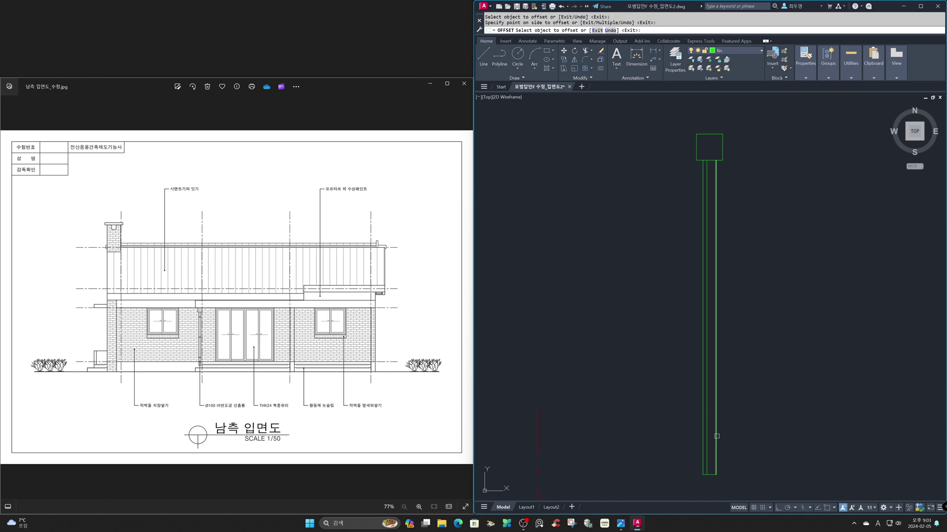
click(696, 144)
click(706, 136)
key(Return)
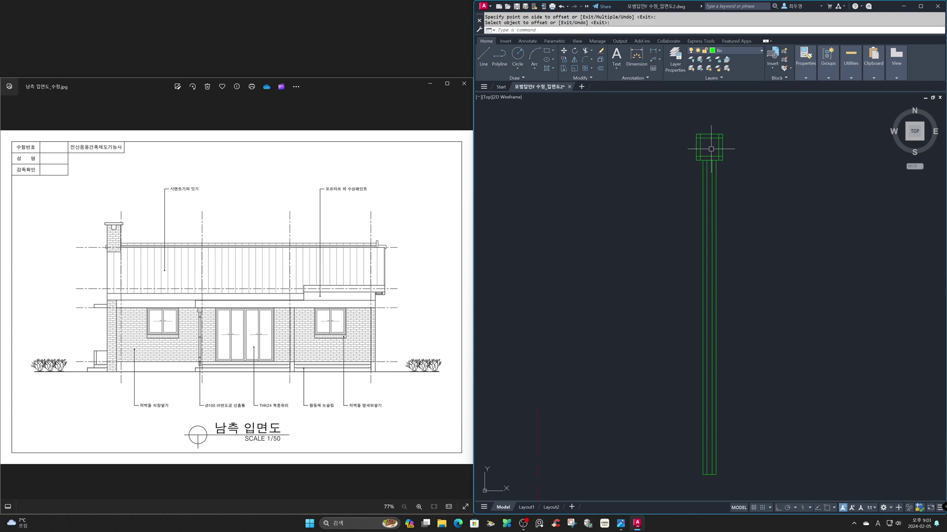
Draw two crossing diagonals between the corners of the inner square in the downpipe head.
text(z)
key(Return)
click(671, 121)
click(754, 189)
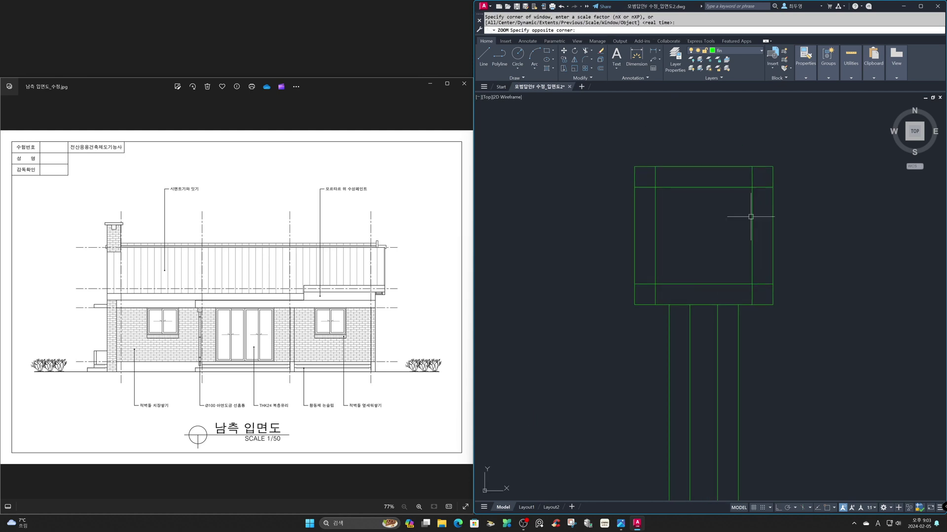
text(l)
key(Return)
click(752, 187)
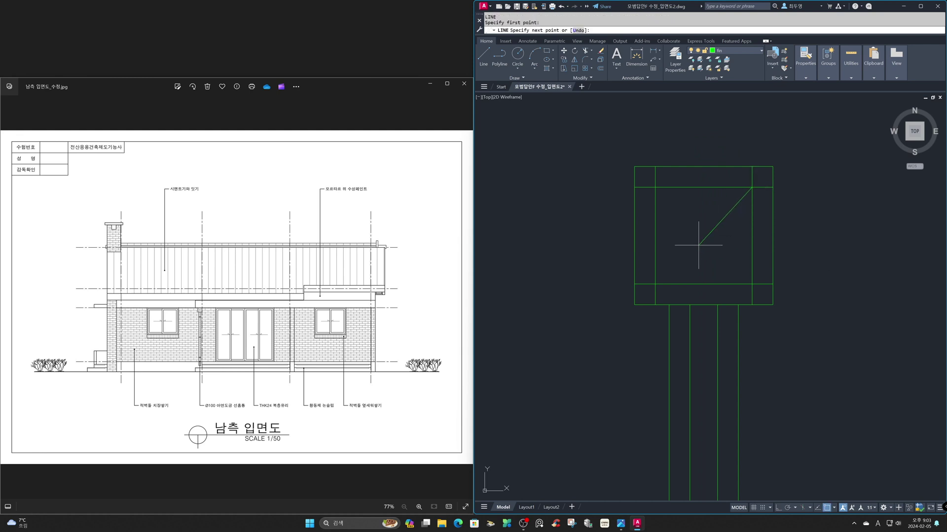
click(655, 284)
key(Return)
key(Return)
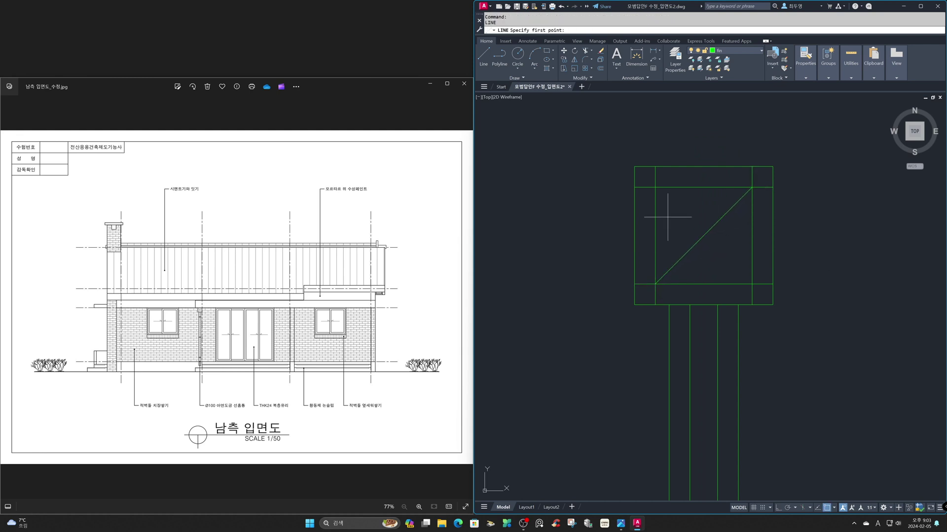
click(654, 187)
click(751, 283)
key(Return)
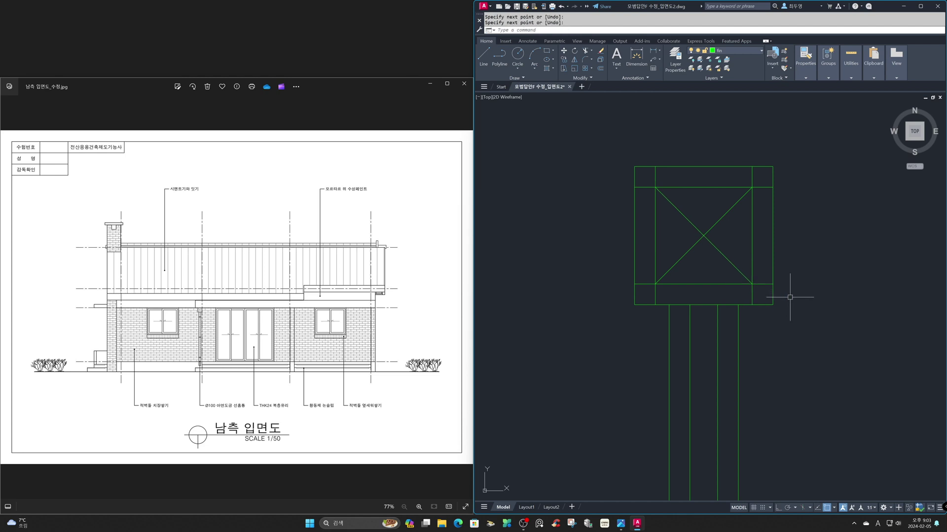
Trim the offset lines protruding past the inner square's corners with a fence around it.
text(tr)
key(Return)
key(Return)
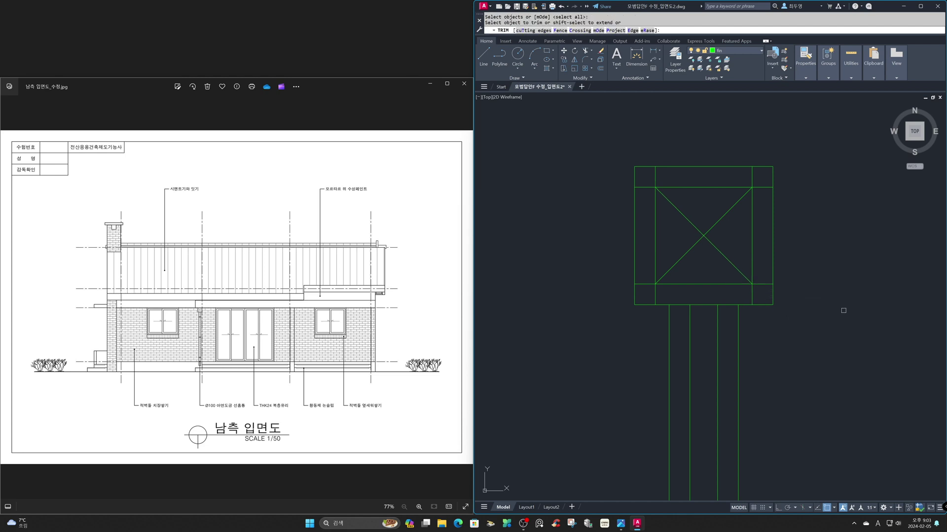
text(f)
key(Return)
click(762, 294)
click(760, 177)
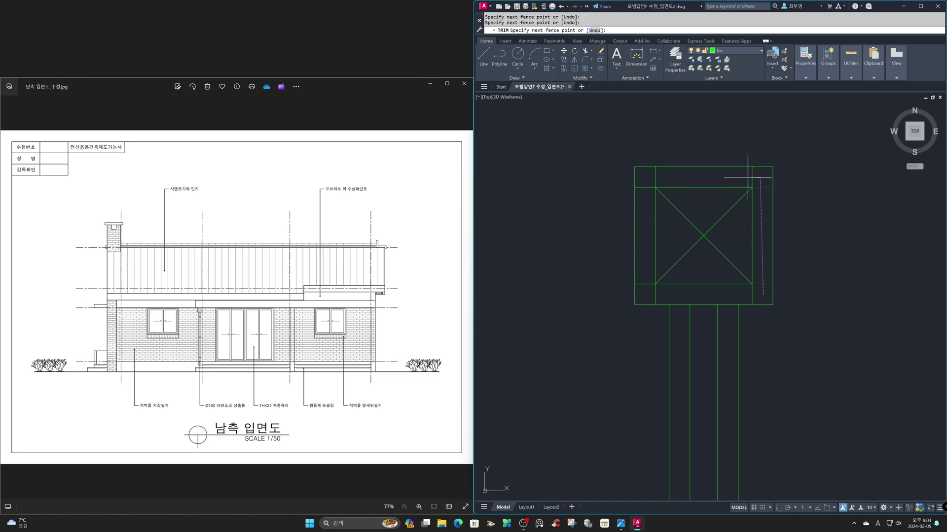
click(652, 178)
click(650, 297)
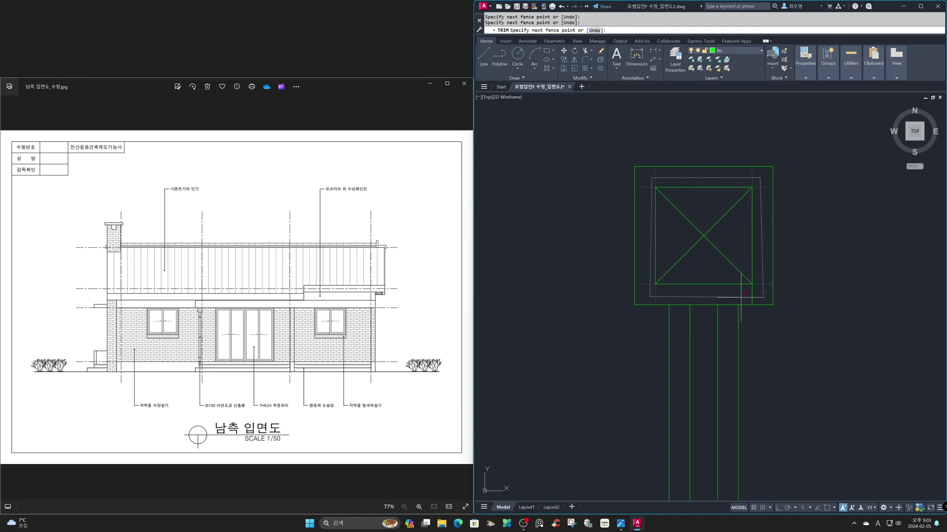
key(Return)
key(Return)
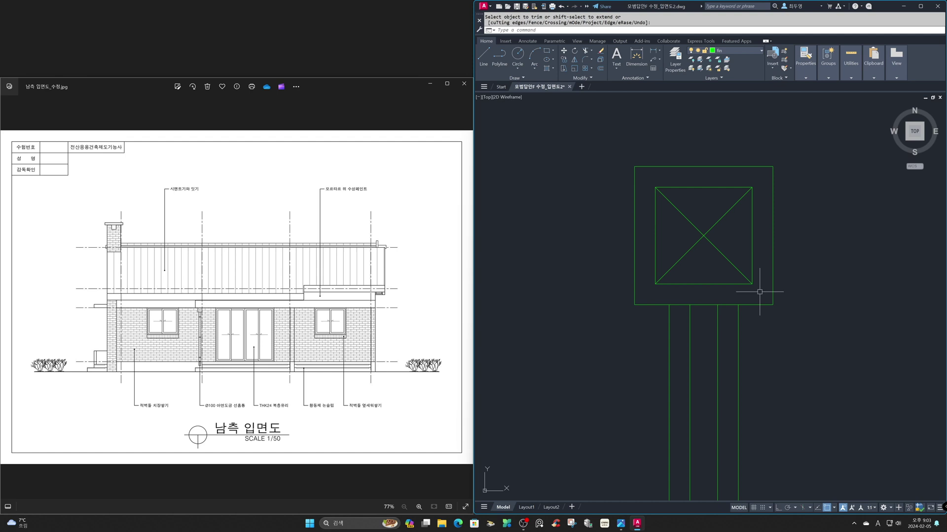
Move the inner square, its diagonals and the two inner pipe lines to a gray hat layer.
click(760, 293)
click(626, 159)
click(726, 317)
click(682, 340)
click(745, 51)
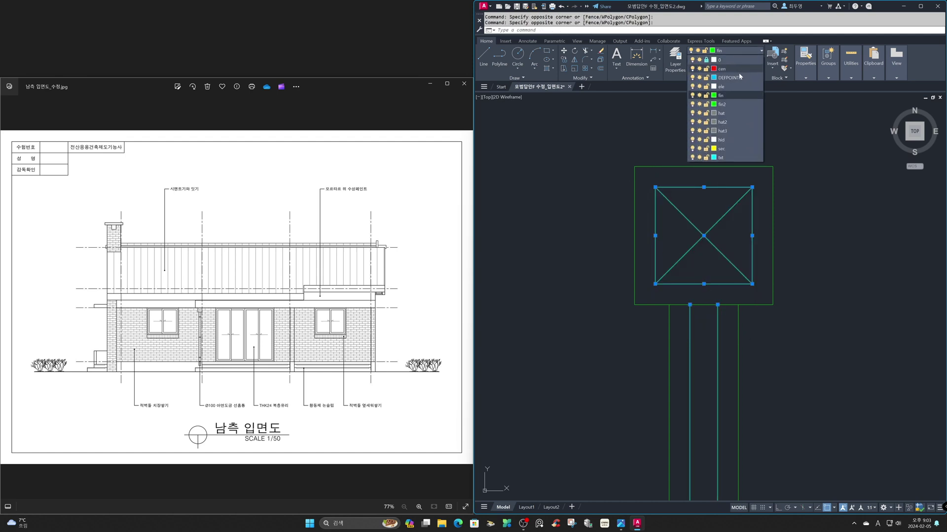
key(Escape)
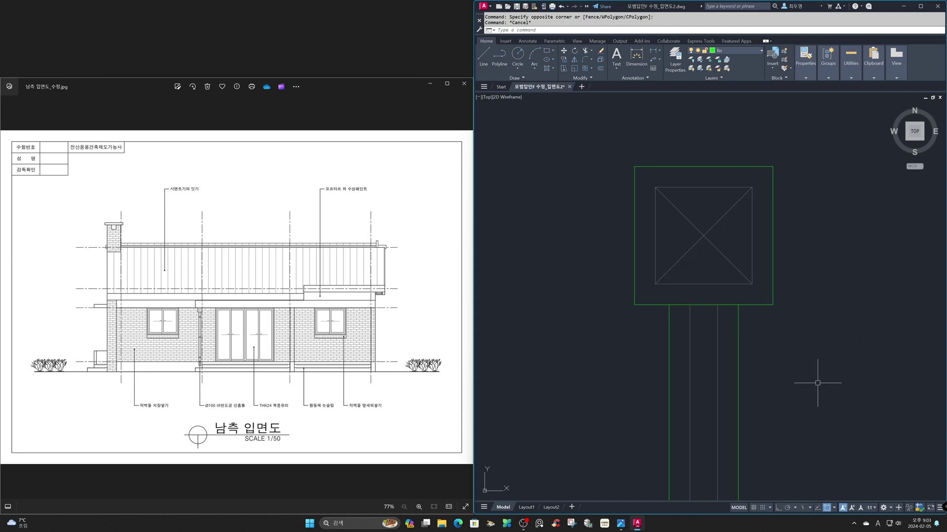
Offset the downpipe head's bottom edge 200 downward.
text(o)
key(Return)
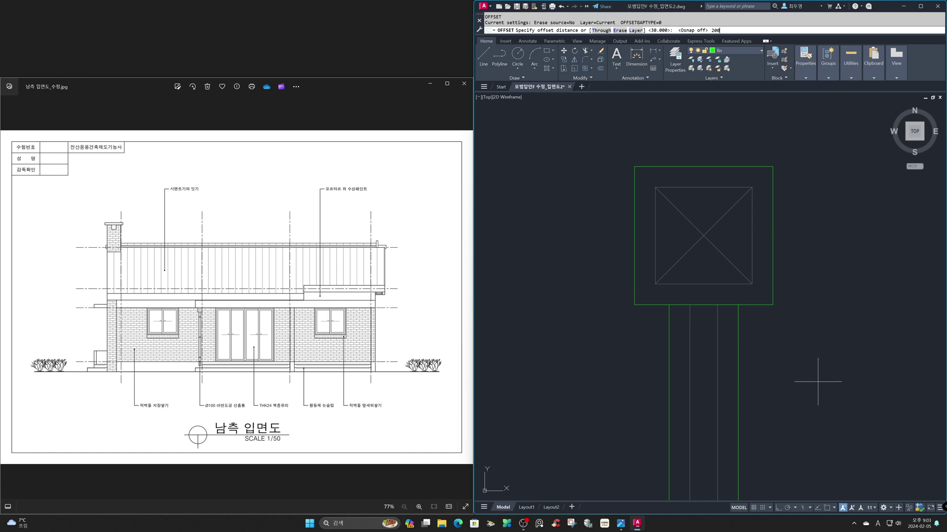
text(200)
key(Return)
click(761, 305)
click(756, 335)
key(Return)
Offset the new horizontal line across the pipe 20 downward to form a bracket band.
key(Return)
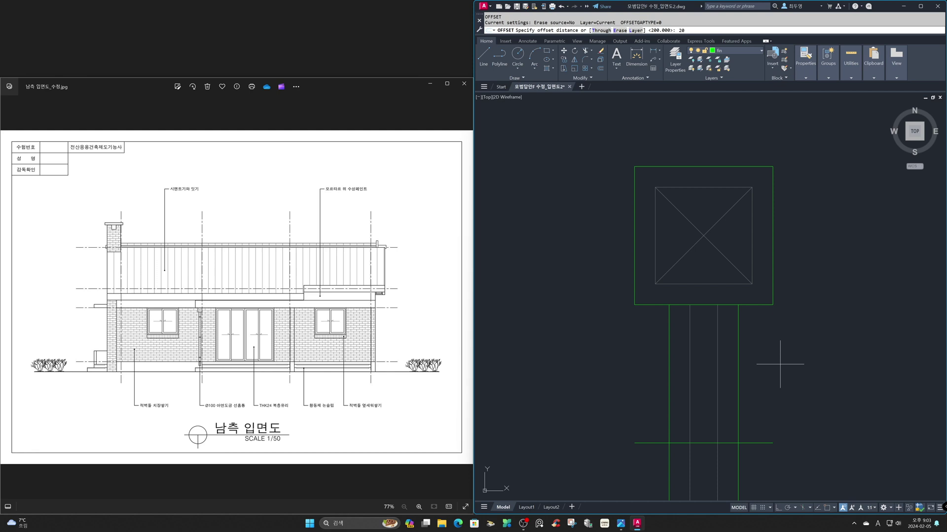
key(Return)
click(759, 443)
click(759, 456)
key(Return)
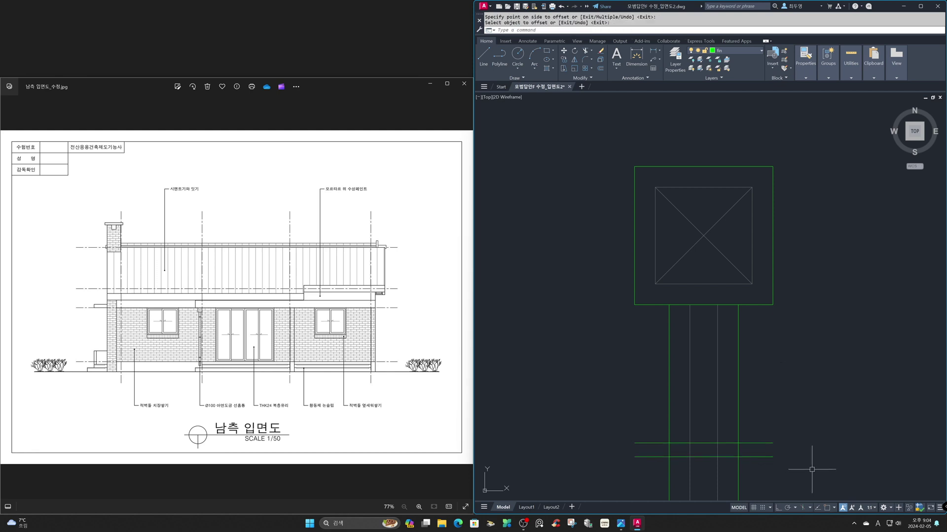
Trim the ends of both bracket lines that extend beyond the pipe's outer edges.
key(Return)
key(Return)
drag(802, 474, 740, 419)
drag(663, 414, 629, 468)
key(Escape)
Copy the two bracket lines straight down the pipe at distances of 900 and 1800.
text(z)
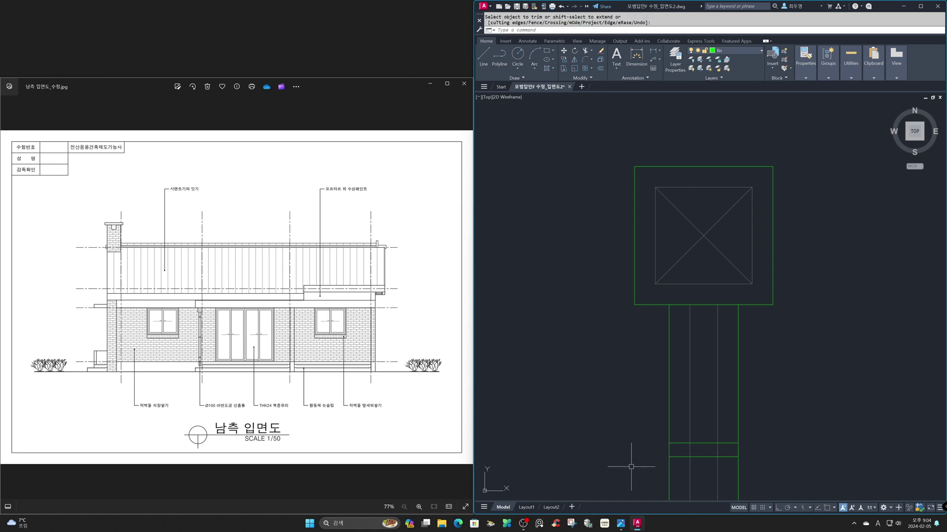
key(Return)
text(p)
key(Return)
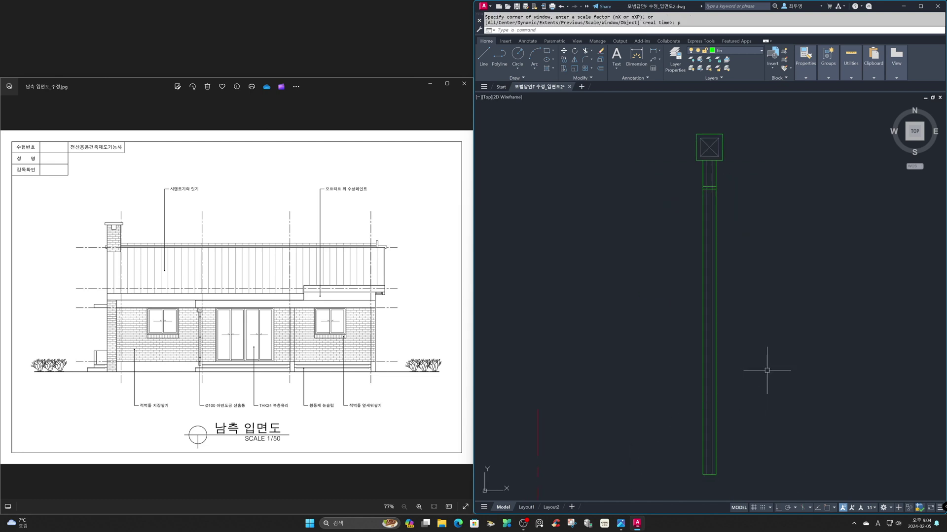
text(c)
key(Return)
click(673, 173)
click(742, 205)
key(Return)
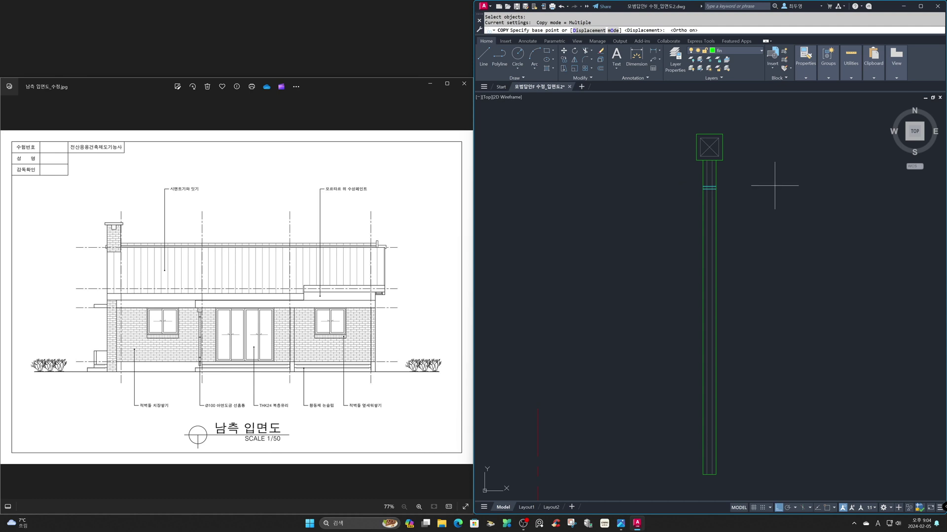
click(774, 187)
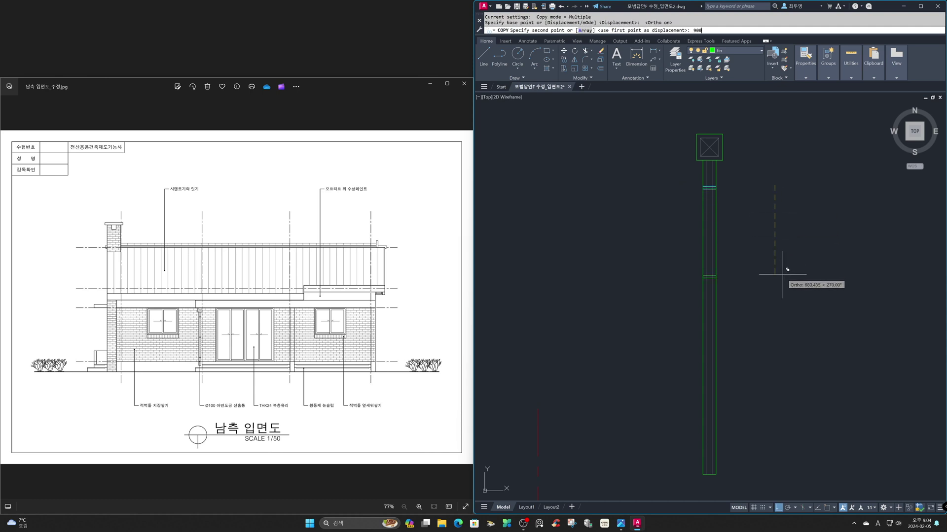
text(900)
key(Return)
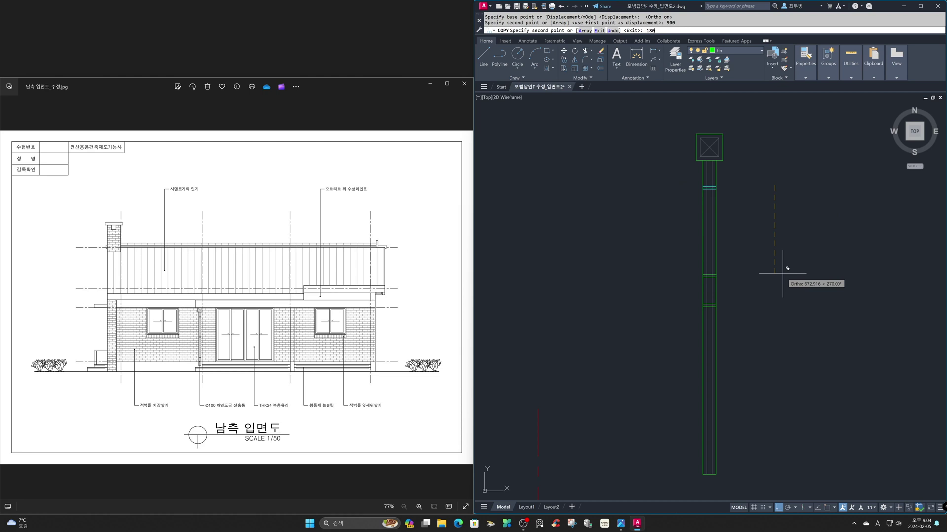
text(1800)
key(Return)
key(Return)
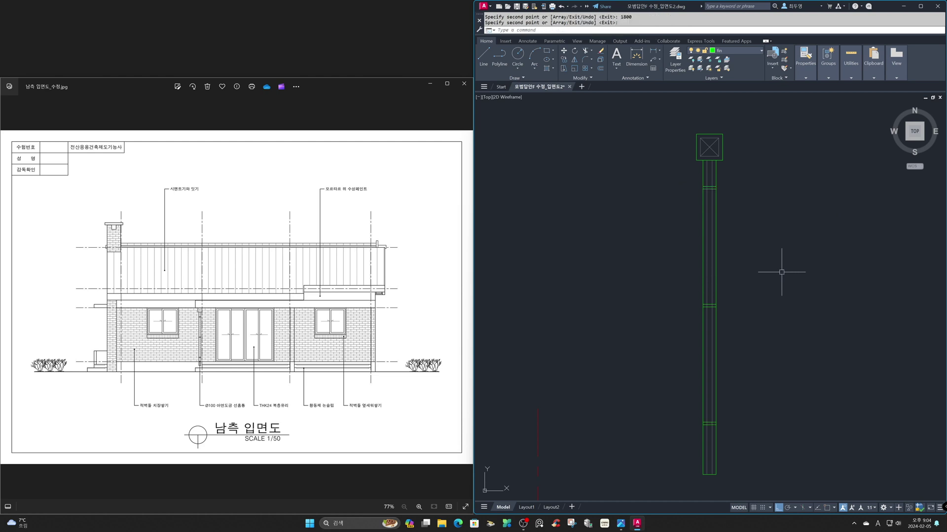
Trim the inner pipe lines where they cross the upper and middle bracket bands.
key(Return)
text('z)
key(Return)
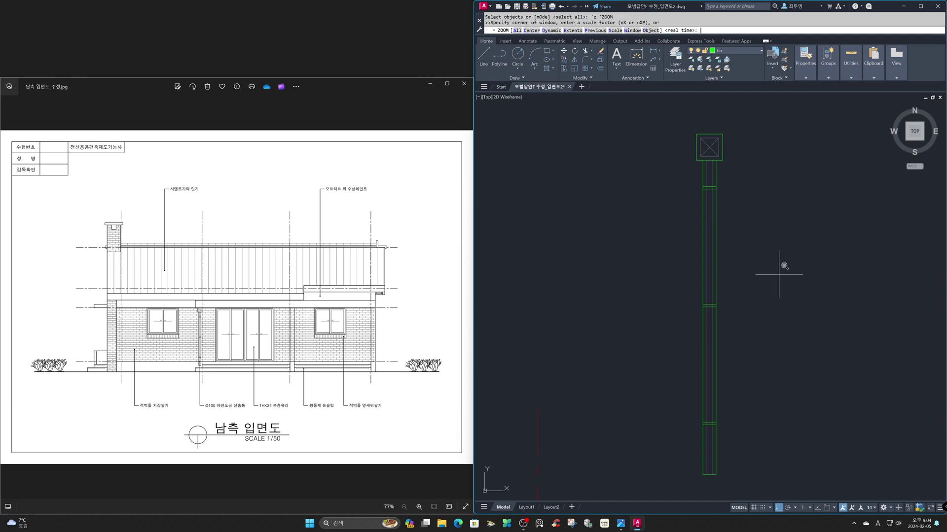
click(690, 183)
click(735, 308)
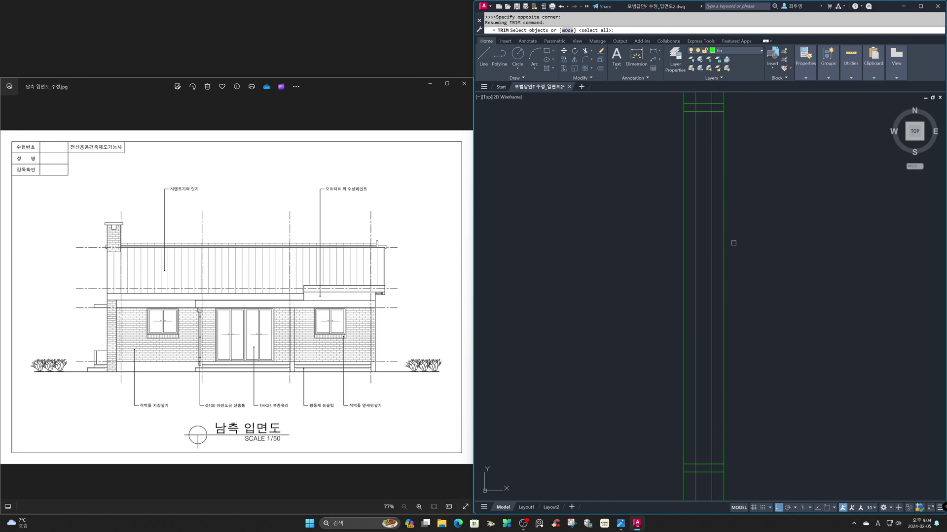
click(717, 107)
click(695, 129)
key(Return)
click(735, 94)
click(706, 133)
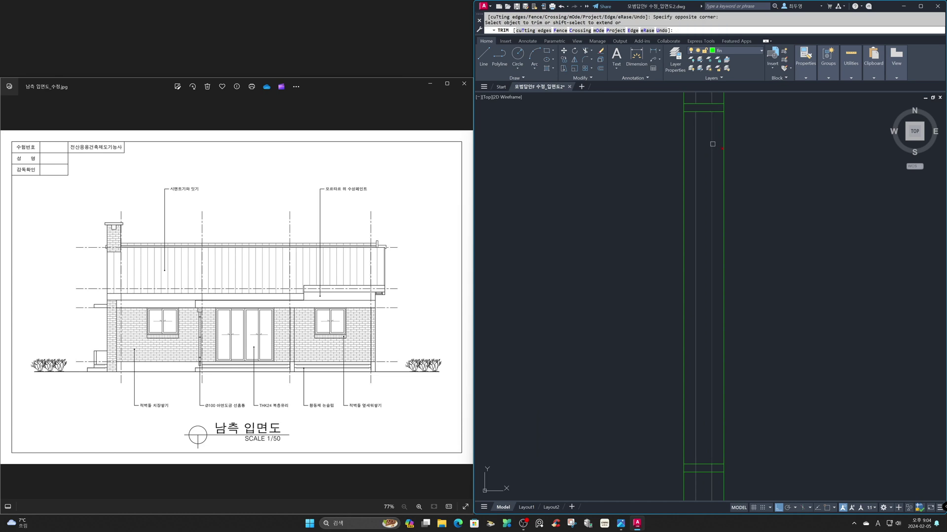
click(718, 466)
Trim the inner pipe lines where they cross the lowest bracket band.
text('z)
key(Return)
text(p)
key(Return)
text('z)
key(Return)
click(697, 402)
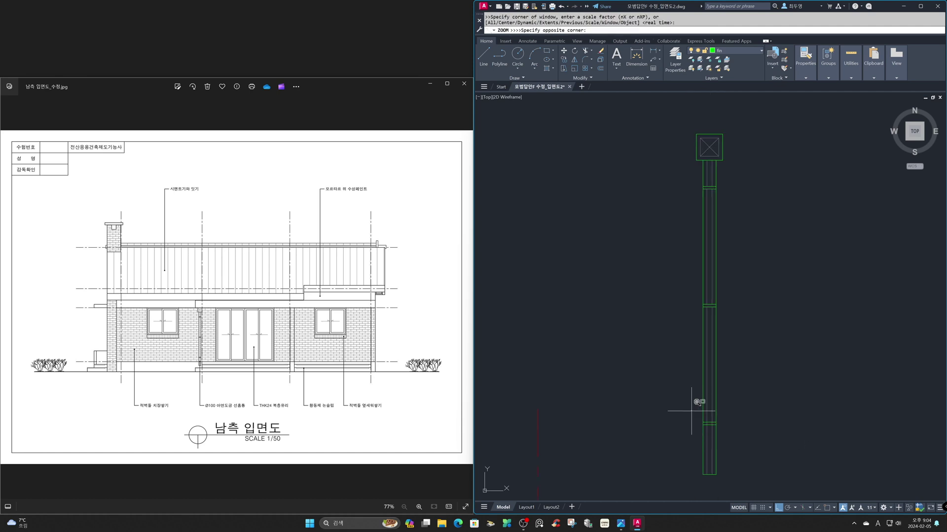
click(730, 432)
click(789, 265)
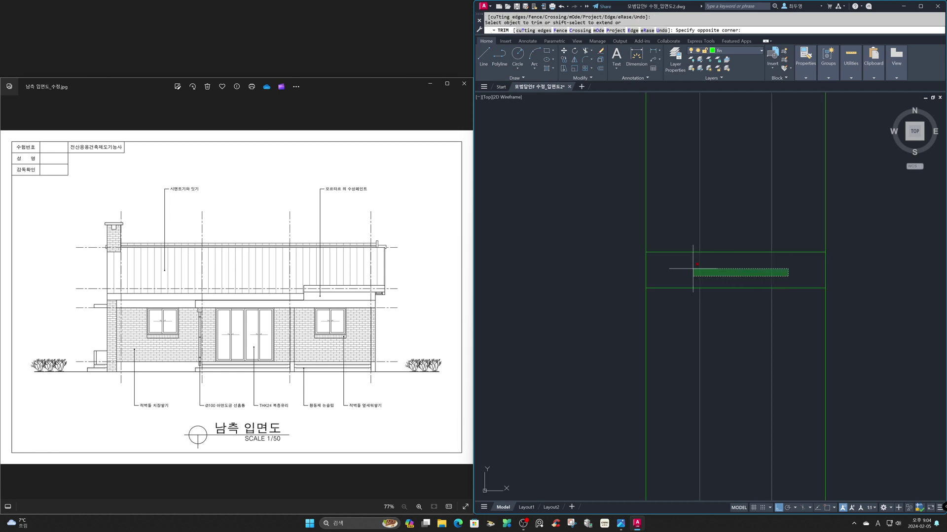
click(668, 276)
key(Return)
text(z)
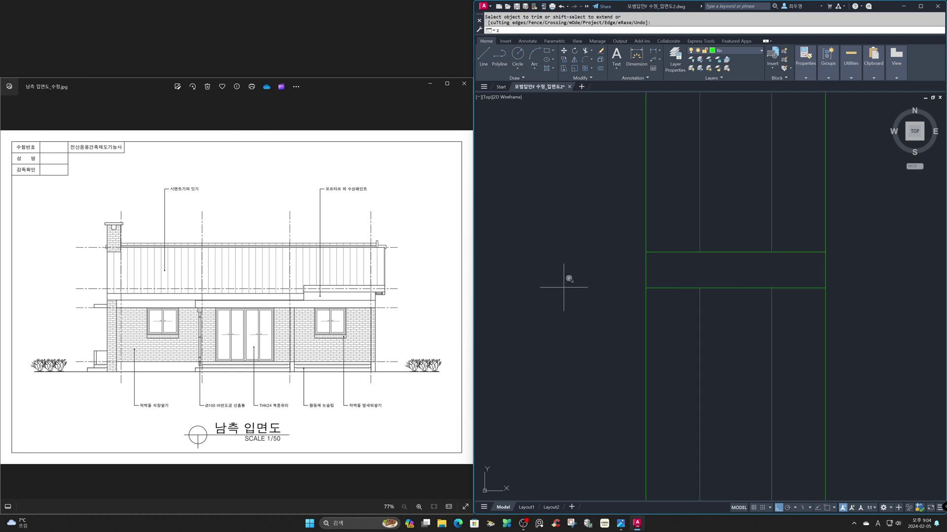
Group the downpipe's head, pipe lines and brackets into a single object.
key(Return)
text(p)
key(Return)
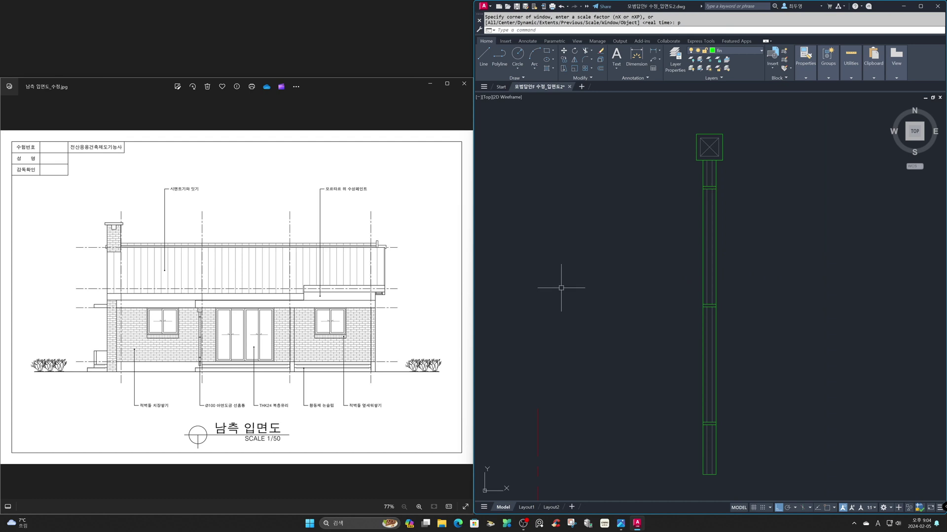
text(g)
key(Return)
click(663, 119)
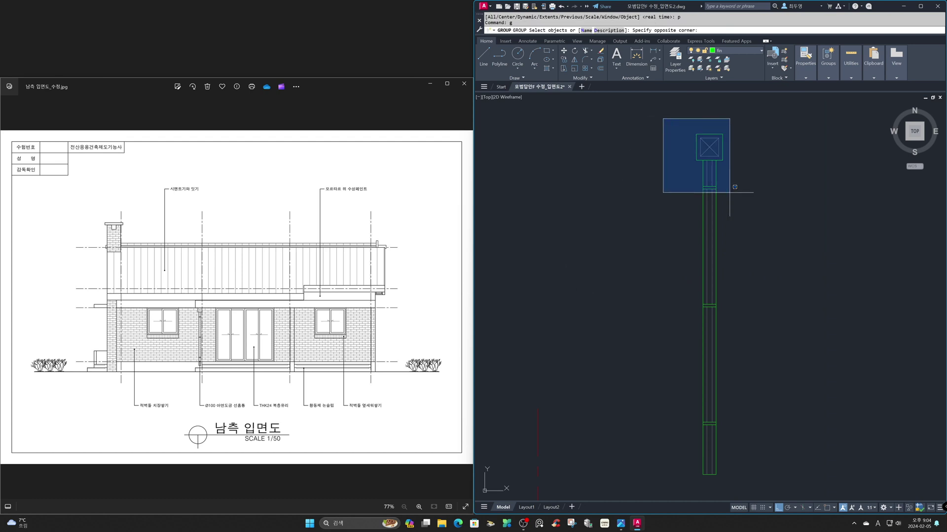
click(800, 500)
key(Return)
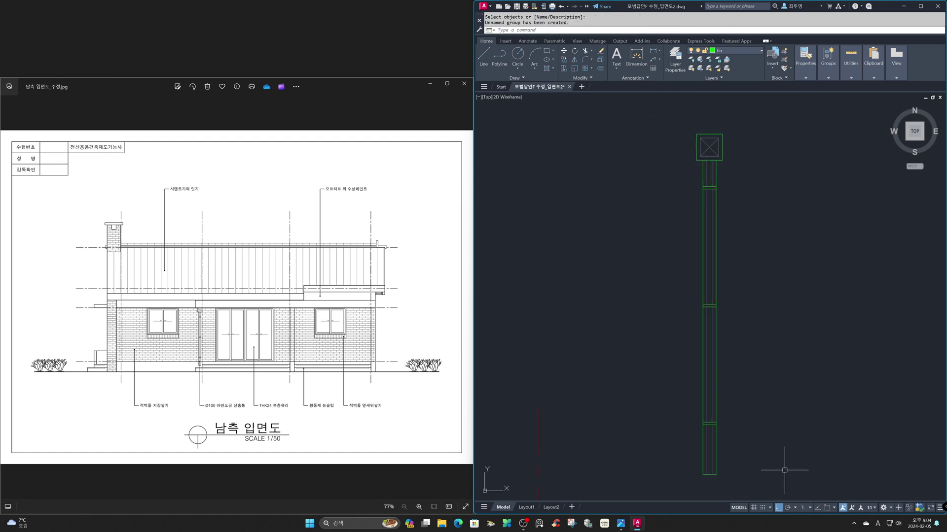
Move the downpipe group by its head's upper-left corner to the lower-left corner of the fascia above the double doors.
text(z)
key(Return)
text(p)
key(Return)
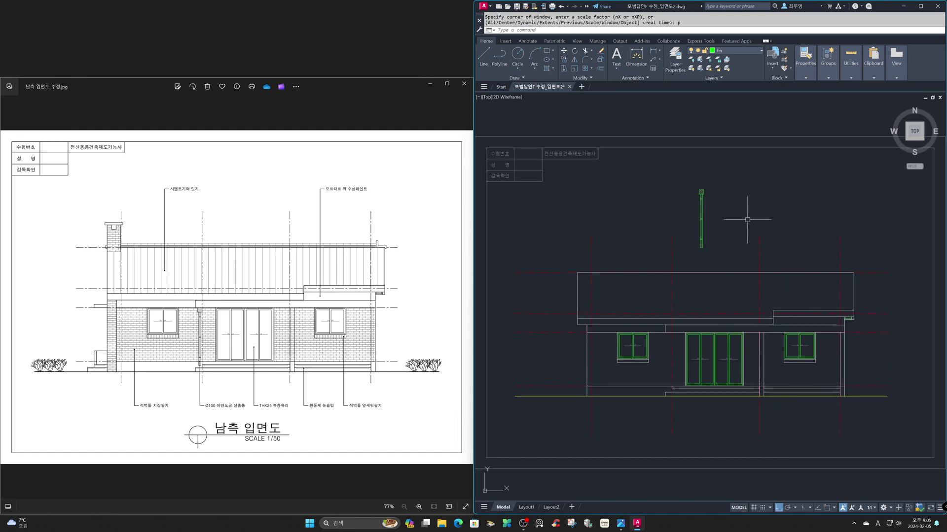
text(m)
key(Return)
click(701, 217)
key(Return)
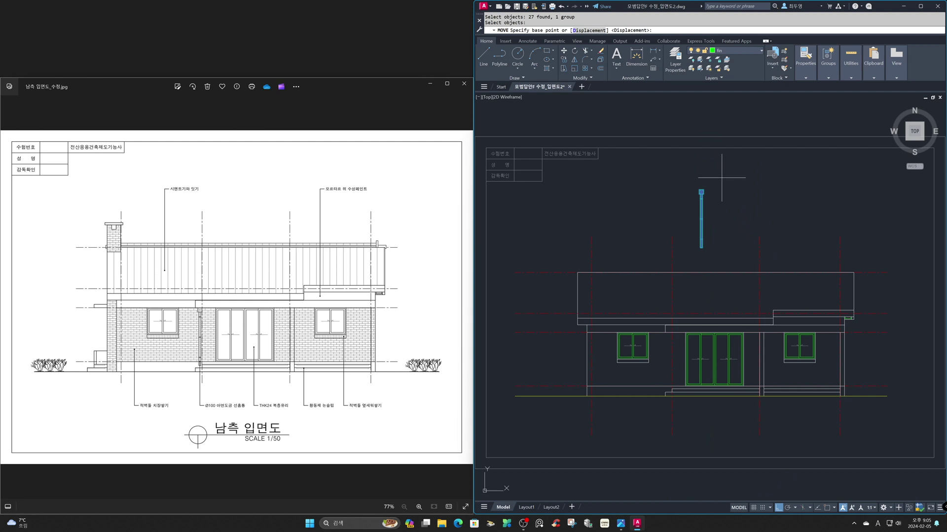
key(F3)
key(F8)
click(700, 190)
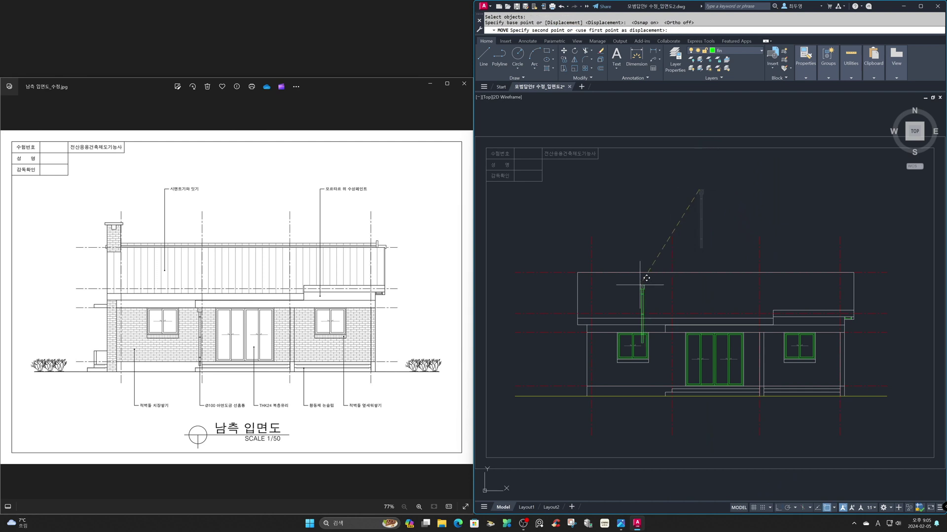
text('z)
key(Return)
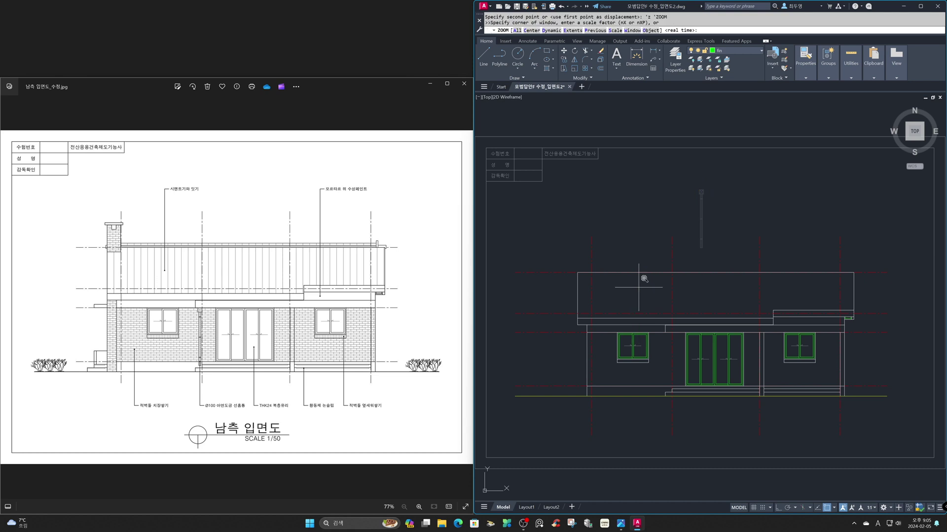
click(651, 320)
click(715, 398)
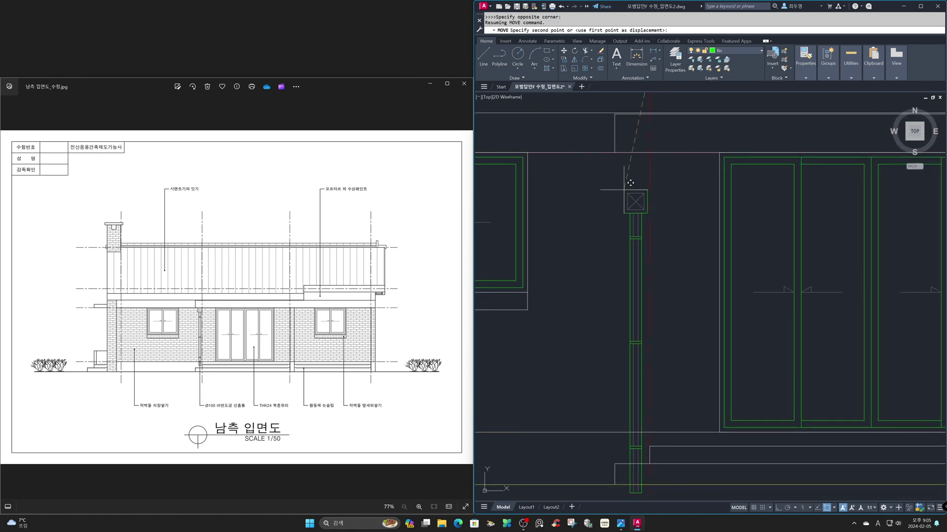
click(614, 154)
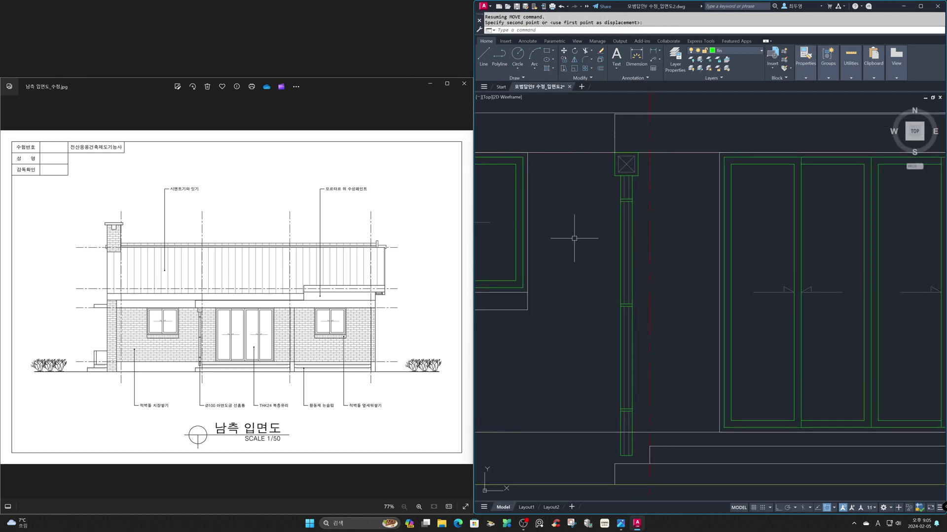
Move the downpipe group 100 horizontally to the right.
key(F3)
key(F8)
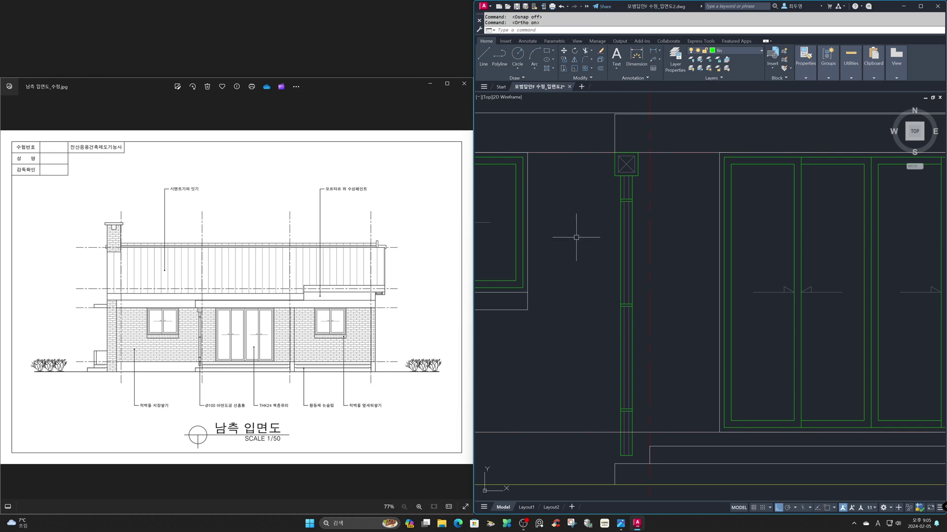
key(Return)
click(627, 251)
key(Return)
click(673, 266)
text(100)
key(Return)
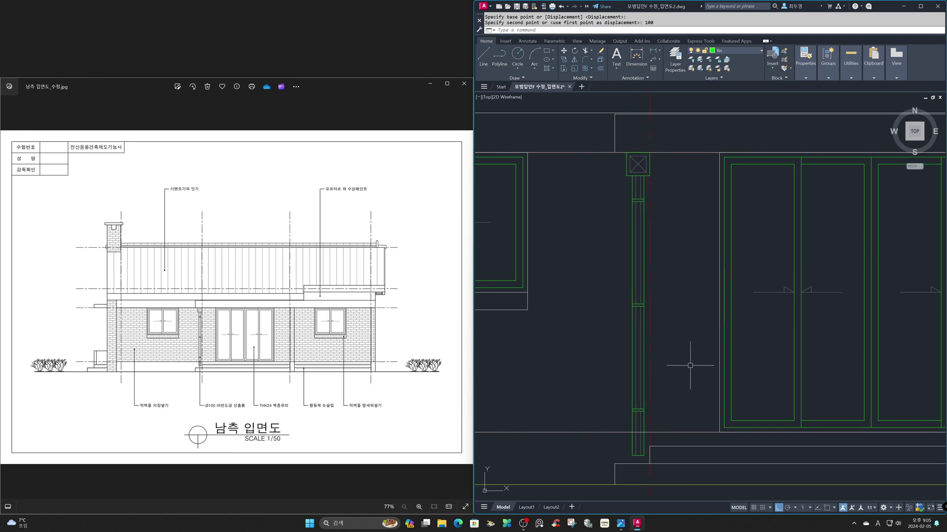
Freeze the cen layer and trim the horizontal wall-base line where it crosses the downpipe.
text(z)
key(Return)
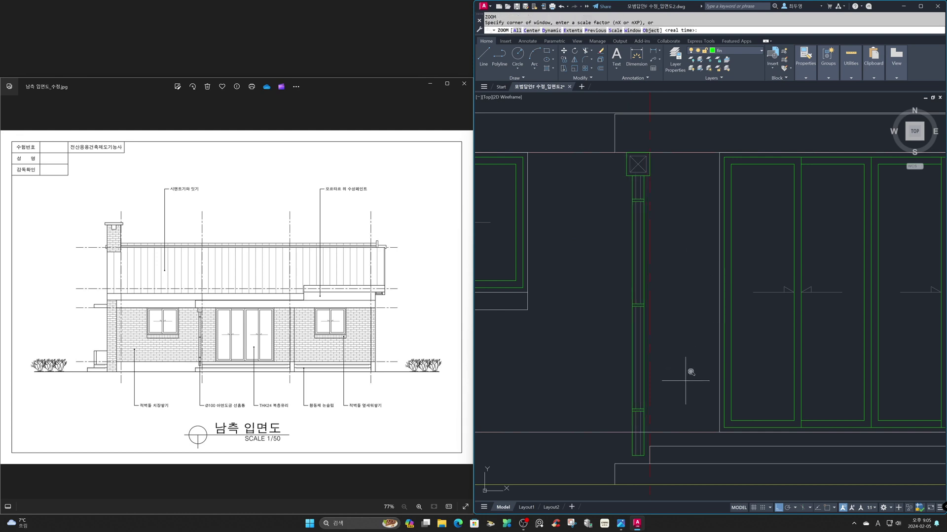
click(597, 401)
click(695, 495)
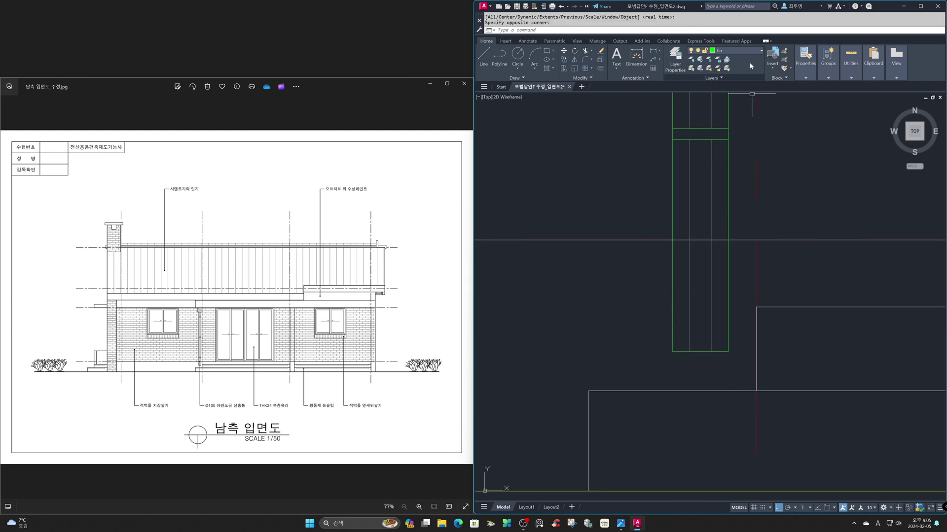
click(745, 50)
click(699, 69)
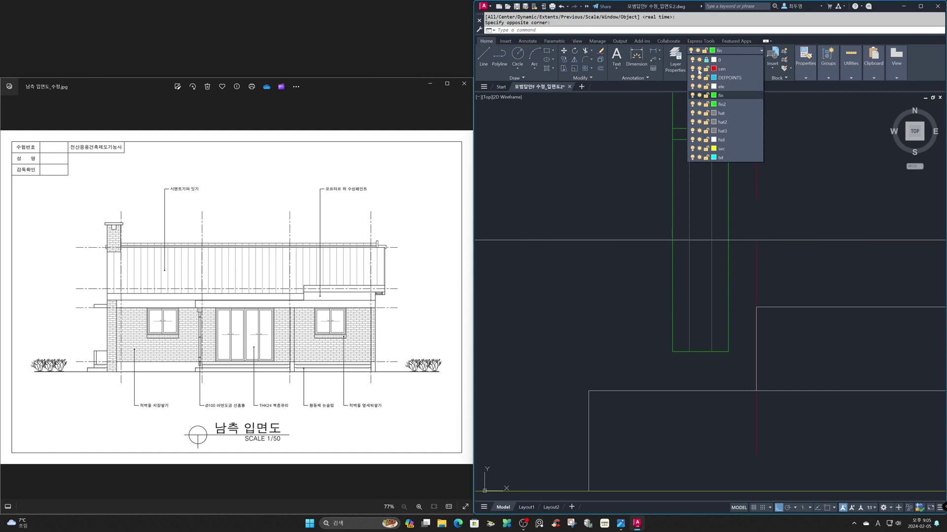
text(tr)
key(Return)
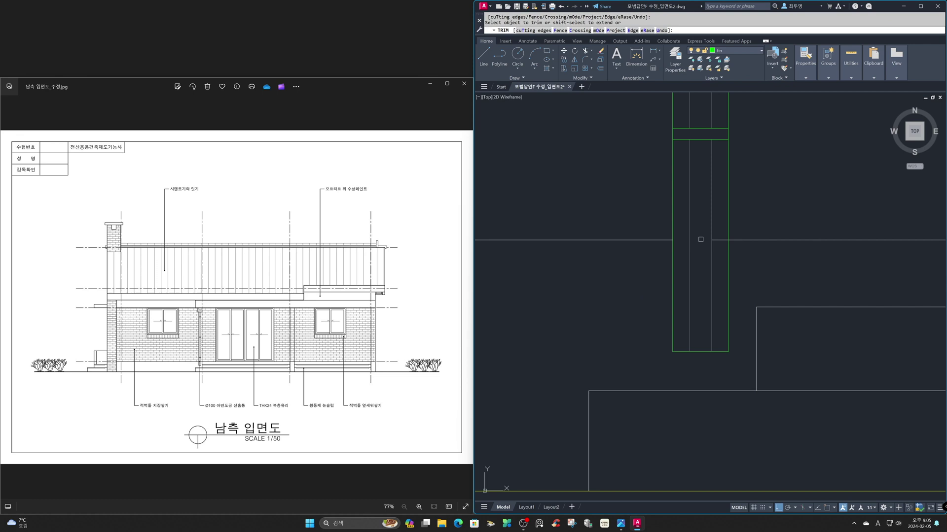
key(Escape)
Offset the top line of the lower step 100 upward as a guide for the pipe's end.
text(o)
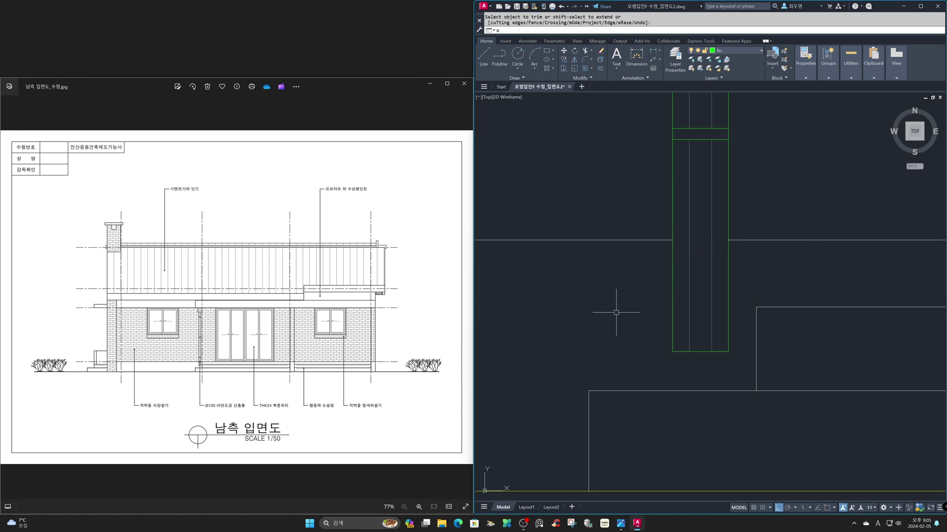
key(Return)
text(100)
key(Return)
click(631, 391)
click(636, 375)
Stretch the downpipe's lower end up to the guide line and erase the guide.
text(s)
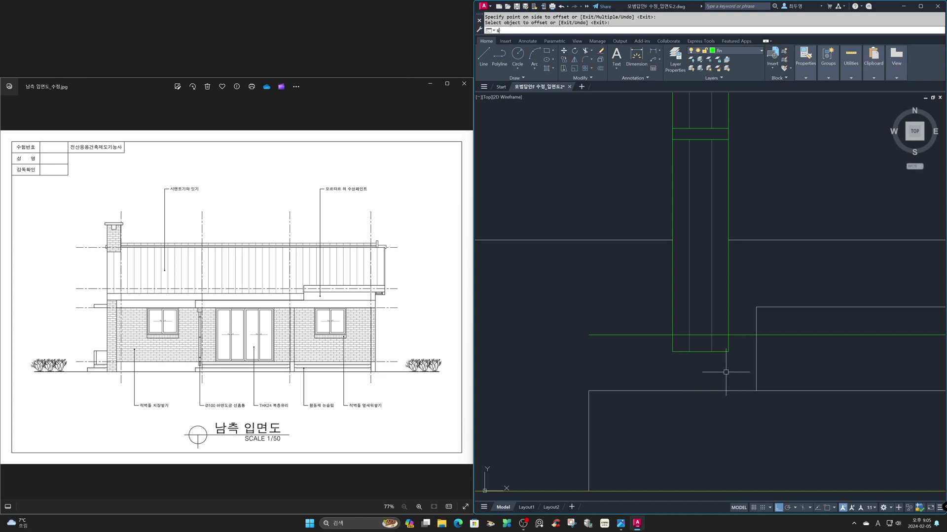
key(Return)
click(746, 364)
click(668, 348)
key(Return)
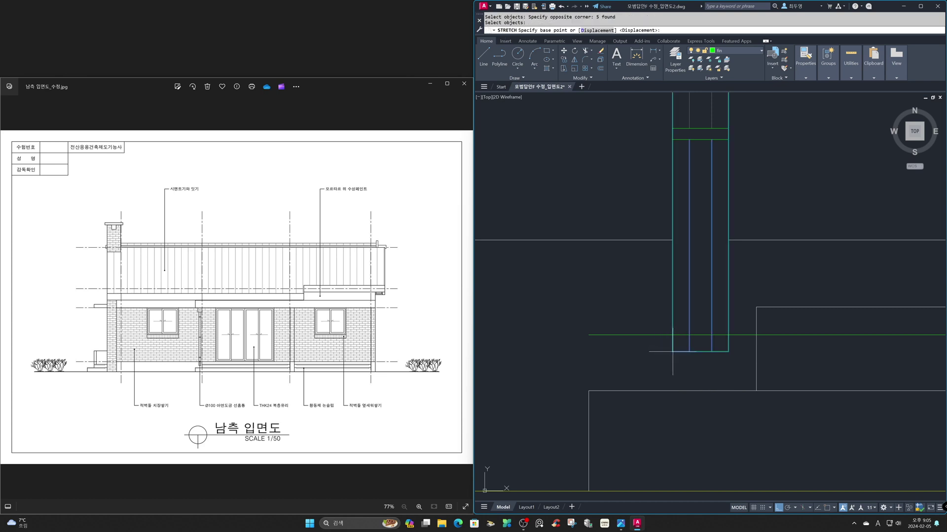
key(F3)
click(670, 351)
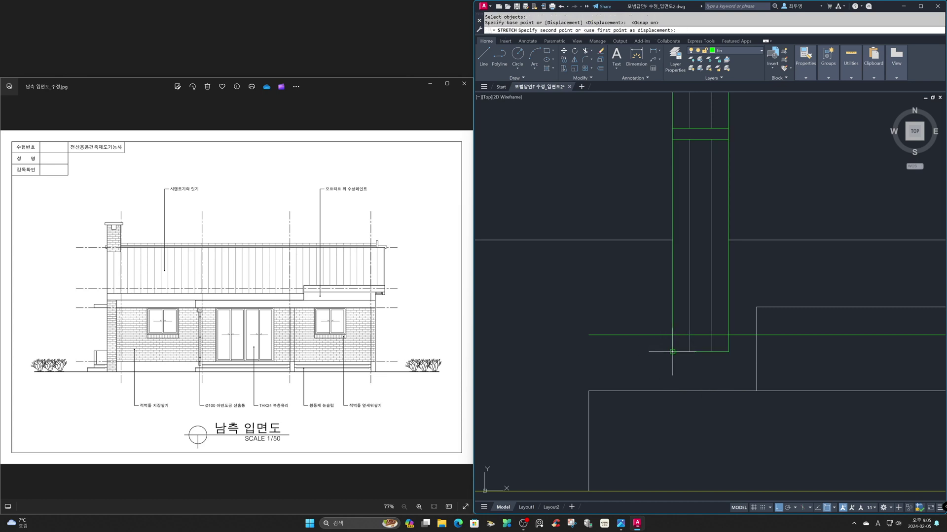
click(672, 336)
text(e)
key(Return)
click(639, 335)
key(Return)
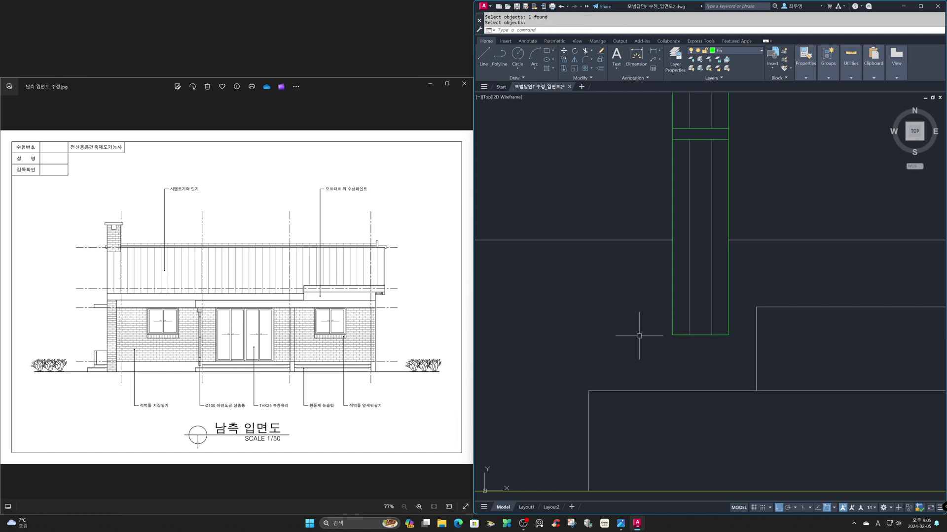
Draw a vertical line upward from the roof's upper-left corner.
text(z)
key(Return)
text(p)
key(Return)
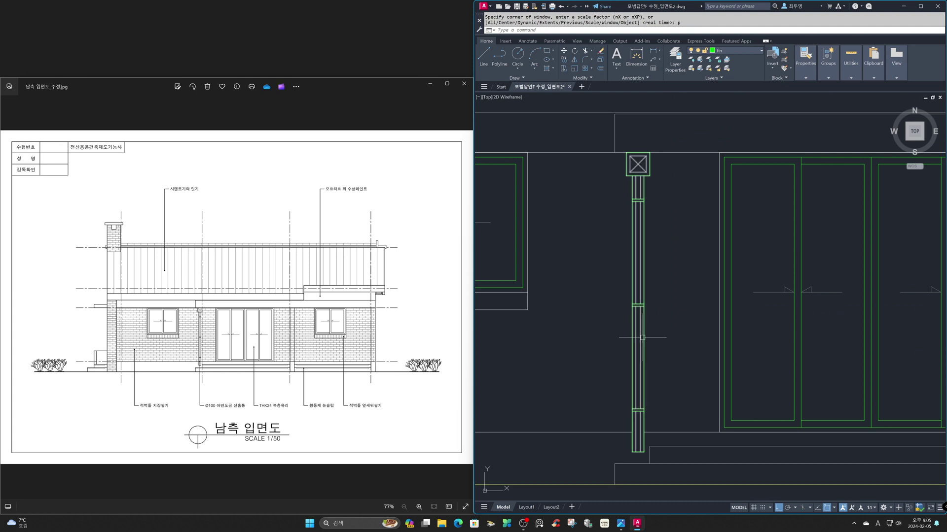
key(Return)
key(Return)
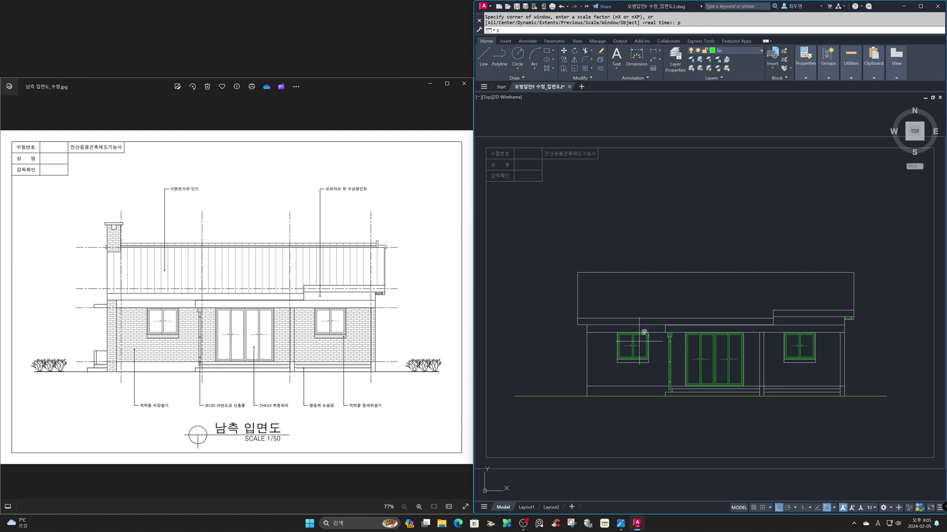
key(Return)
click(546, 235)
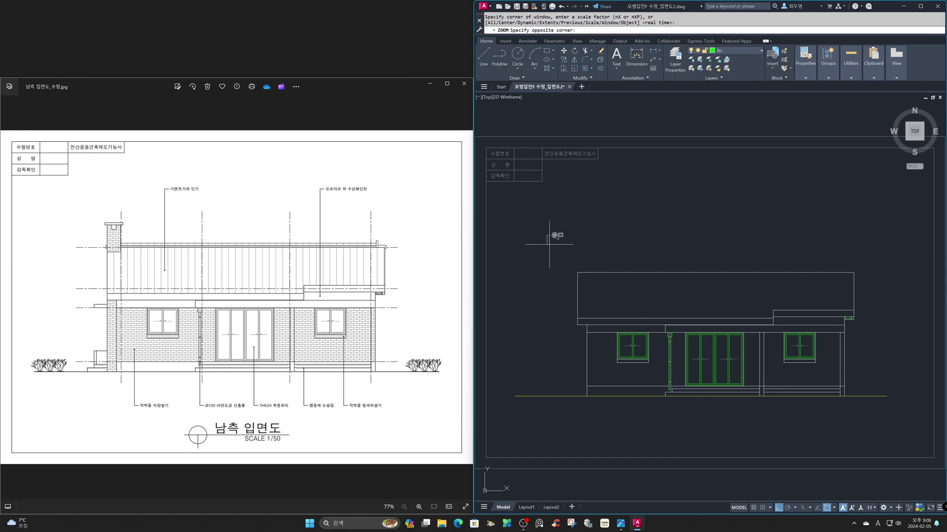
click(614, 289)
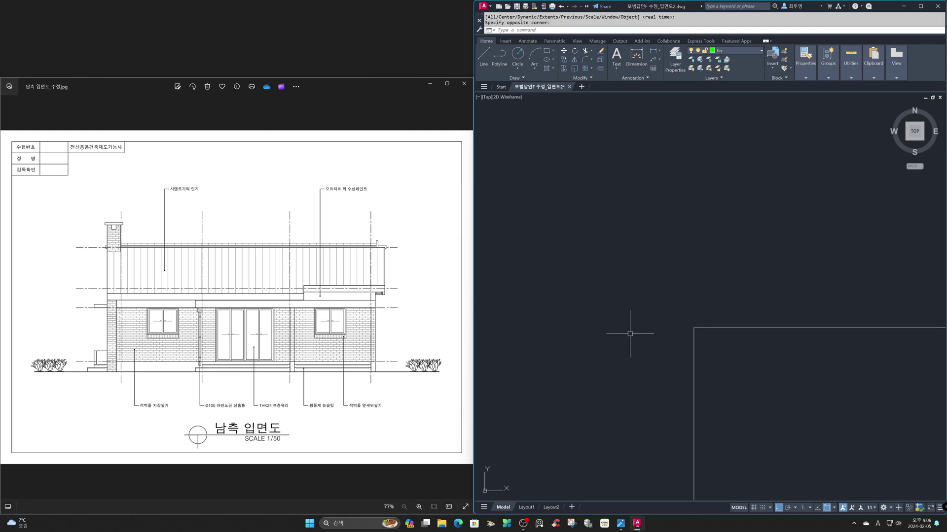
text(l)
key(Return)
click(692, 329)
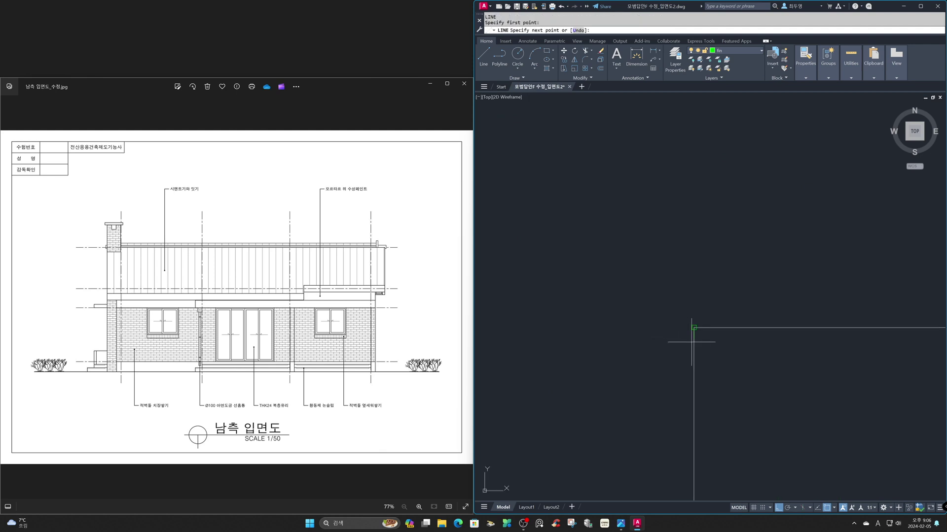
click(693, 243)
Offset the new vertical line 300 to the right and the roof's top line 300 upward.
text(o)
key(Return)
click(826, 507)
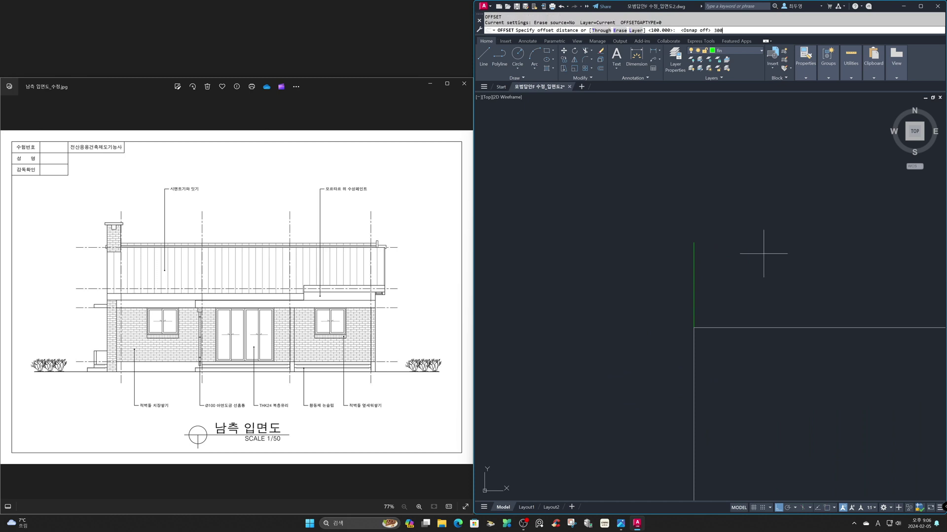
text(300)
key(Return)
click(694, 301)
click(742, 308)
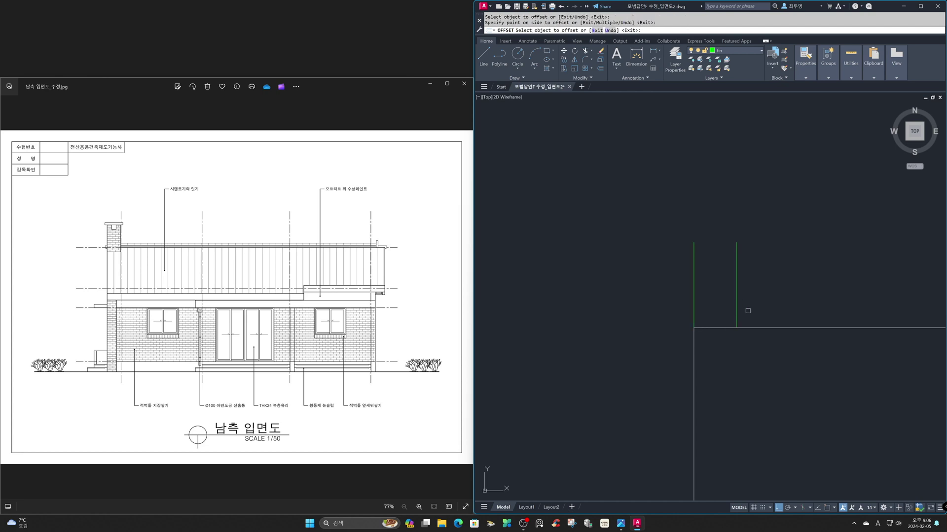
click(755, 327)
click(756, 303)
key(Return)
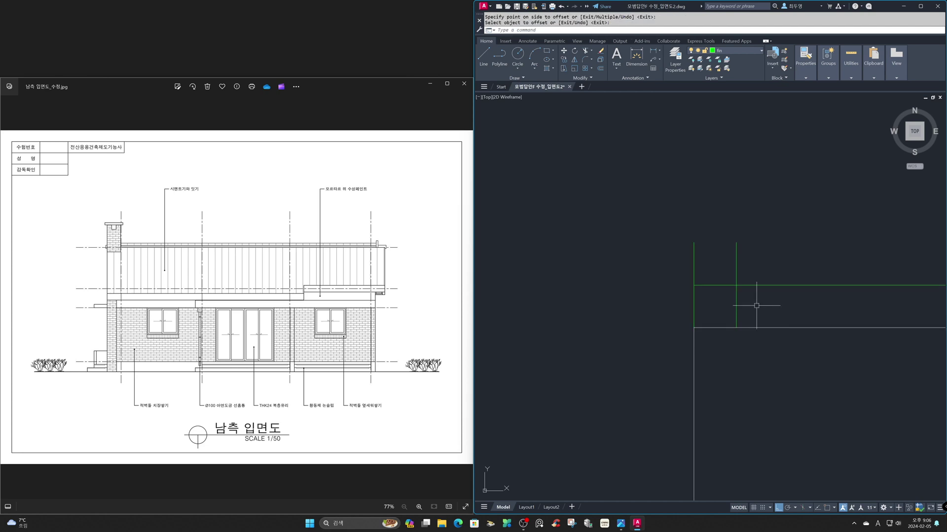
Offset the inner vertical line 80 to the right and erase the original vertical line at the roof corner.
key(Return)
text(80)
key(Return)
click(737, 302)
click(761, 308)
key(Return)
text(e)
key(Return)
click(709, 281)
click(663, 328)
key(Return)
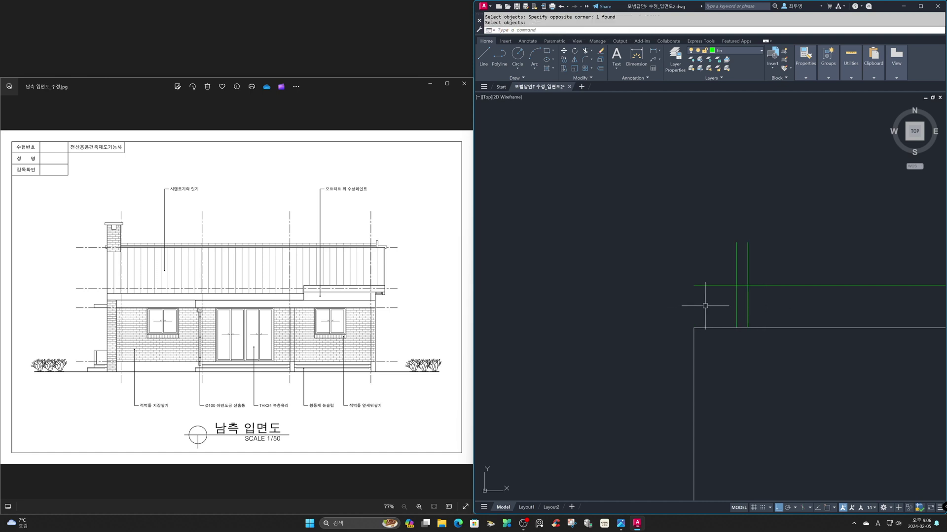
Trim the excess lines to leave a narrow upright 80 wide and 300 high on the roof.
text(tr)
key(Return)
key(Return)
click(720, 304)
click(713, 272)
click(714, 263)
click(769, 275)
click(795, 273)
click(779, 277)
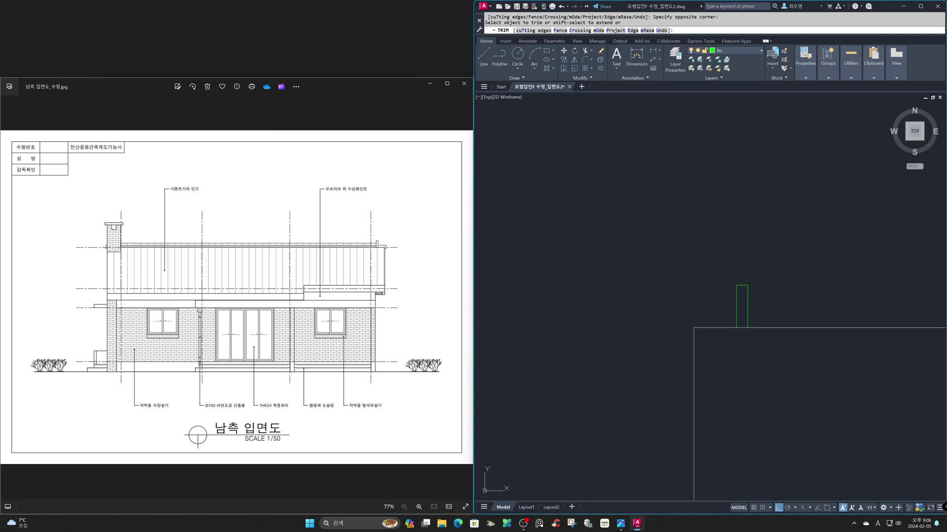
key(Return)
Offset the roof's top line 100 upward.
text(o)
key(Return)
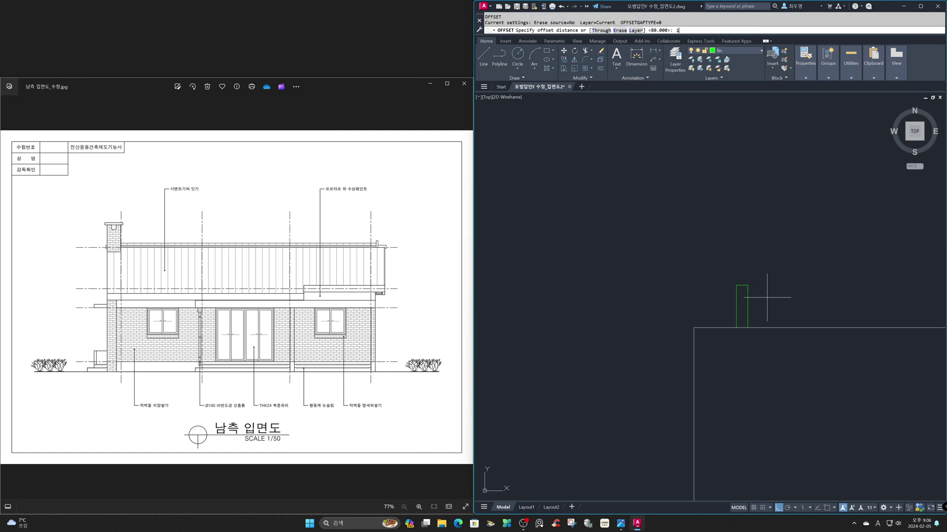
text(100)
key(Return)
click(764, 328)
click(764, 322)
key(Return)
Offset the roof's left edge 60 outward to the left.
key(Return)
text(6)
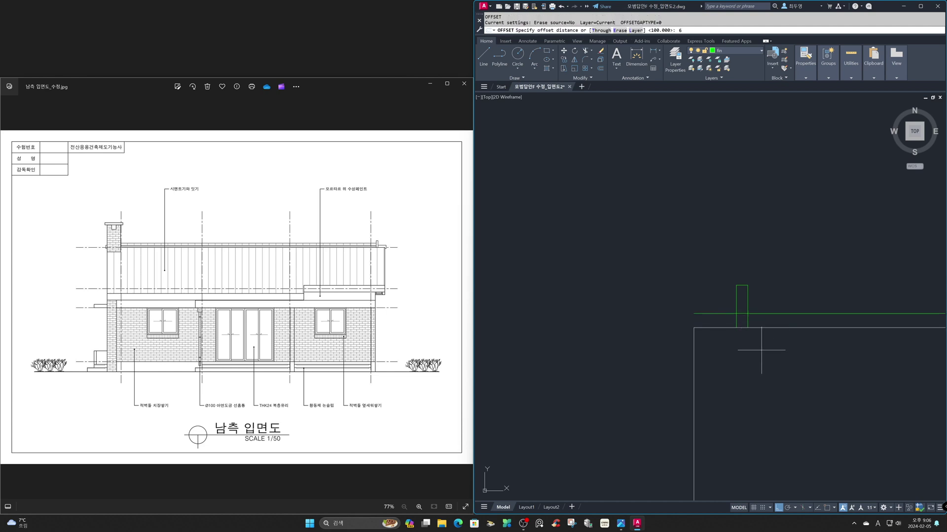
text(0)
key(Return)
click(694, 355)
click(672, 353)
key(Return)
Offset the roof's top line 50 downward.
key(Return)
text(50)
key(Return)
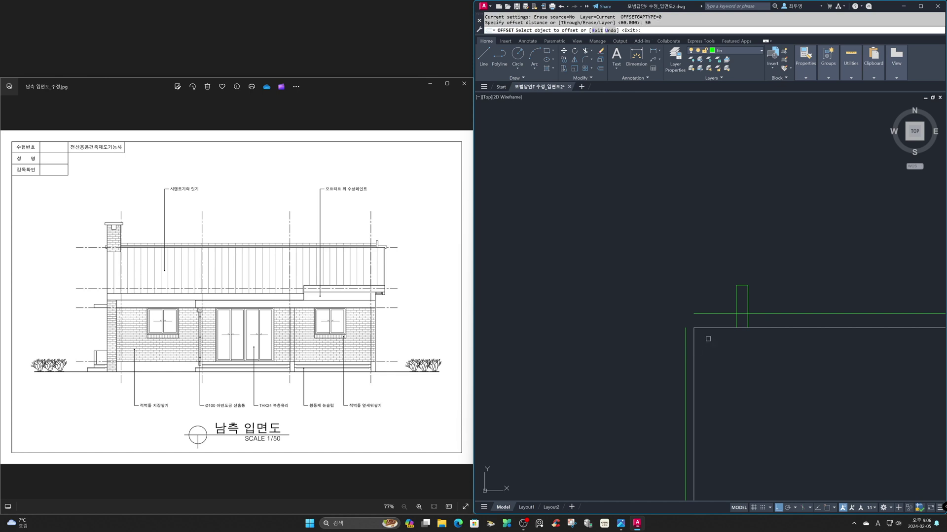
click(709, 328)
click(710, 354)
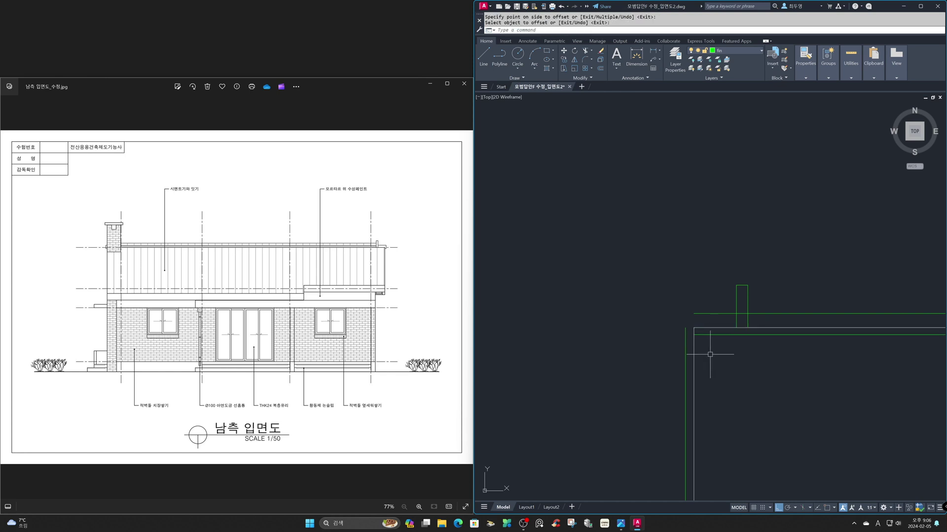
key(Return)
Fillet the outer vertical line with the lower and upper offset lines to form the ridge cap's square left end.
text(f)
key(Return)
key(Return)
click(711, 335)
click(684, 328)
click(685, 330)
click(702, 314)
key(Return)
Trim the ridge cap's upper line back to the upright and its lower line back to the roof's left edge.
text(tr)
key(Return)
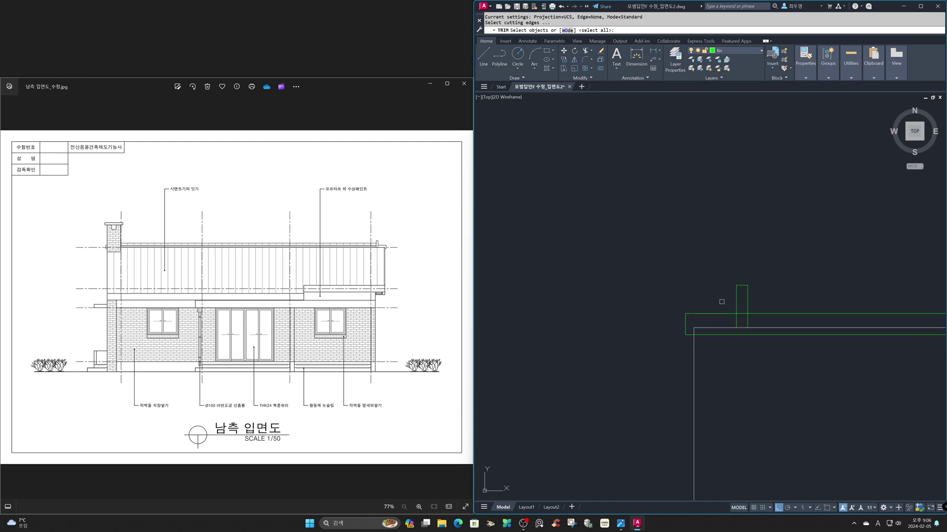
click(694, 350)
key(Return)
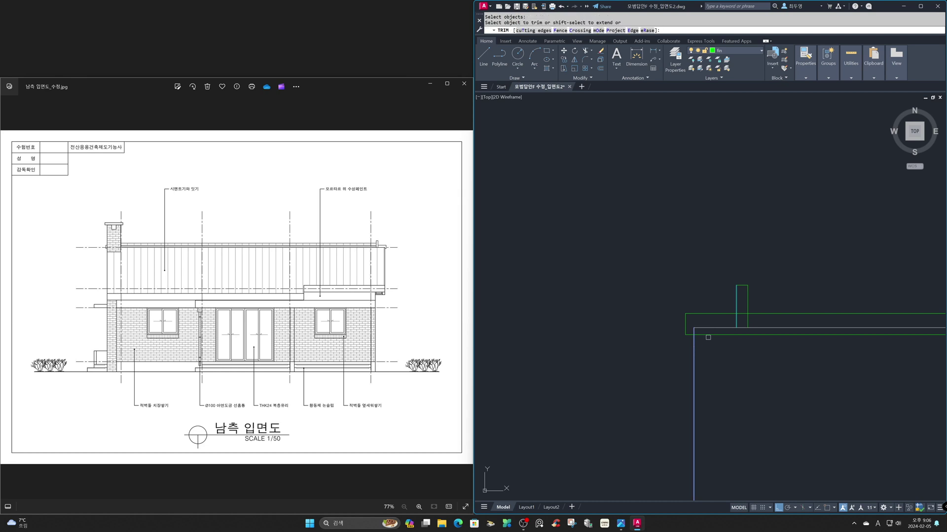
click(757, 314)
key(Return)
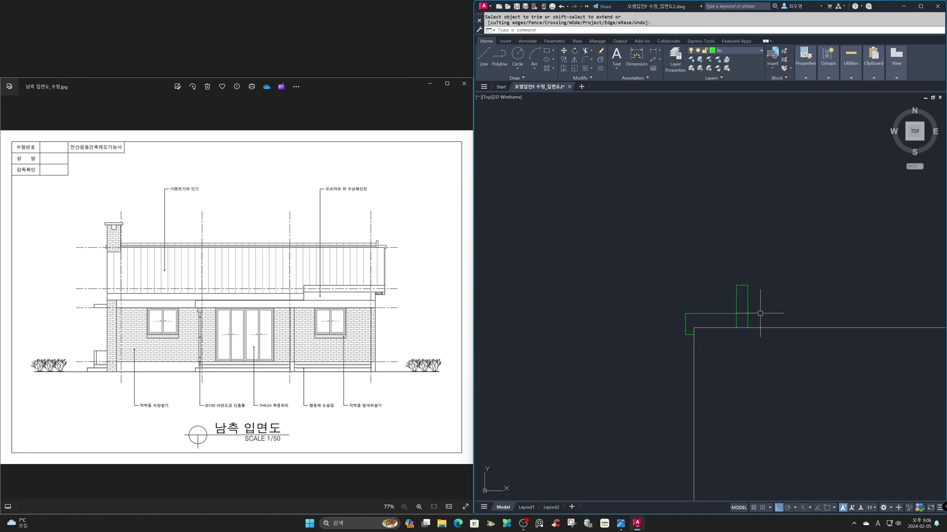
text(z)
key(Return)
text(p)
key(Return)
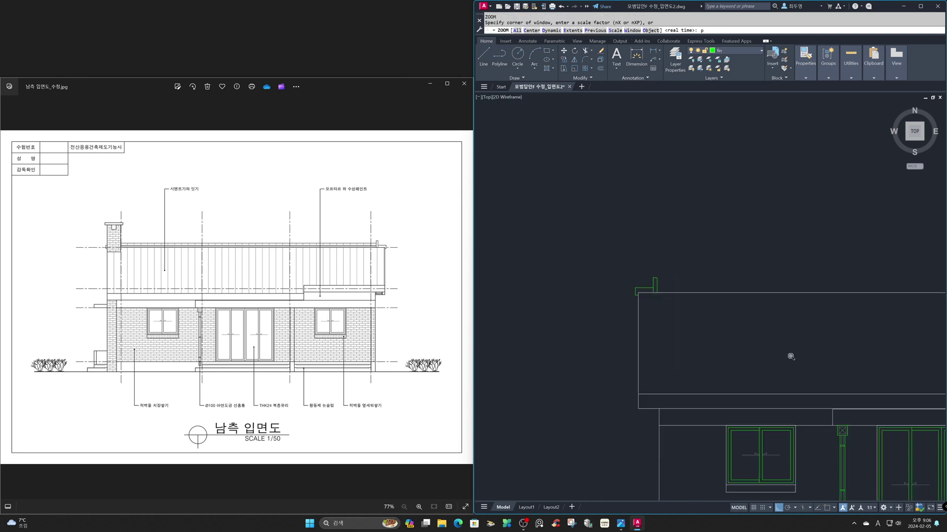
Mirror the ridge cap end and upright to the roof's right end about a vertical axis through the roof's top midpoint, keeping the originals.
text(m)
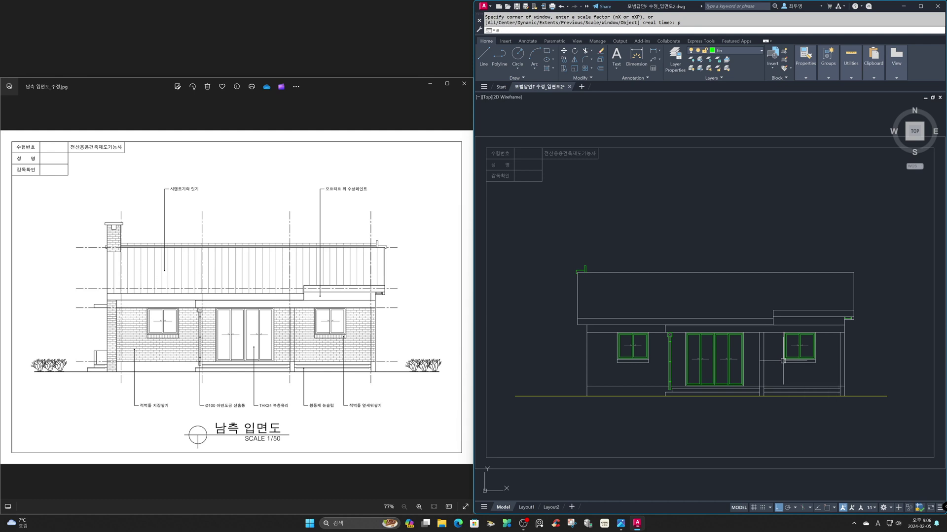
text(i)
key(Return)
click(554, 241)
click(617, 285)
key(Return)
click(714, 272)
click(692, 213)
key(Return)
Offset the roof's top line 90 upward.
text(z)
key(Return)
click(571, 257)
click(600, 280)
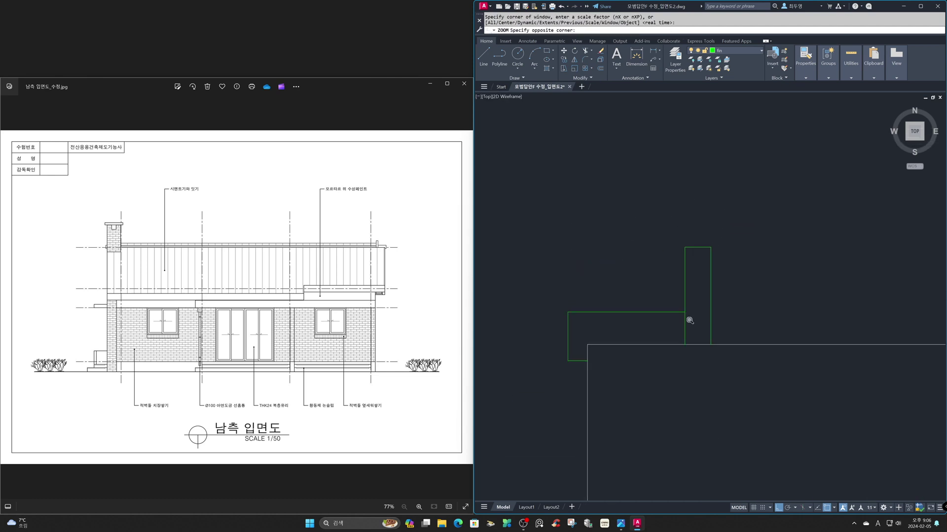
click(690, 321)
text(o)
key(Return)
text(9)
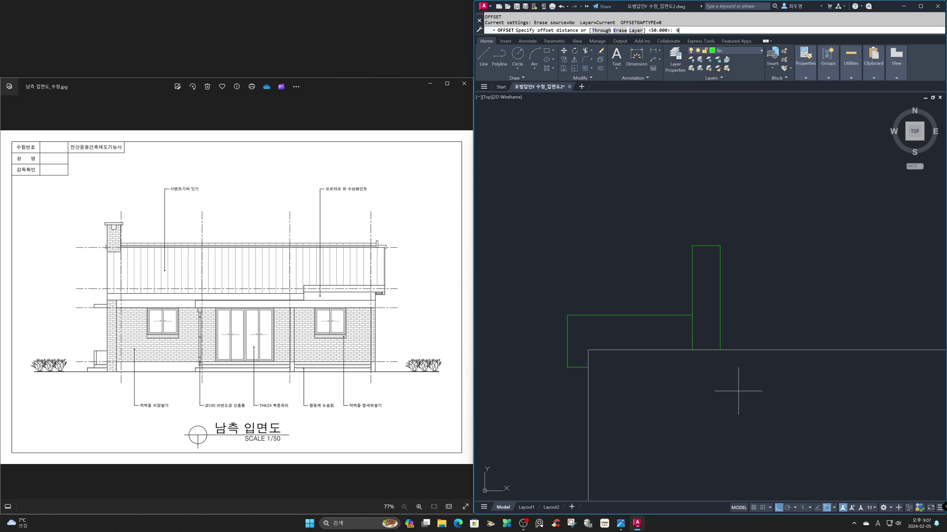
text(0)
key(Return)
click(762, 348)
click(757, 310)
key(Return)
Offset the new ridge line 100 further upward with object snap turned off.
key(Return)
key(Return)
key(F3)
key(Return)
key(Return)
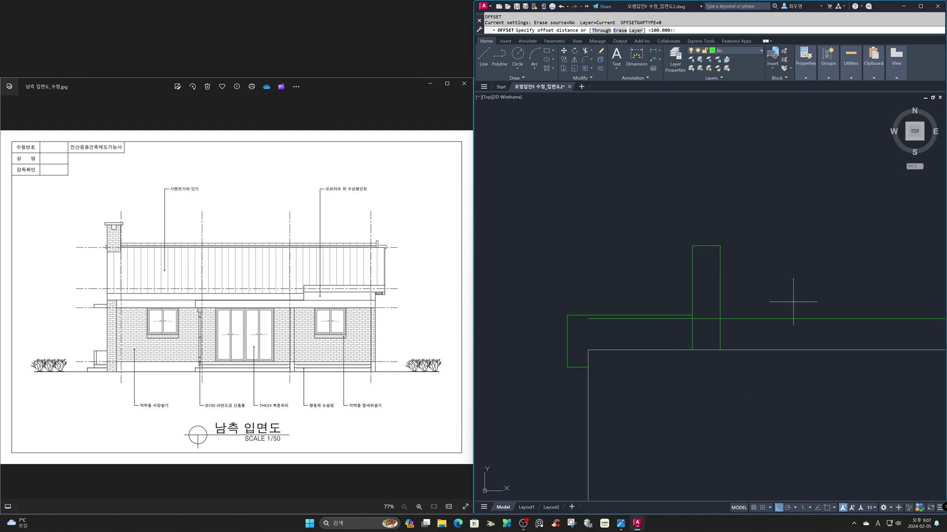
key(Return)
click(794, 320)
click(792, 301)
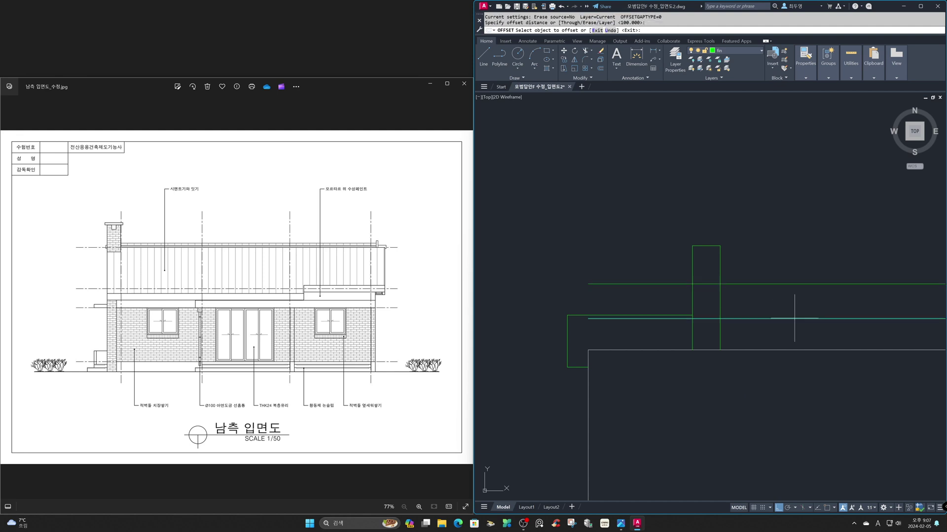
Trim the two ridge lines back to the inner edge of the left upright.
text(tr)
key(Return)
click(720, 305)
key(Return)
click(711, 326)
click(708, 264)
key(Return)
text(z)
key(Return)
text(e)
key(Return)
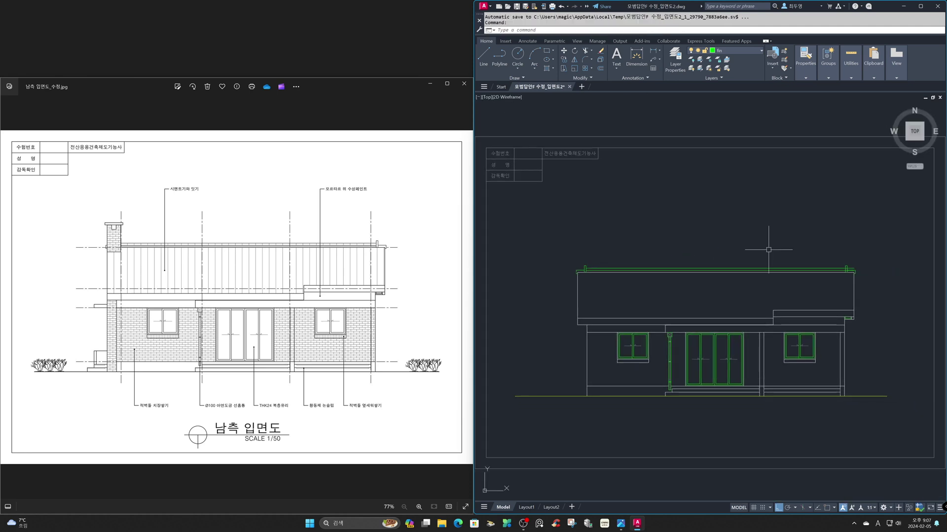
Trim the two ridge lines back to the inner edge of the right upright.
text(z)
key(Return)
click(835, 255)
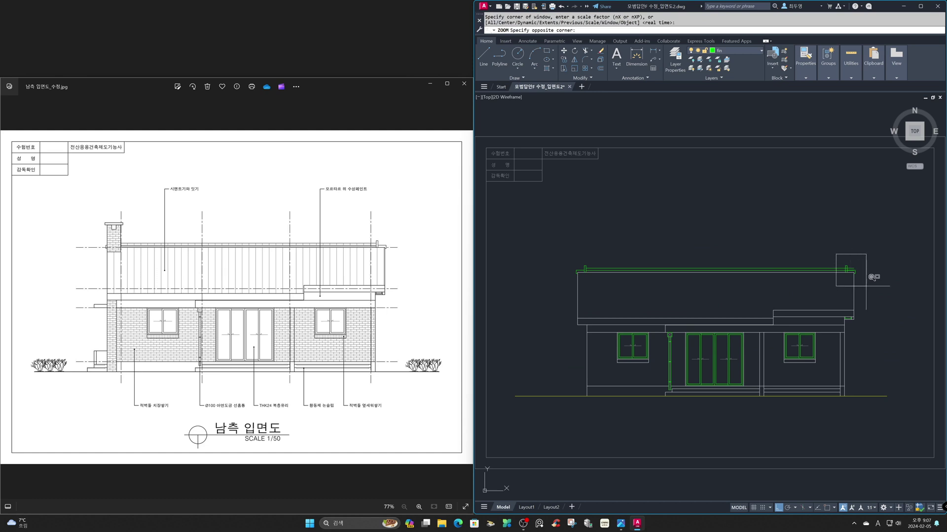
click(866, 287)
text(tr)
key(space)
key(Return)
click(649, 267)
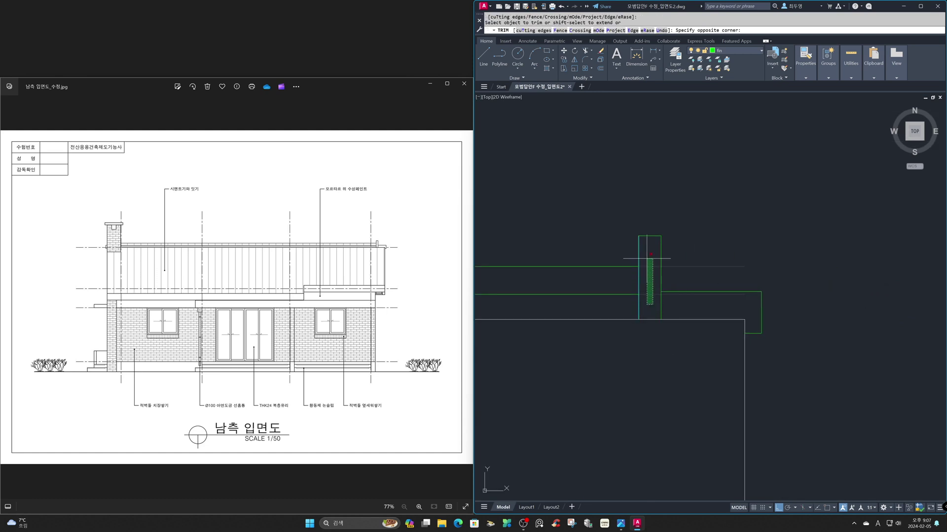
click(650, 295)
key(Return)
text(z)
key(space)
text(p)
key(space)
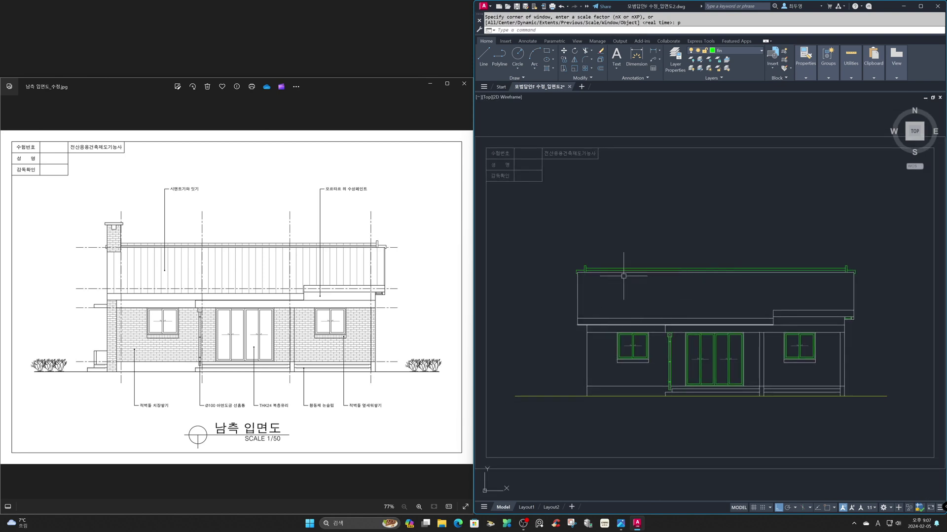
Make ele the current layer and extend the roof's left edge down to the ground line.
click(744, 51)
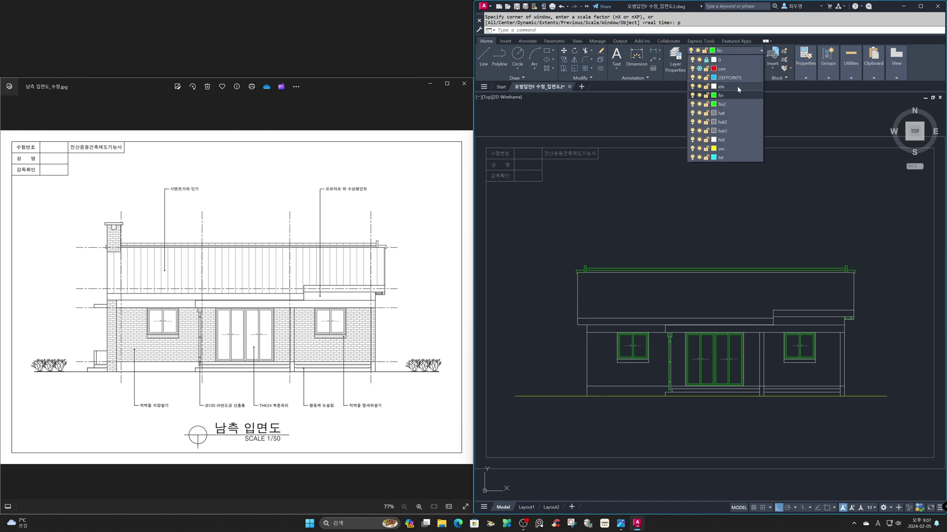
click(738, 86)
text(ex)
key(Return)
key(Return)
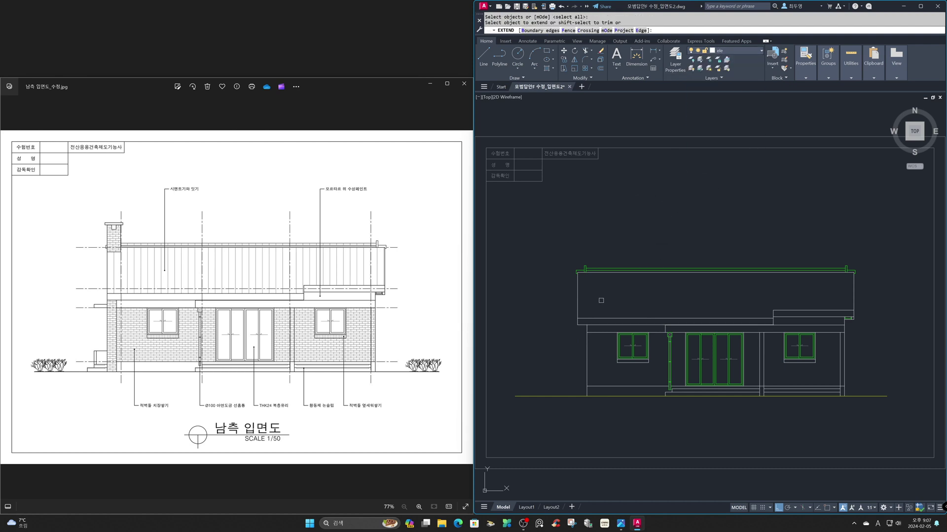
click(577, 314)
key(Return)
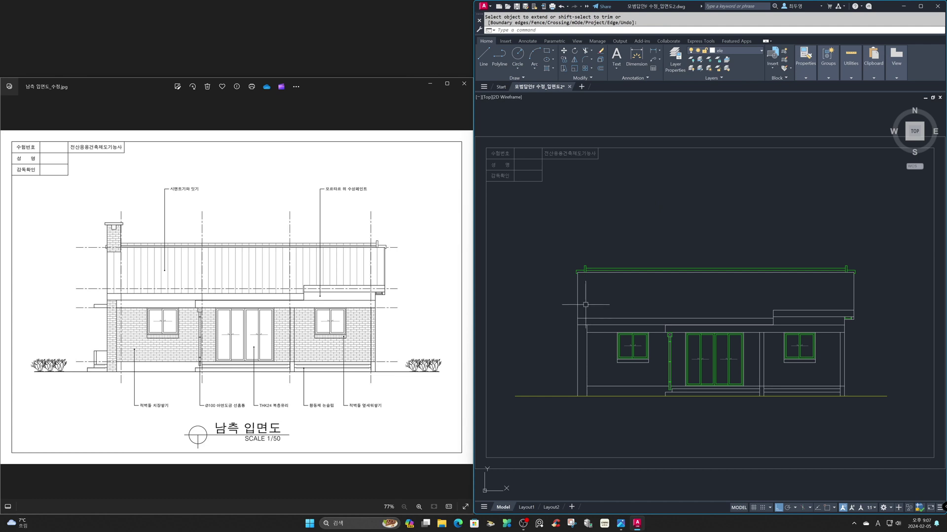
Thaw the cen layer to bring back the centre lines.
click(747, 51)
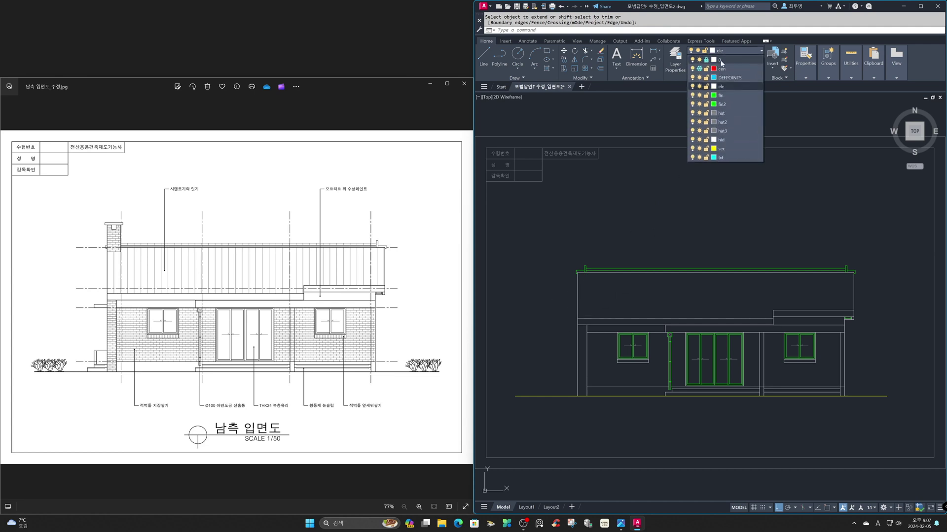
click(698, 67)
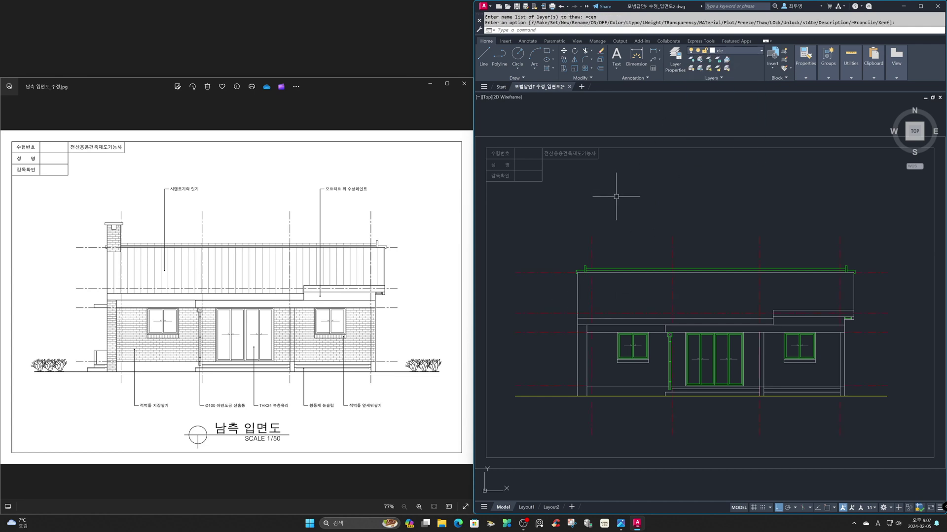
text(z)
key(Return)
text(p)
key(Return)
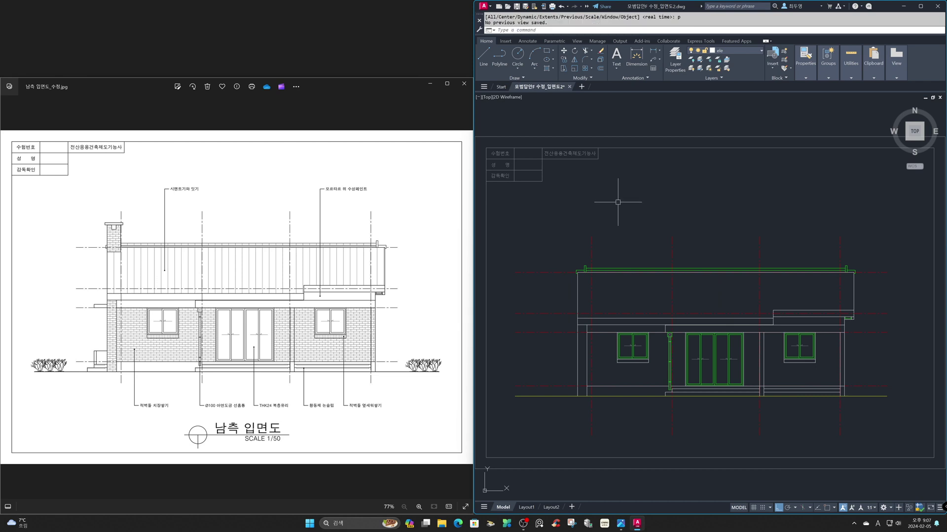
Draw a horizontal construction line through the chimney's lower left end on the roof in the section drawing.
key(Return)
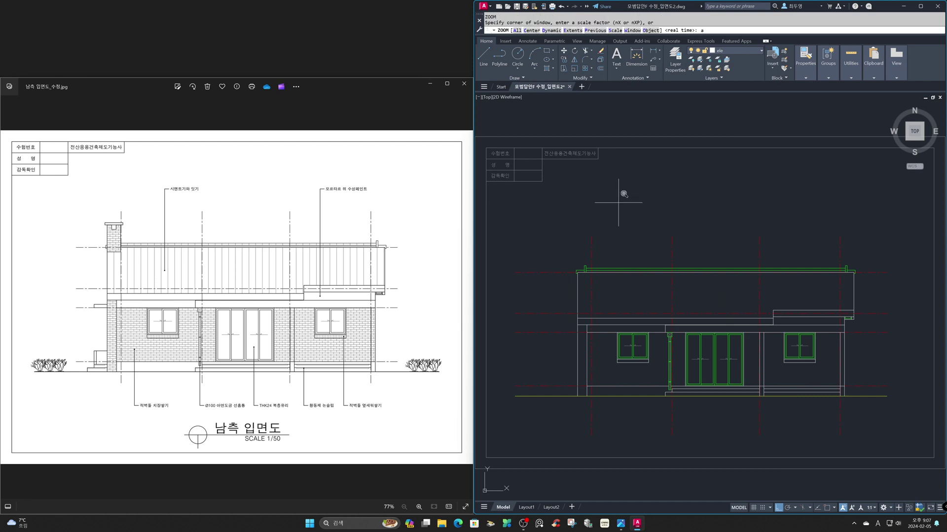
key(Return)
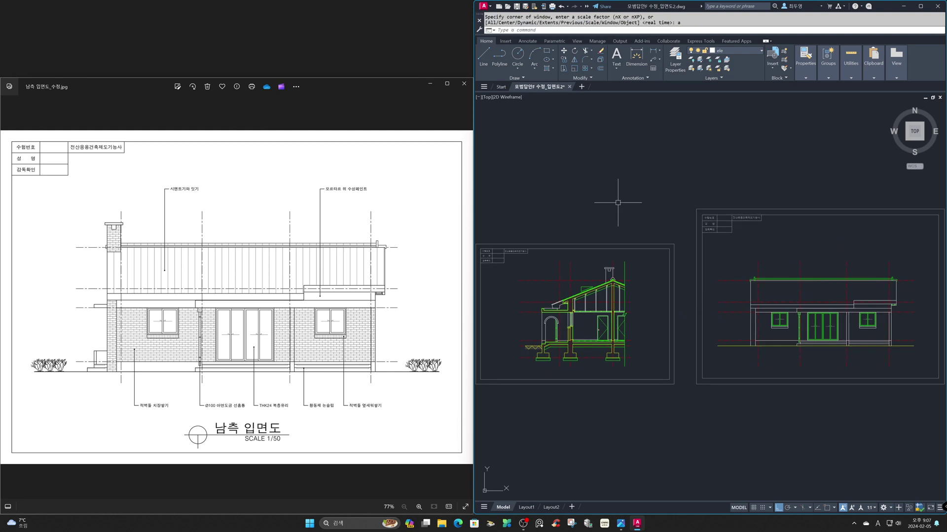
key(Return)
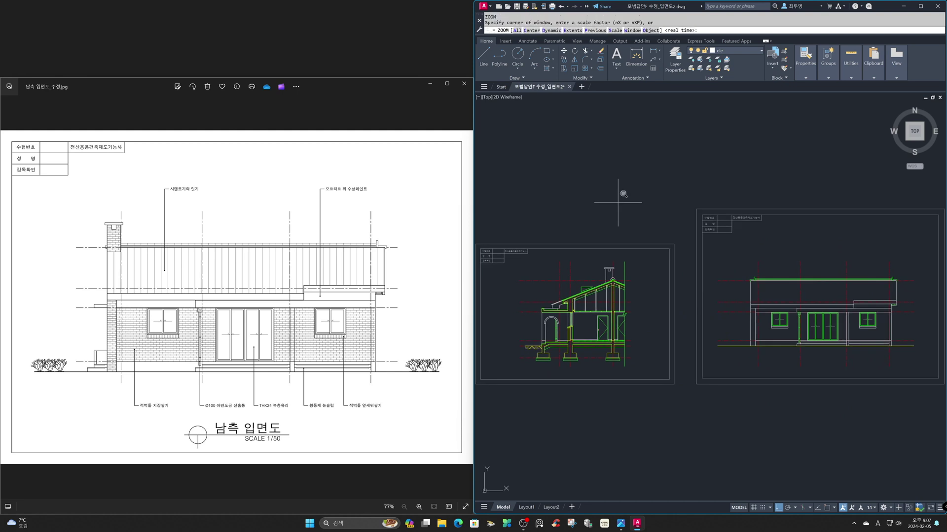
click(589, 251)
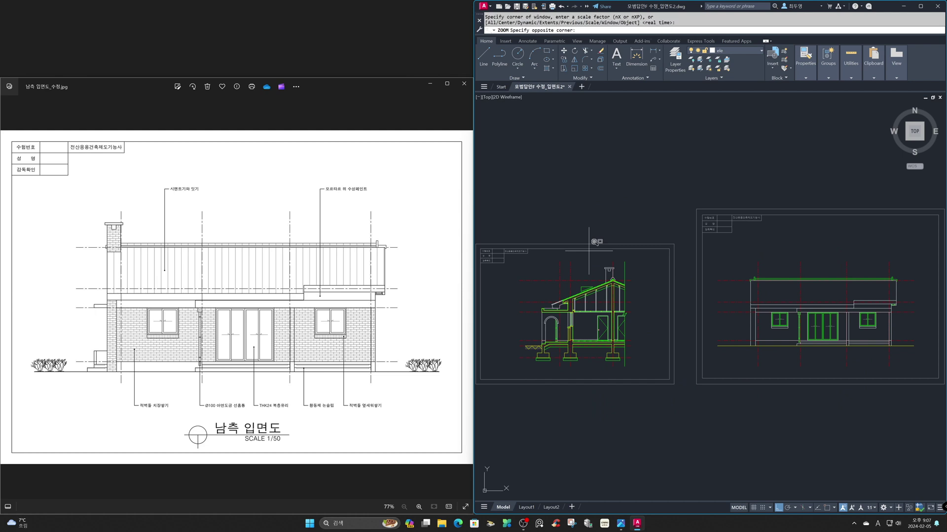
click(634, 296)
click(640, 287)
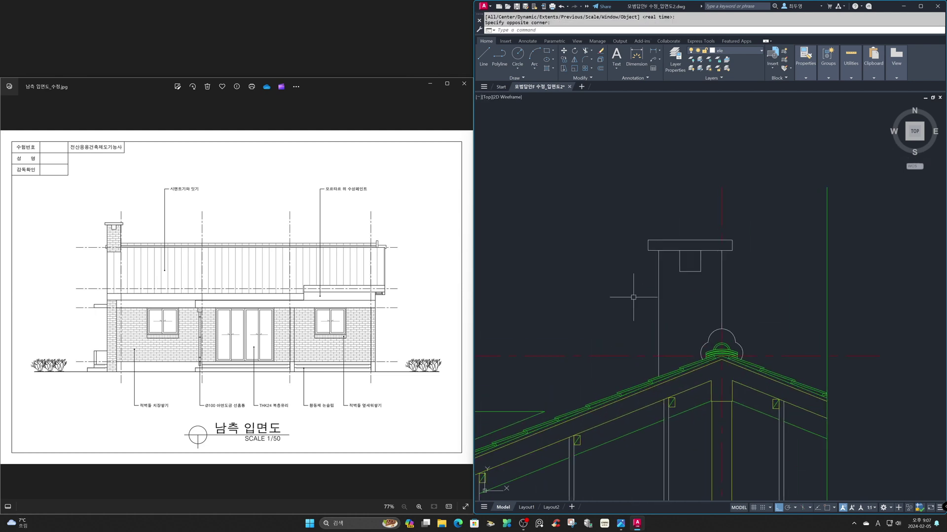
text(xl)
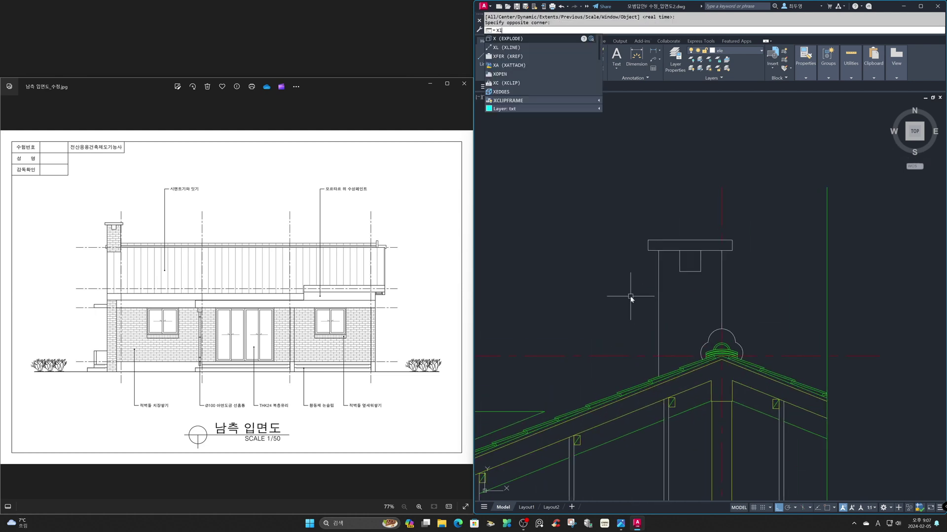
key(Return)
text(h)
key(Return)
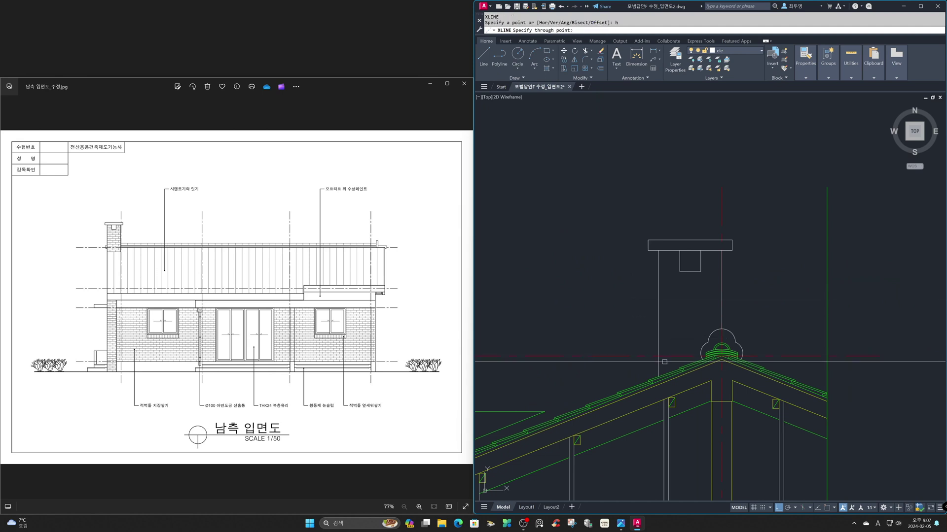
key(F3)
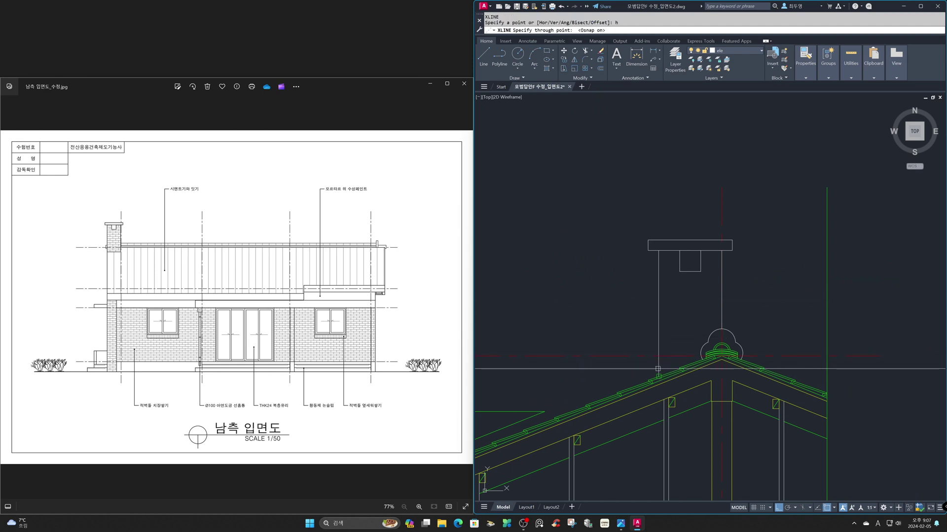
click(658, 375)
key(Return)
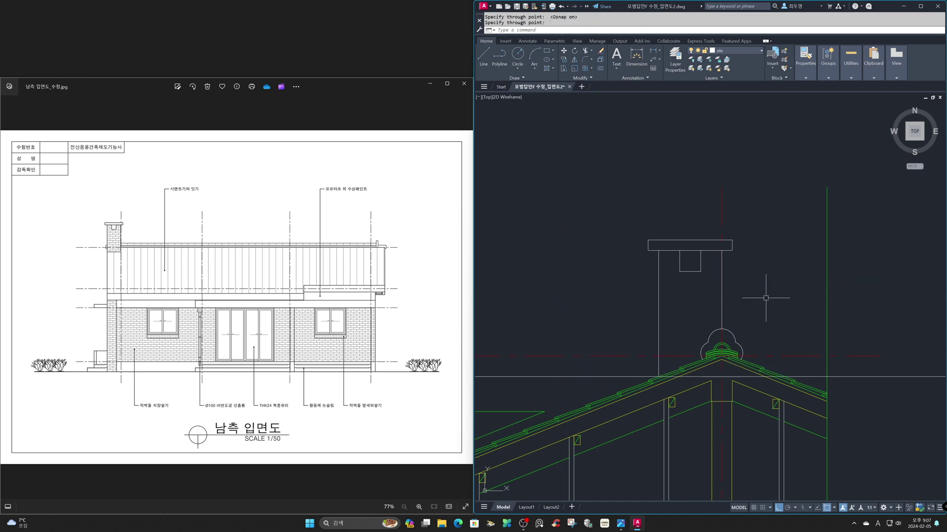
Copy the chimney from the section by its lower left end to where the construction line meets the elevation roof's left edge.
text(cp)
key(Return)
click(625, 222)
click(763, 281)
click(721, 296)
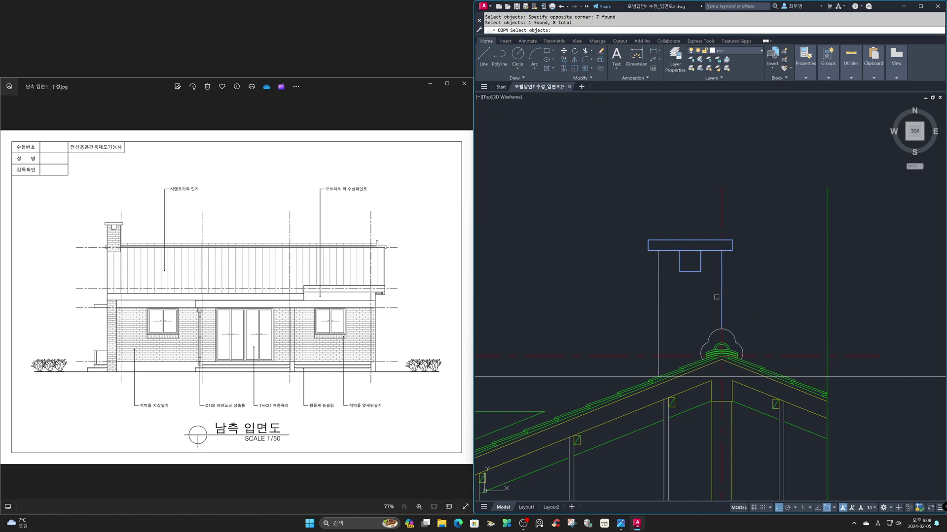
click(661, 300)
key(Return)
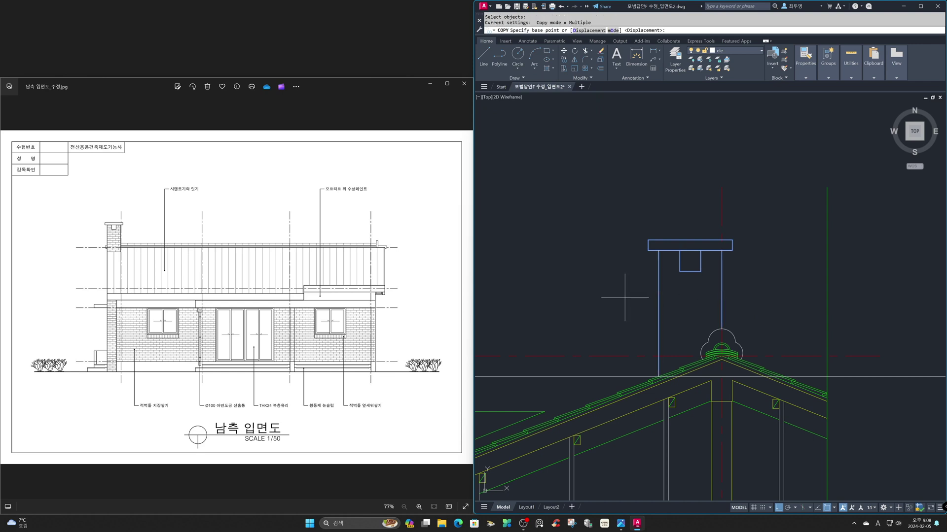
click(658, 377)
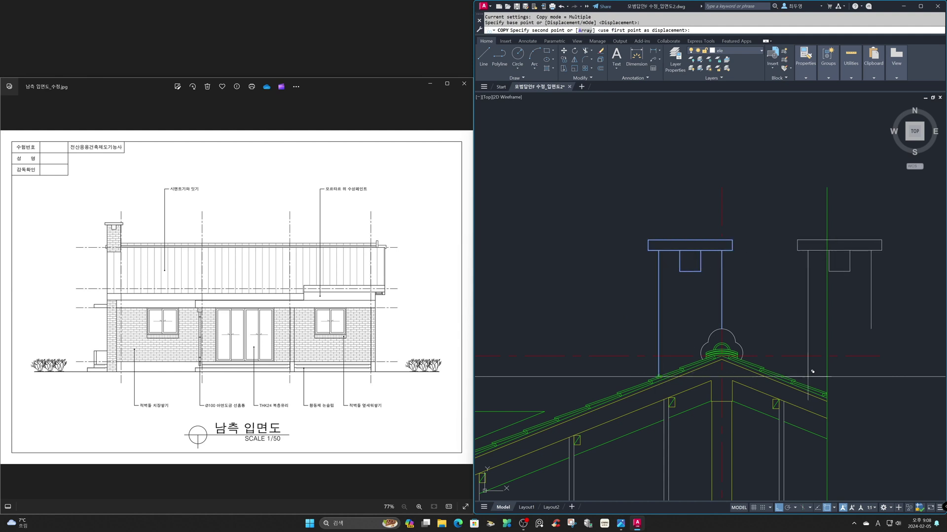
text('z)
key(Return)
text(p)
key(Return)
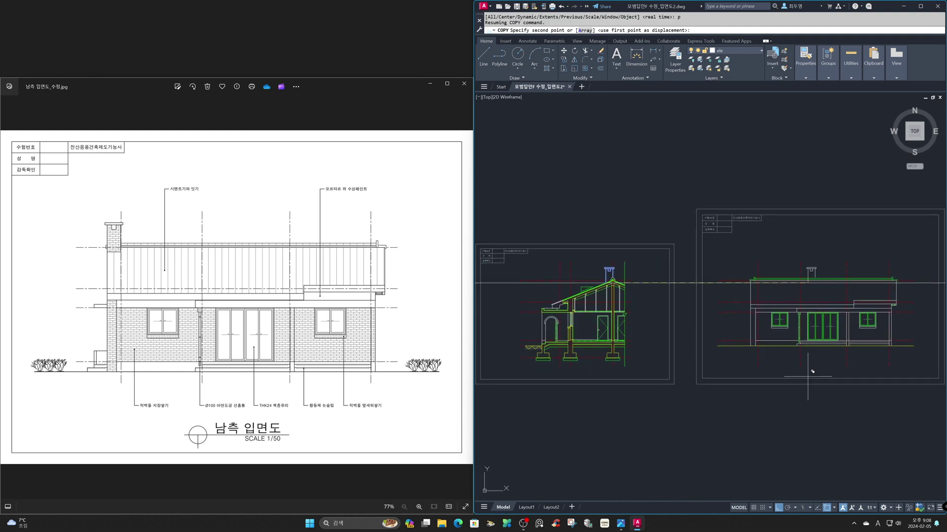
text('z)
key(Return)
text(p)
key(Return)
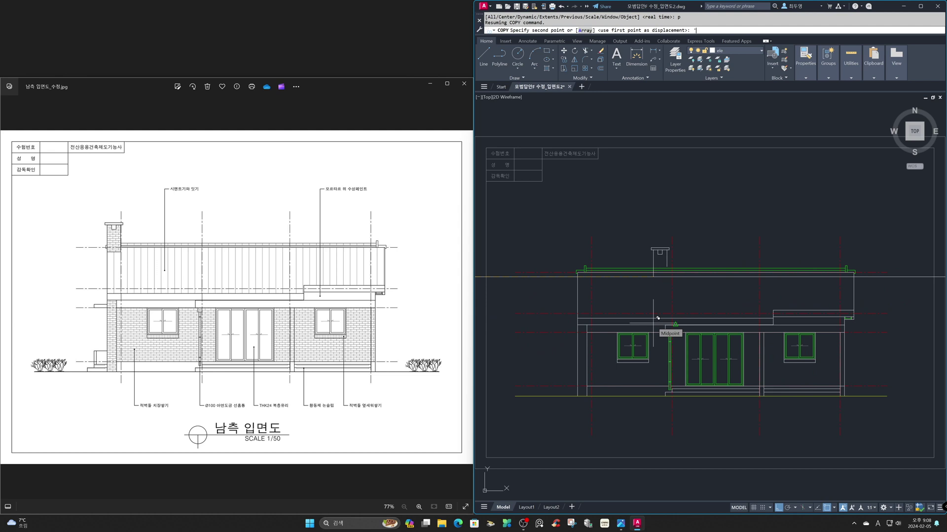
key(Return)
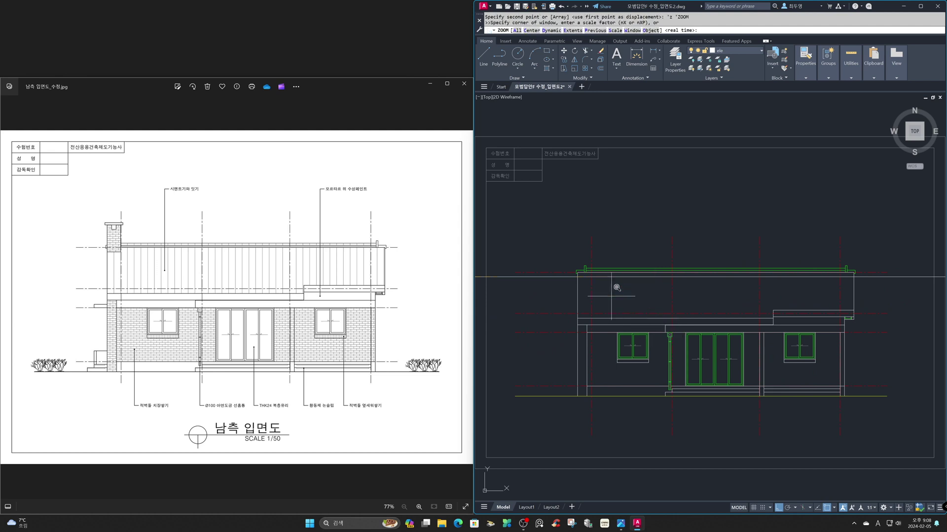
click(545, 236)
click(668, 364)
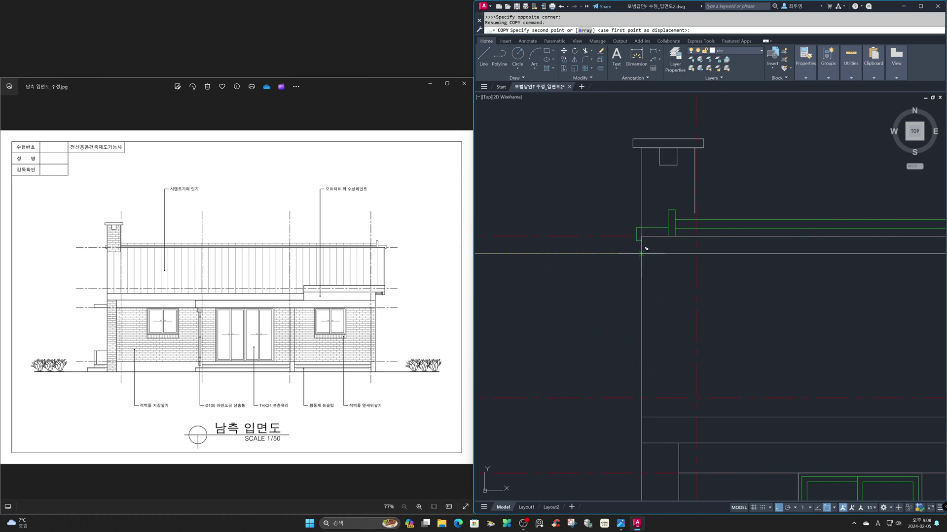
click(642, 253)
key(Return)
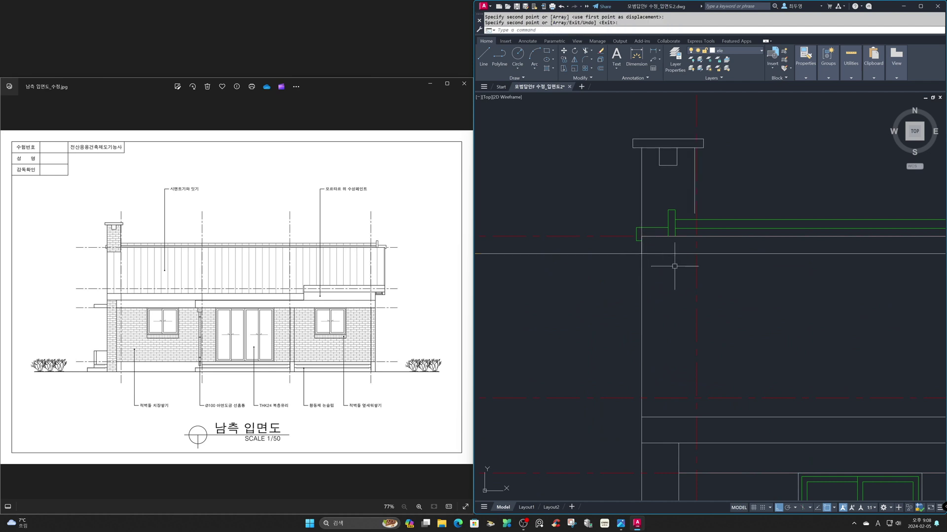
key(Escape)
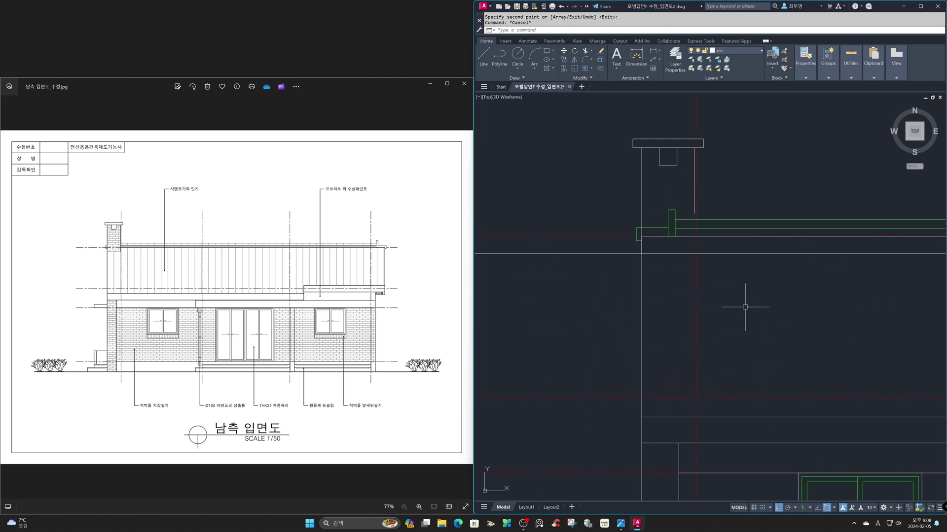
Freeze the cen layer and fillet the construction line with both chimney sides at radius 0 to close the chimney's base.
click(742, 51)
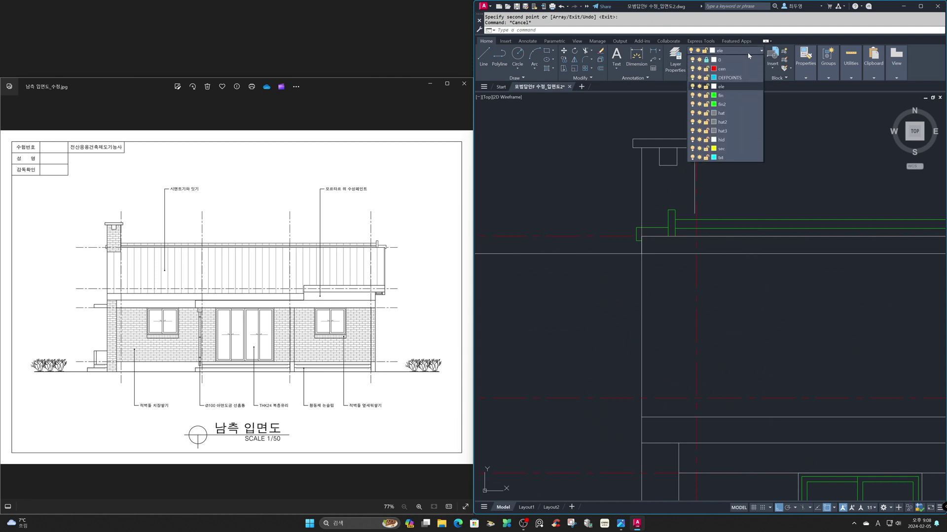
click(699, 69)
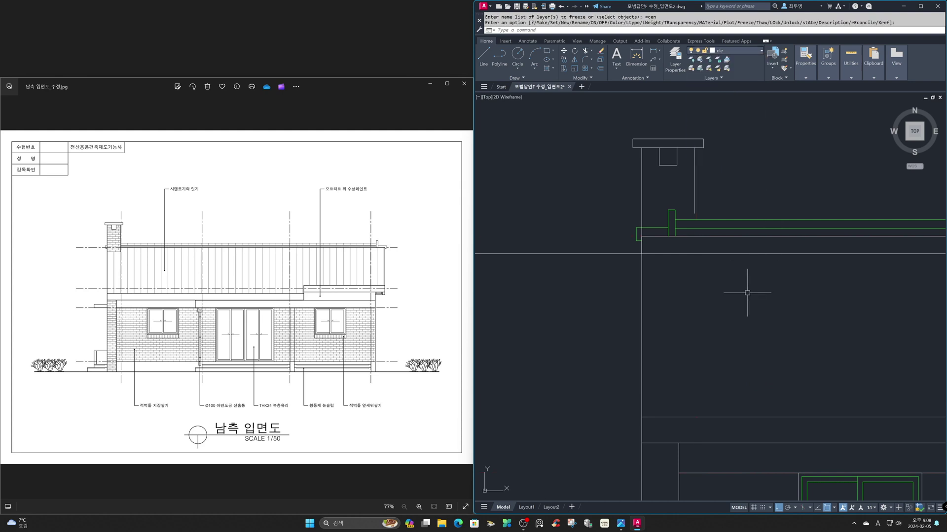
key(Return)
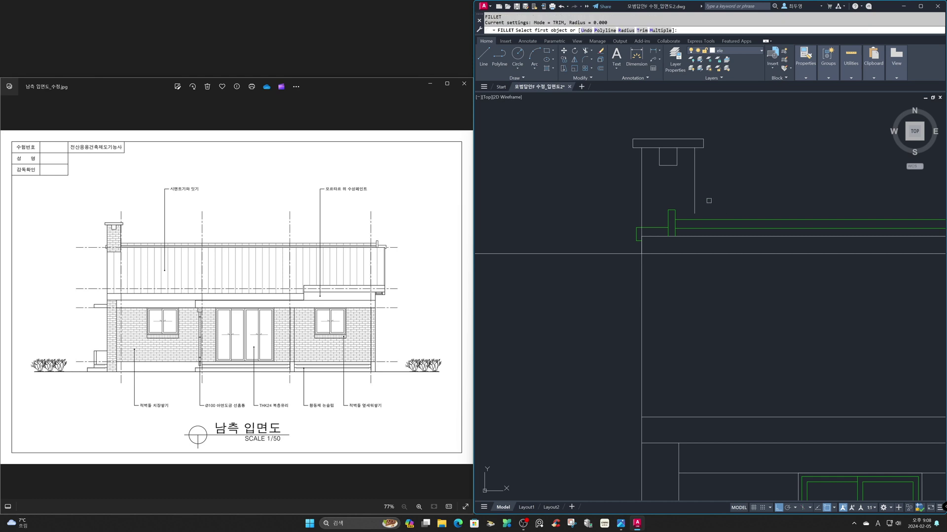
click(695, 196)
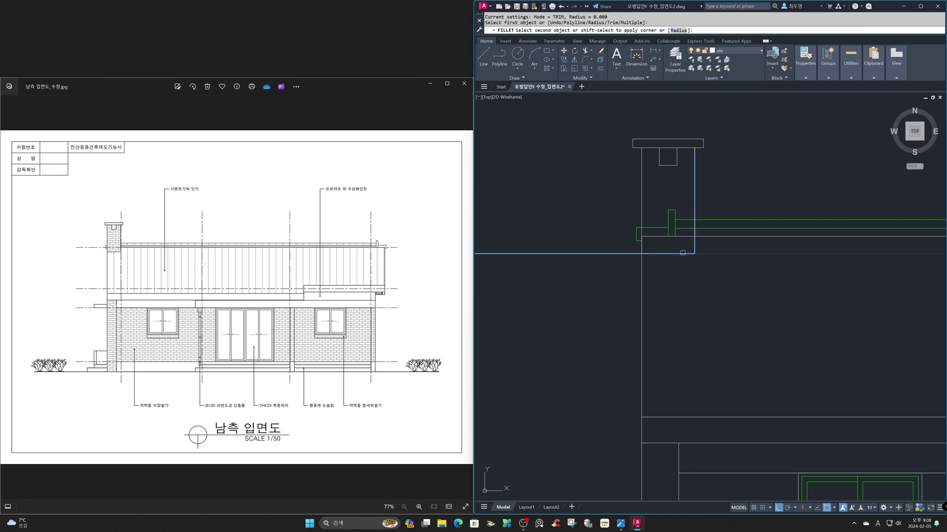
click(682, 253)
key(space)
click(663, 252)
key(Escape)
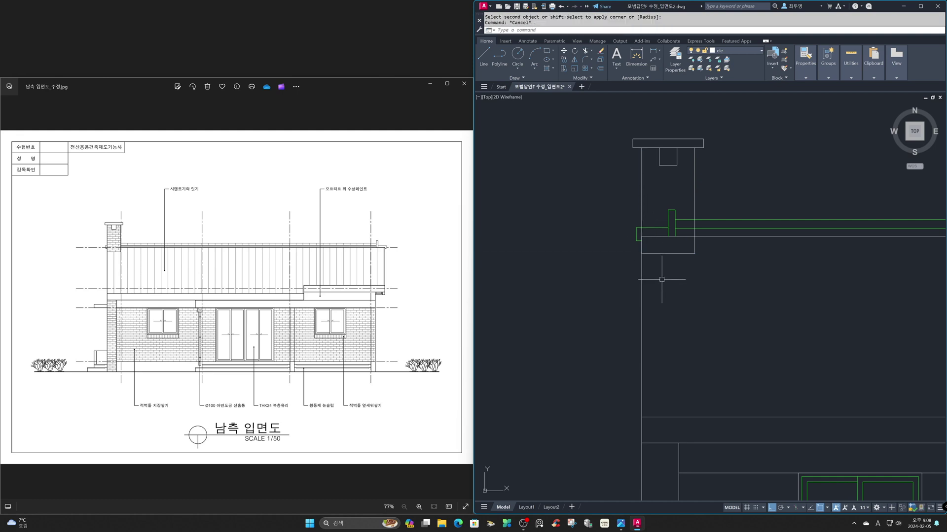
Delete the chimney's left side line and extend the roof's left edge up to the chimney cap in its place.
click(641, 246)
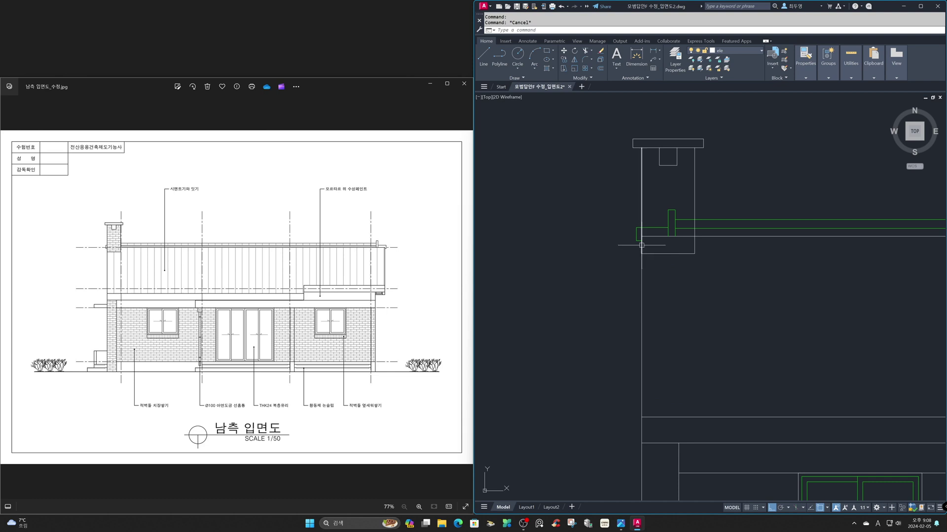
key(Delete)
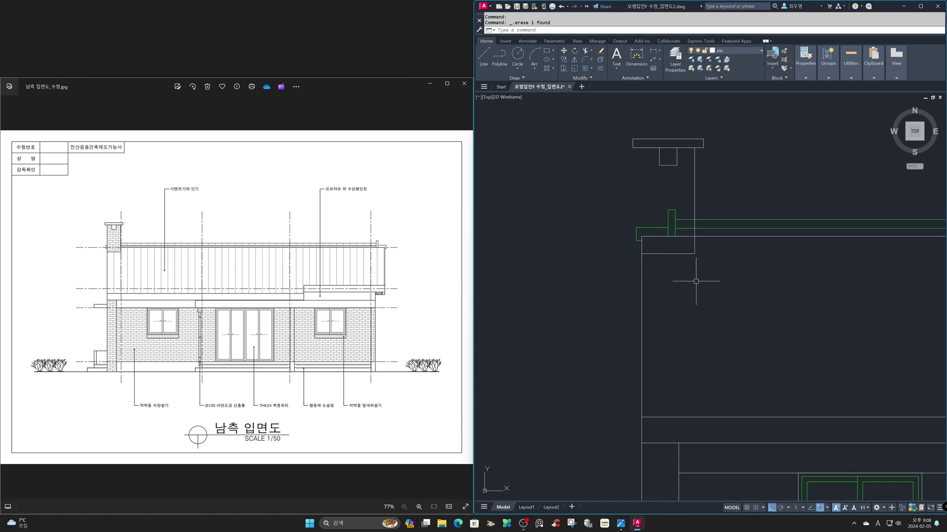
text(ex)
key(Return)
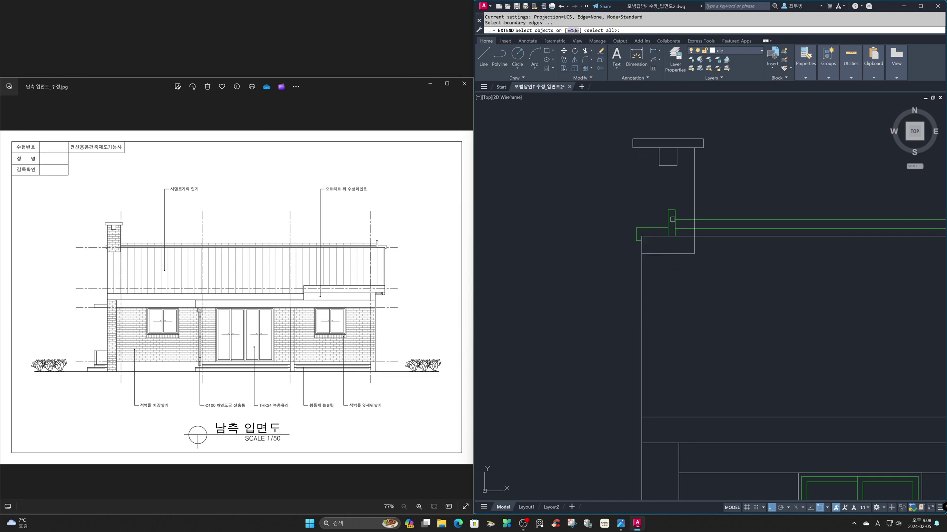
click(652, 148)
key(Return)
click(646, 239)
key(Return)
Trim the ridge and roof lines inside the chimney, using its two side lines as cutting edges.
text(tr)
key(Return)
click(704, 196)
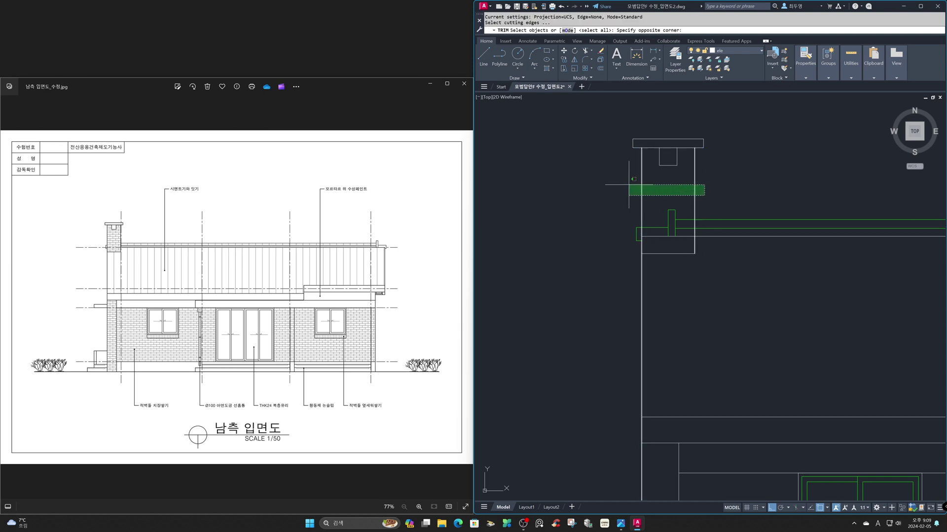
click(630, 185)
key(Return)
click(657, 243)
click(654, 220)
click(684, 242)
click(682, 211)
key(Return)
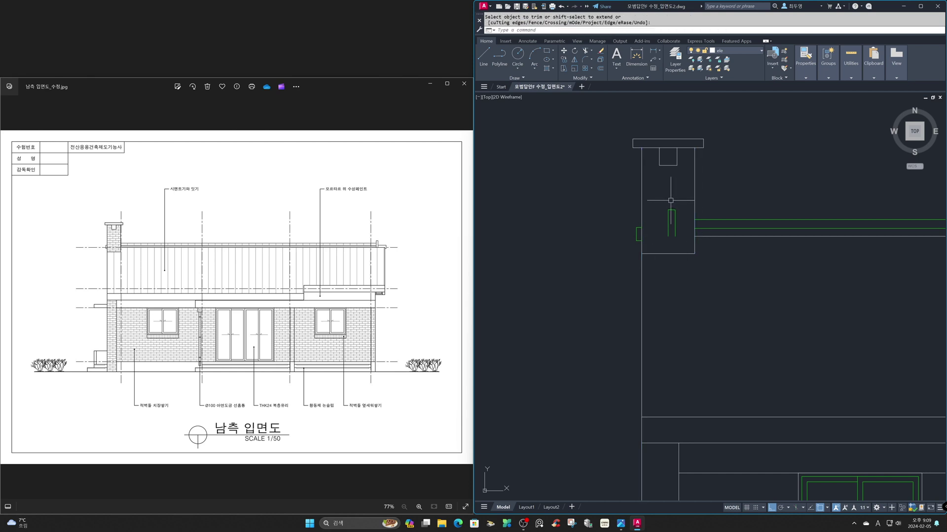
Erase the three leftover lines of the ridge upright inside the chimney.
text(e)
key(Return)
click(666, 206)
click(681, 241)
key(Return)
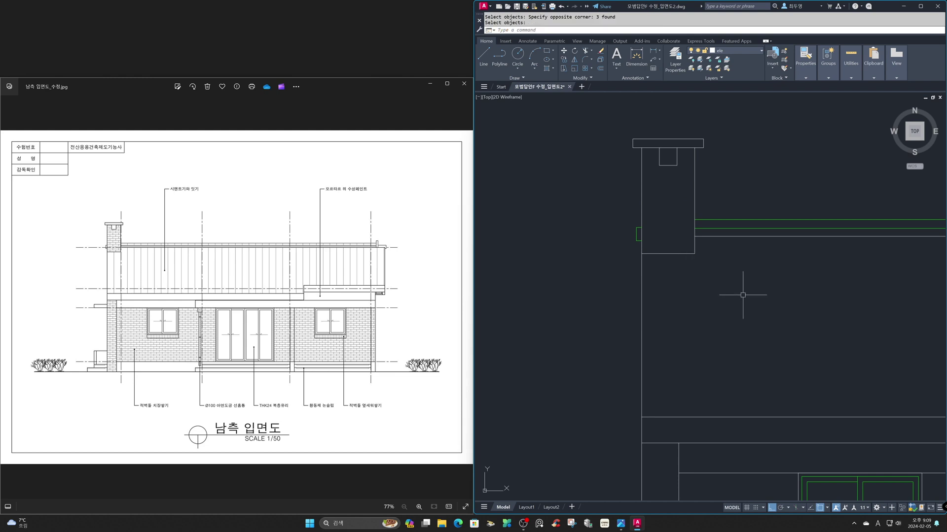
Thaw the cen layer to show the centre lines across the whole elevation.
text(z)
key(Return)
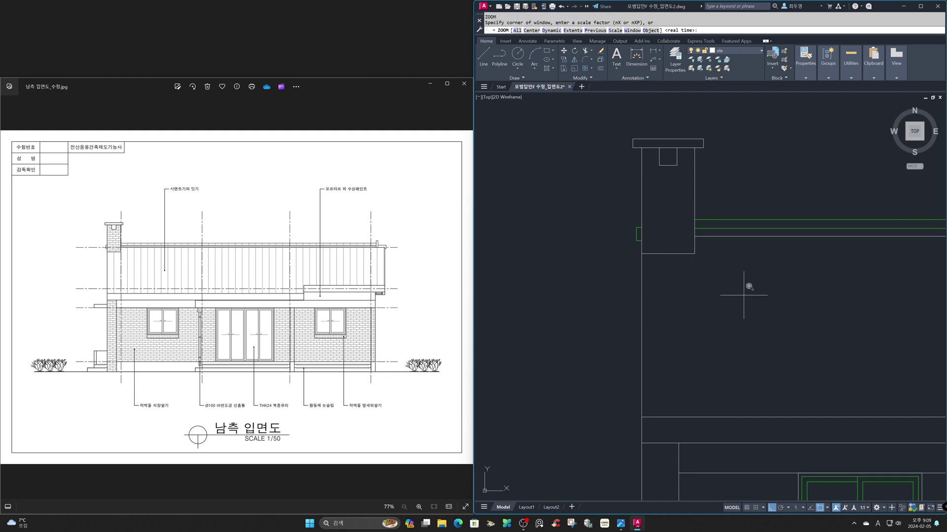
text(p)
key(Return)
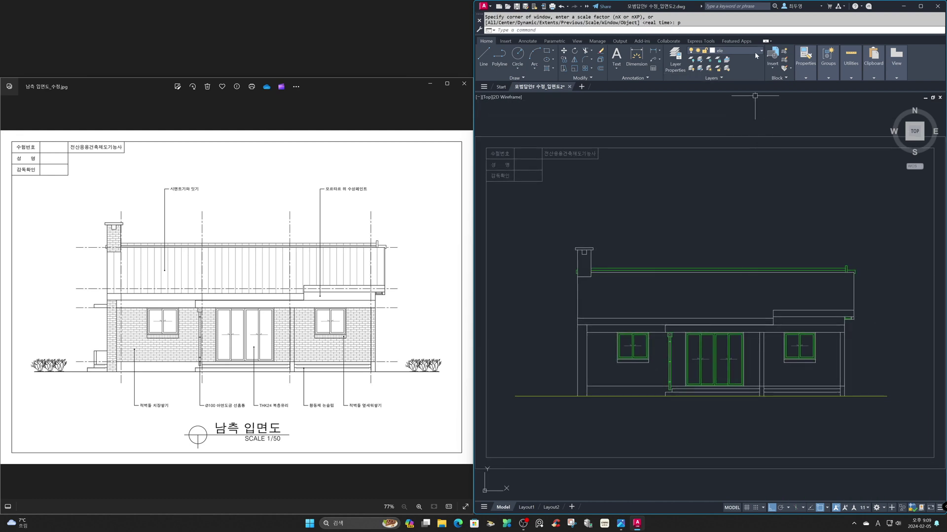
click(754, 51)
click(700, 69)
click(700, 69)
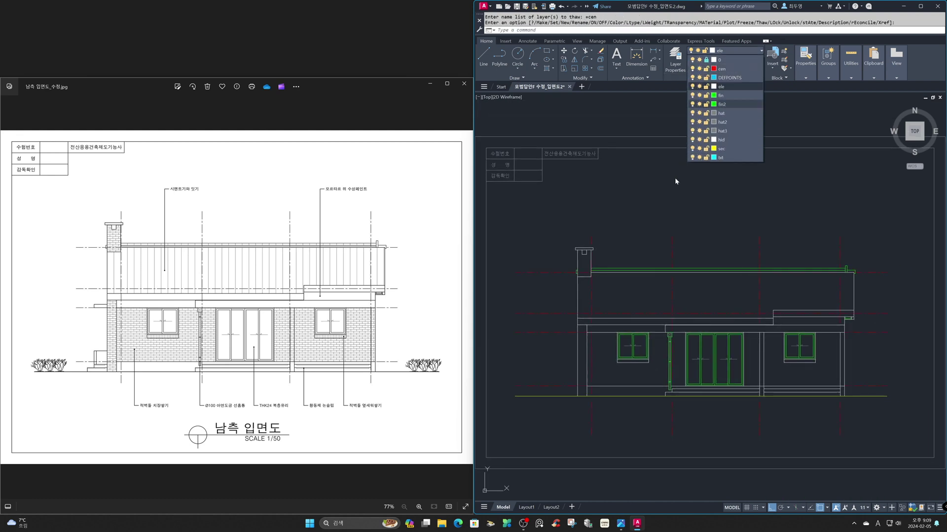
Examine the outside stair and landing beside the west wall in the floor plan and the south elevation reference.
text(z)
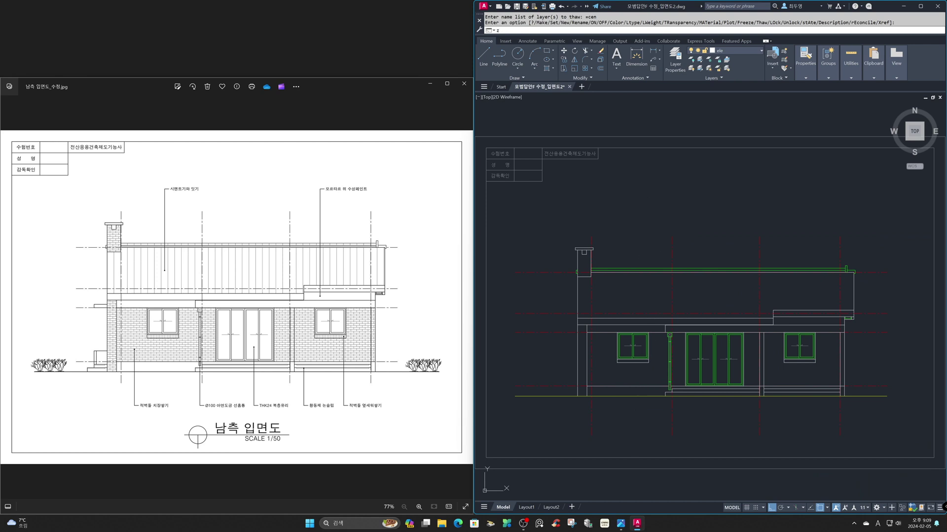
key(Return)
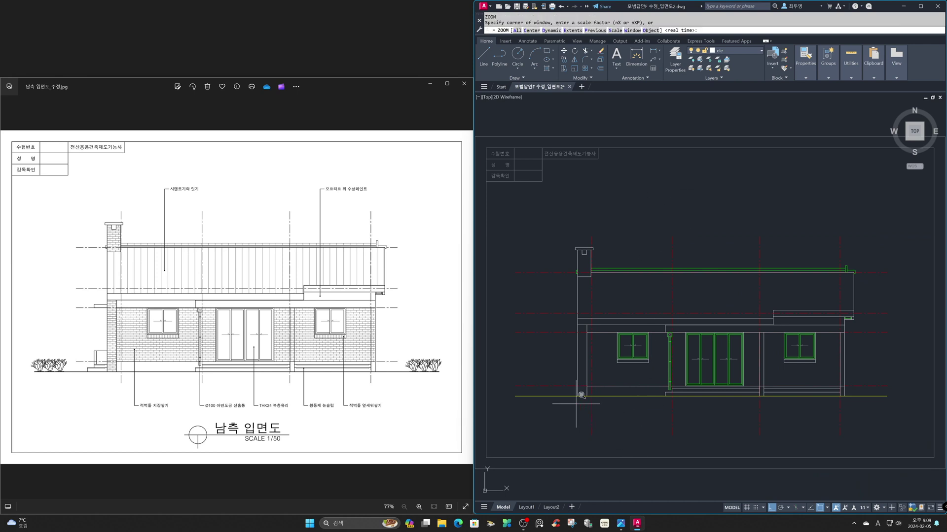
click(529, 348)
click(612, 412)
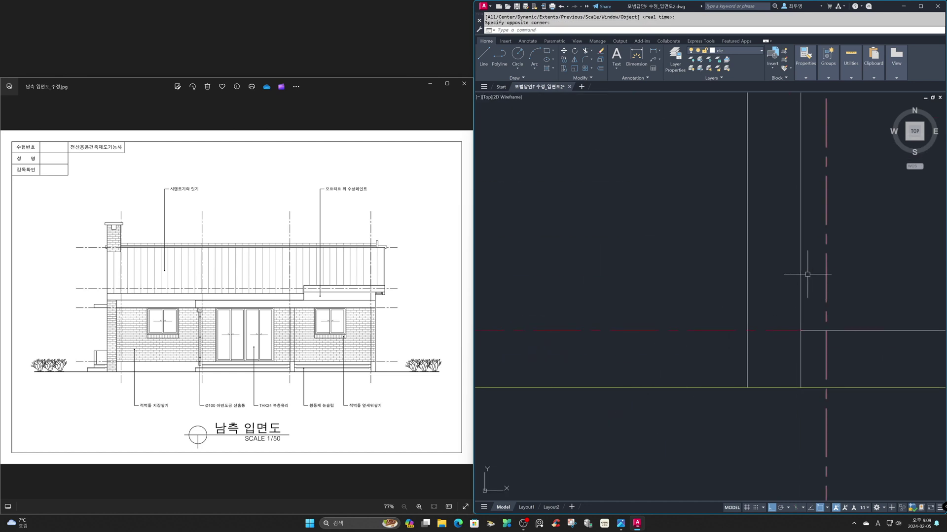
click(412, 312)
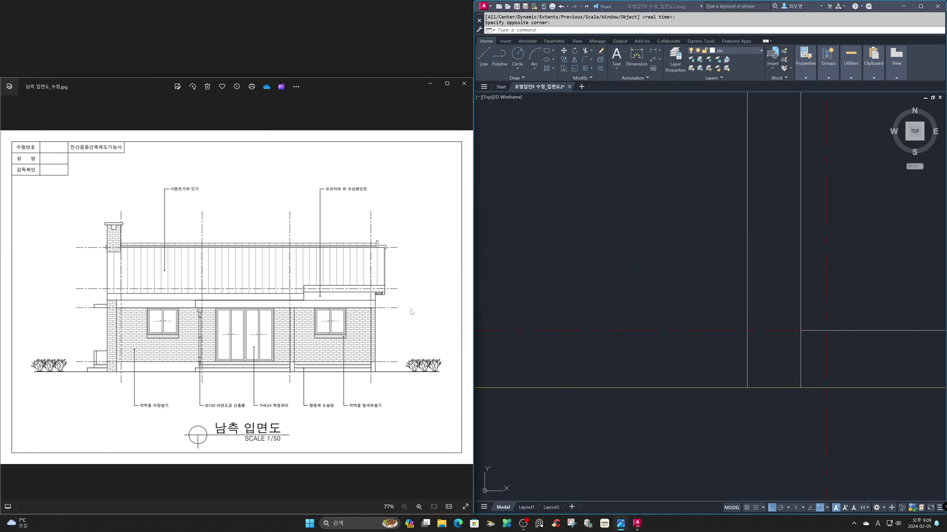
click(302, 473)
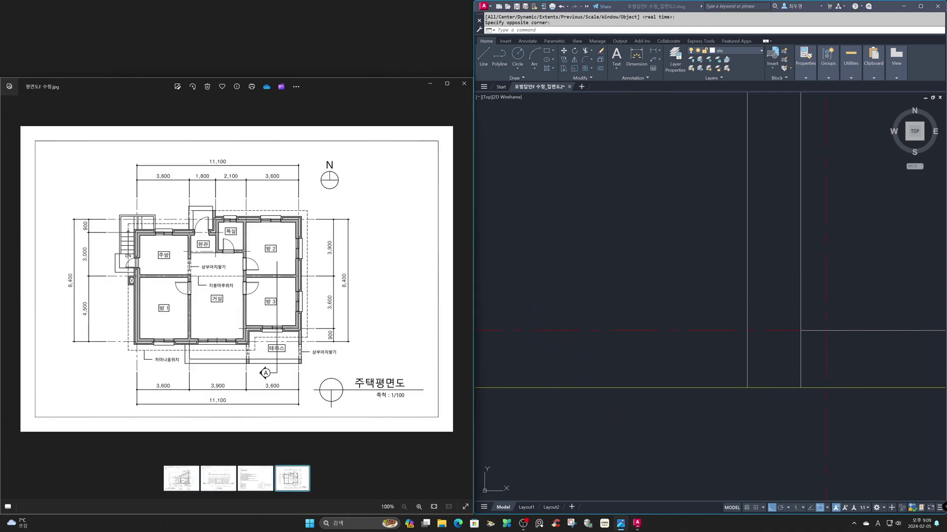
scroll(122, 282, up, 5)
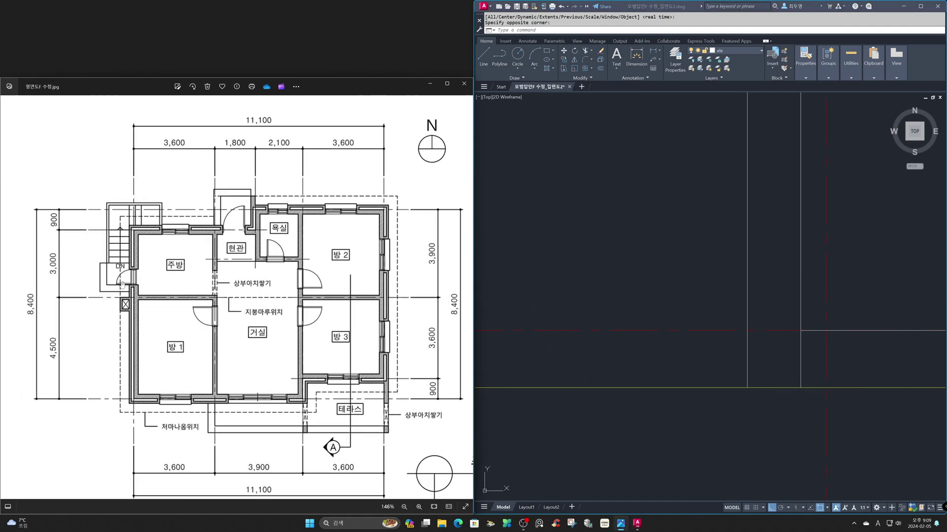
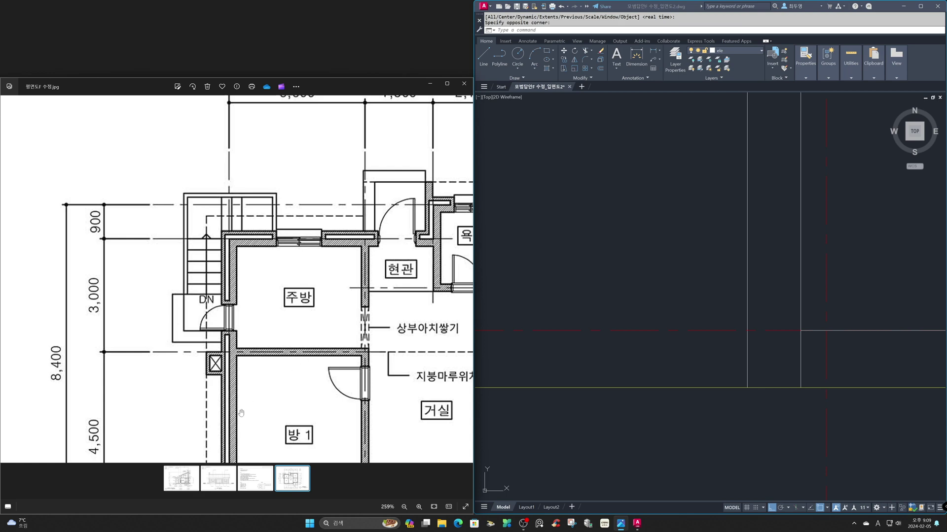
click(233, 472)
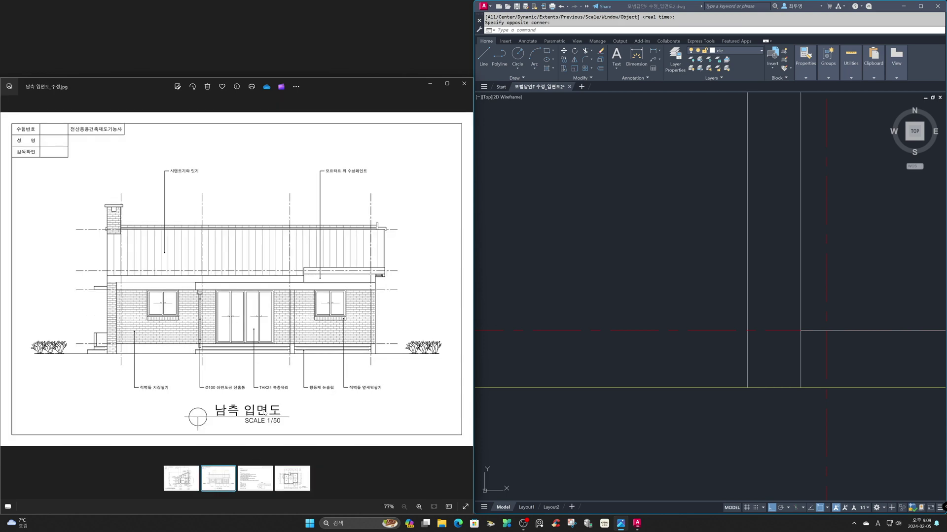
scroll(104, 372, up, 5)
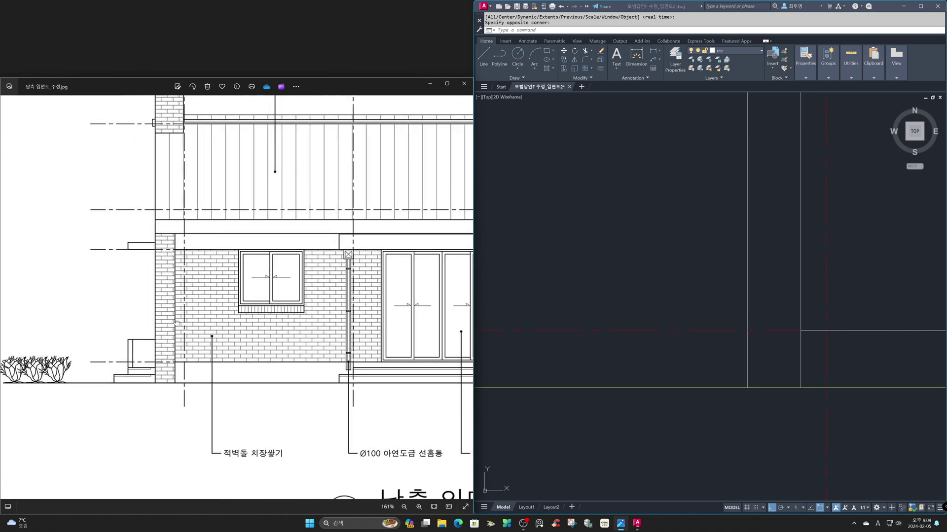
click(634, 333)
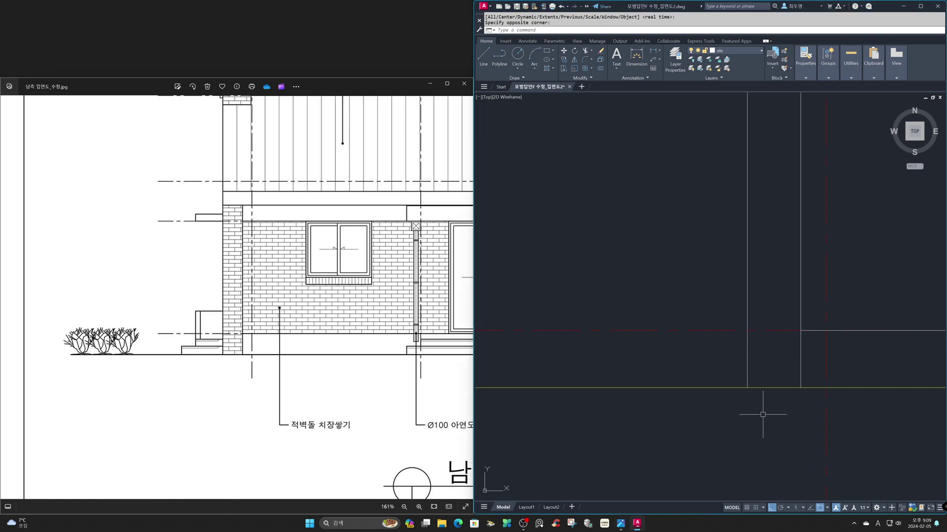
Offset the west wall's vertical centre line 1500 outward to mark the front of the outside stair.
text(o)
key(Return)
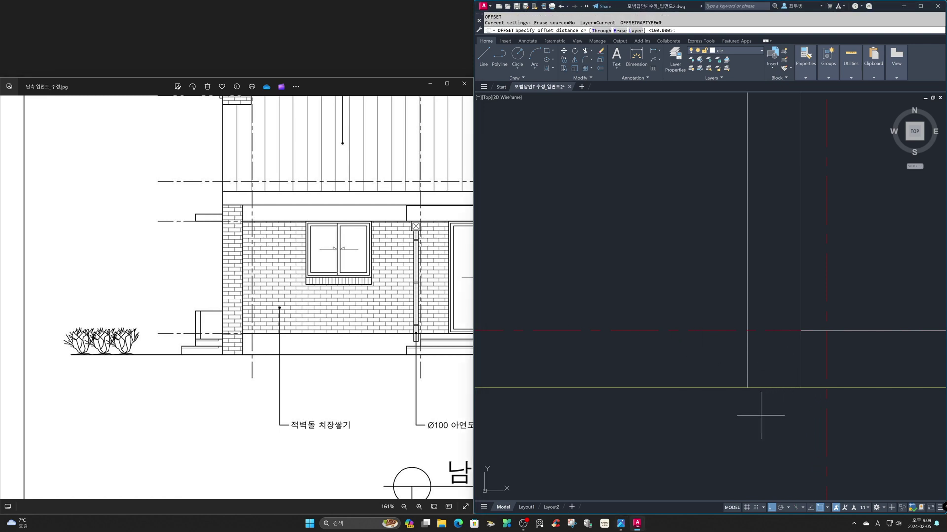
key(F3)
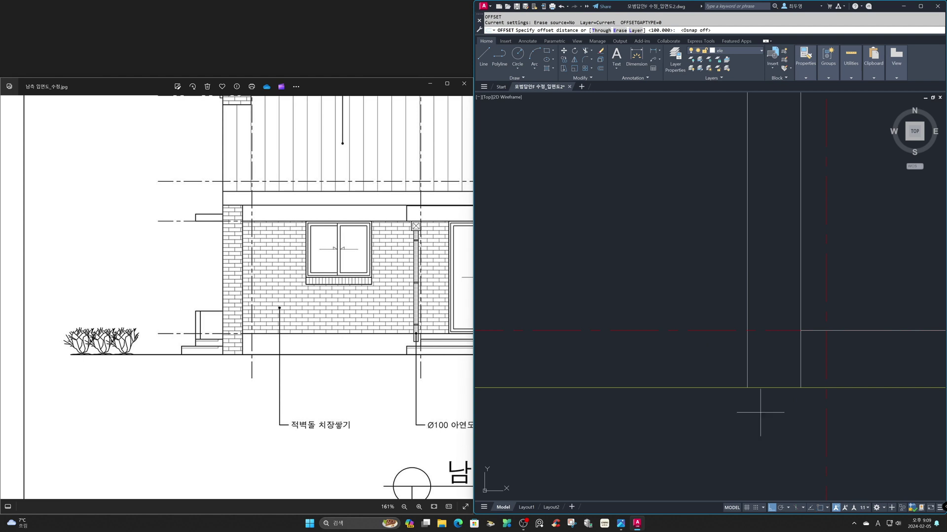
text(1500)
key(Return)
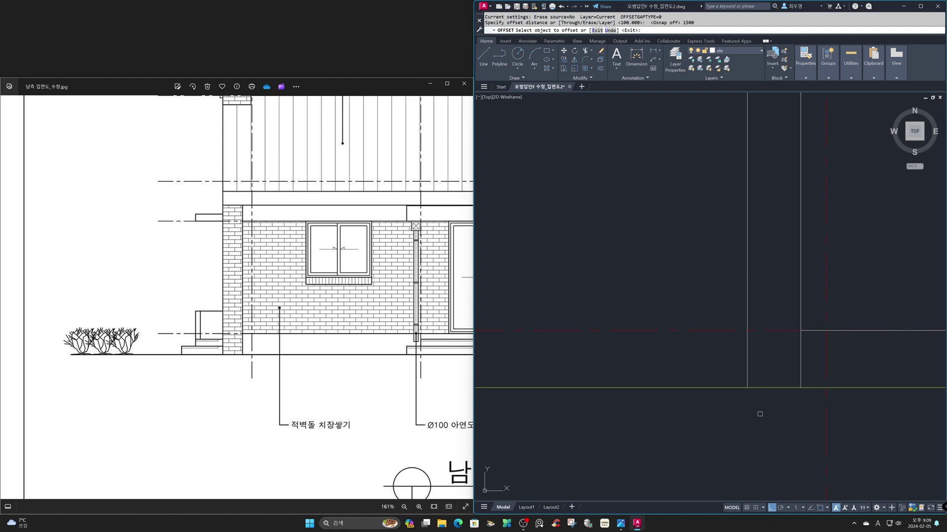
click(826, 357)
click(717, 368)
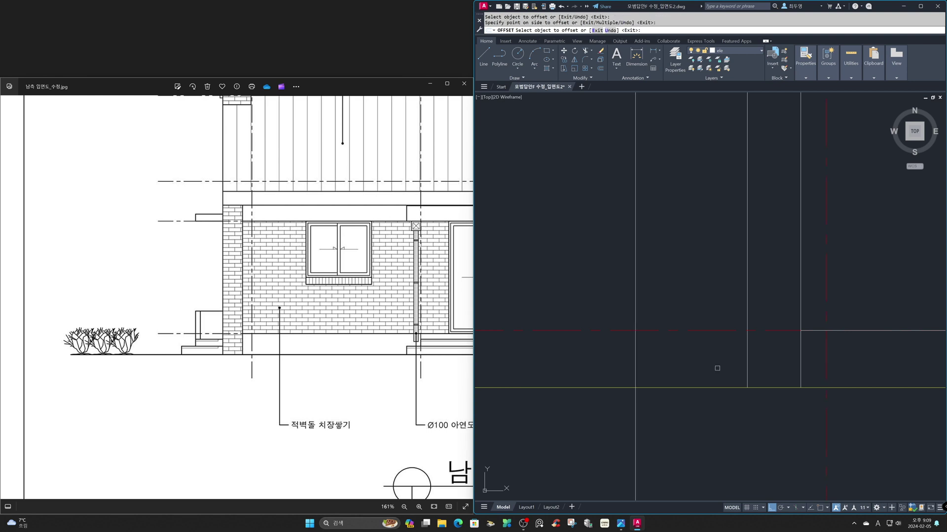
key(Return)
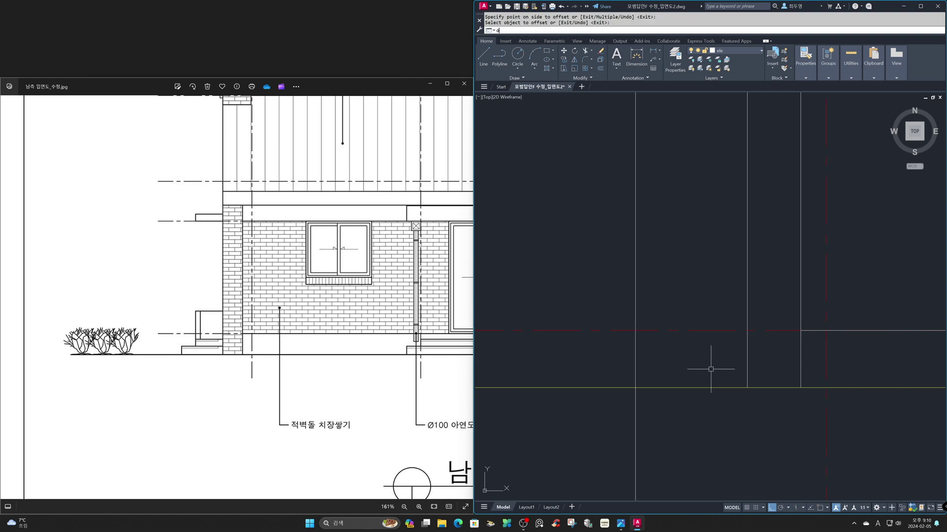
Offset the ground line 180 upward to mark the top of the first step.
text(o)
key(Return)
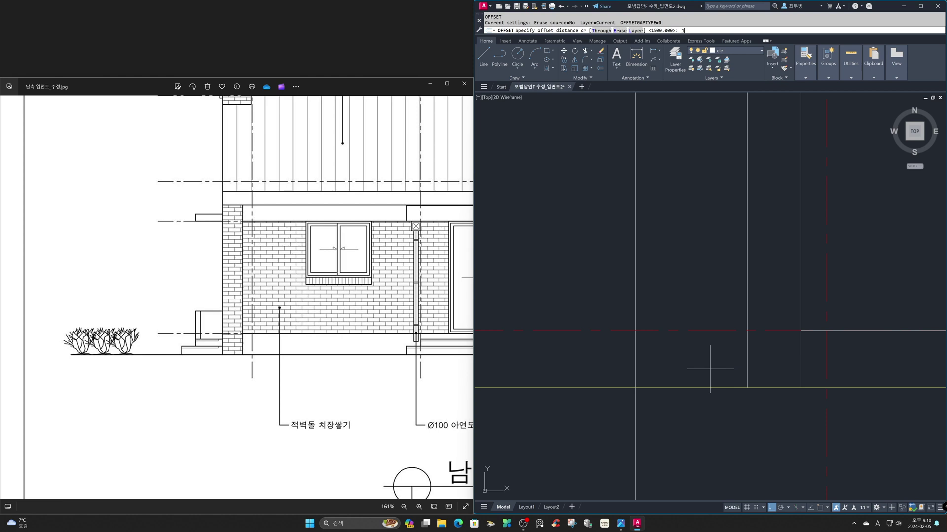
text(180)
key(Return)
click(705, 388)
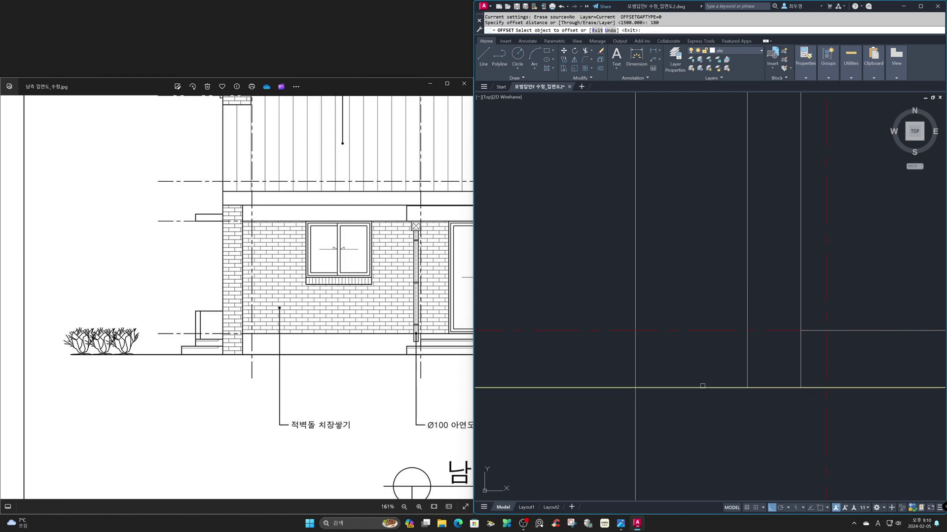
click(701, 377)
key(Return)
Offset the first step's top line 150 upward to mark the landing level.
key(Return)
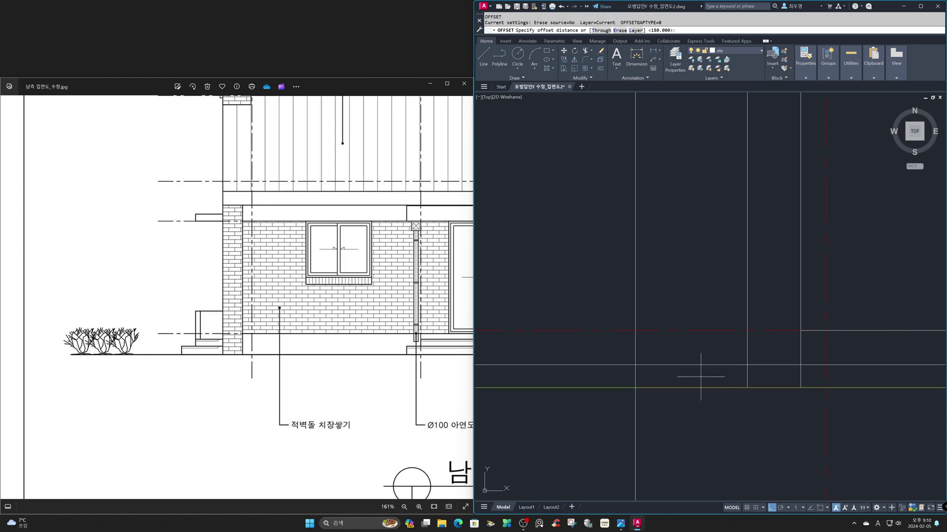
text(150)
key(Return)
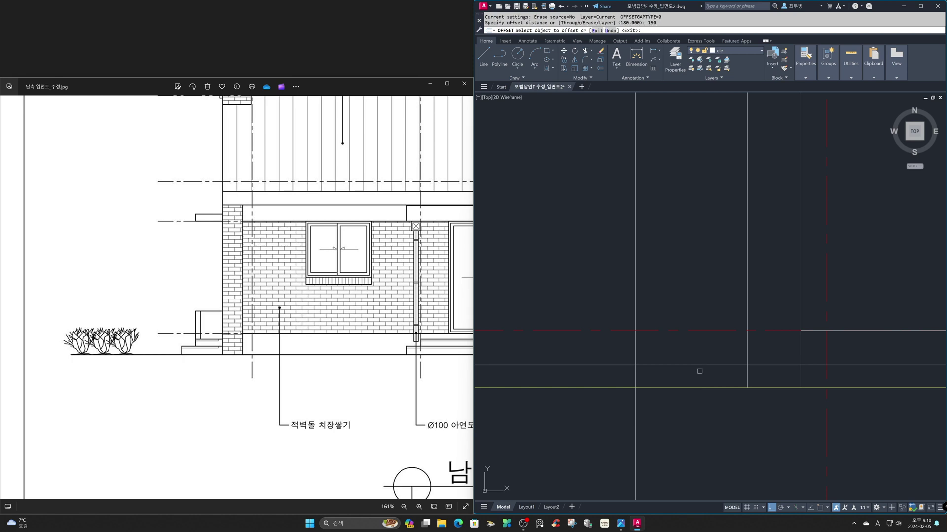
click(700, 365)
click(698, 354)
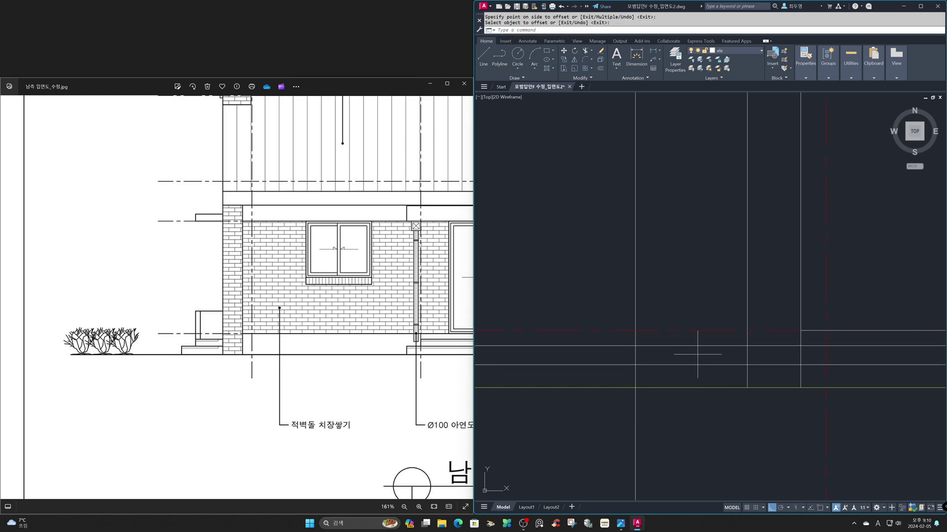
key(Return)
Offset the stair's front vertical line 300 toward the house for the second riser.
key(Return)
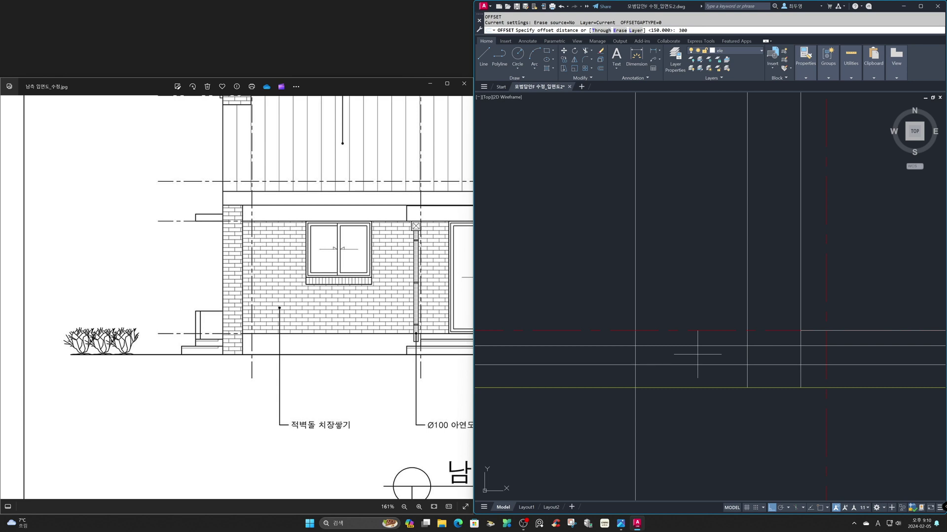
key(Return)
click(635, 319)
click(669, 321)
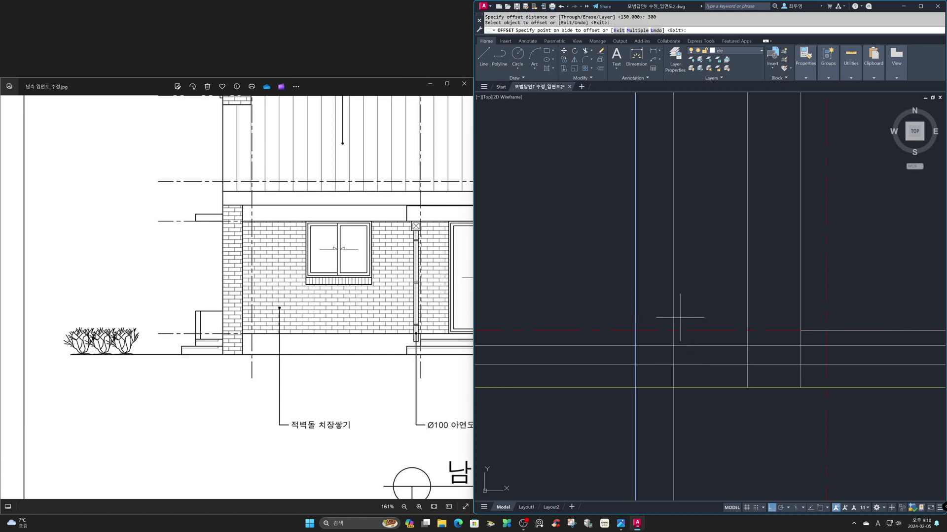
key(Return)
Fillet the riser and tread lines into sharp corners to form the two-step stair profile.
text(f)
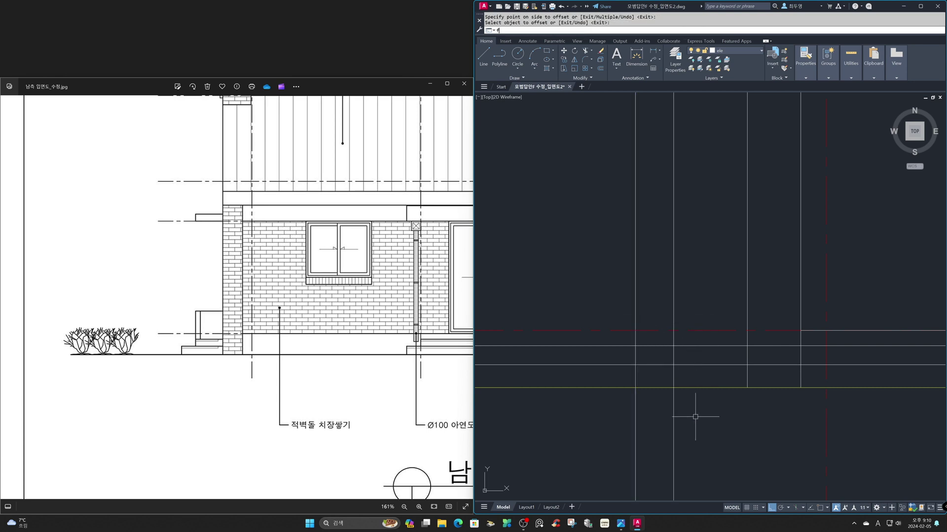
key(Return)
text(m)
key(Return)
click(635, 373)
click(652, 364)
click(664, 365)
click(673, 358)
click(674, 352)
click(692, 347)
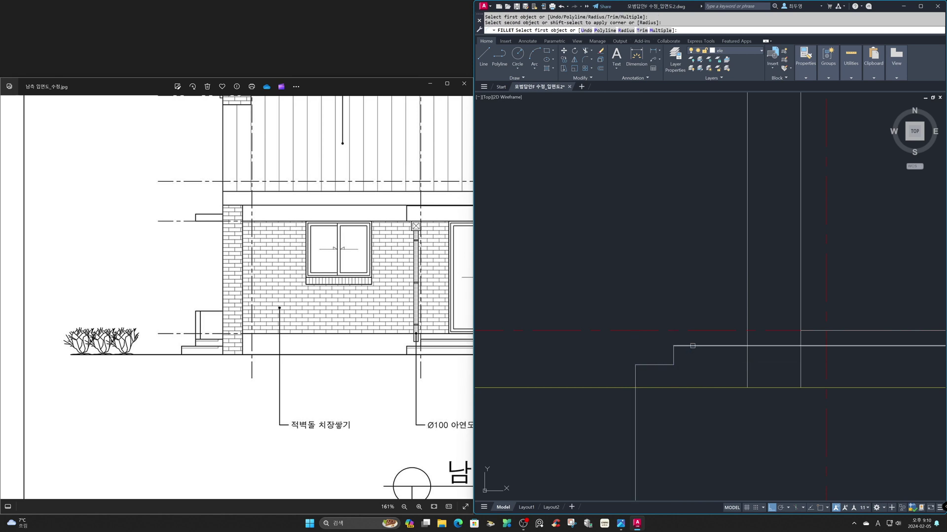
key(Return)
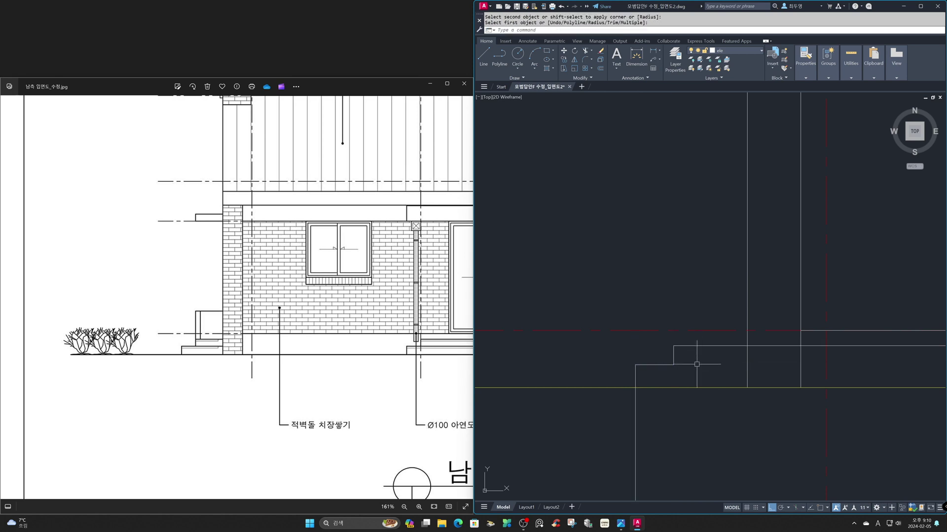
Extend the first step's top line to the west wall's outer line.
text(ex)
key(Return)
key(Return)
key(Return)
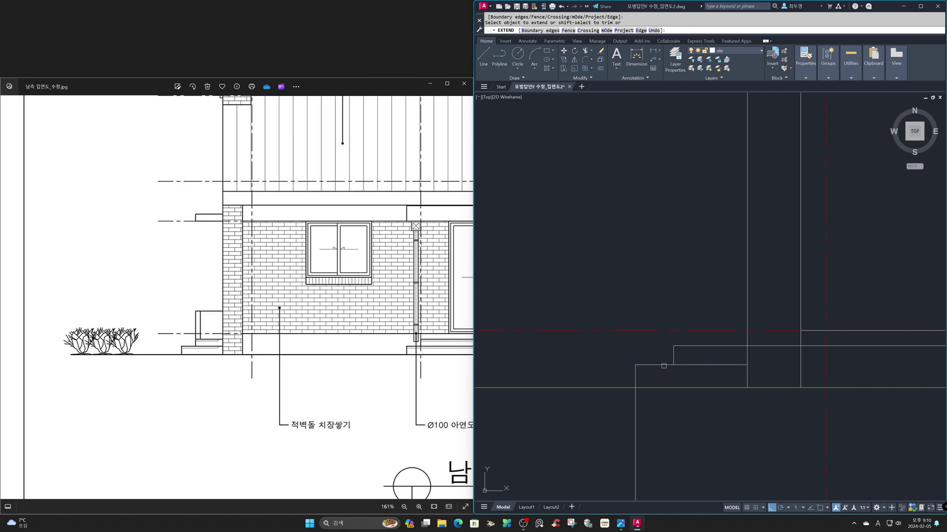
Trim the landing line beyond the west wall's outer line.
text(ts or)
key(Return)
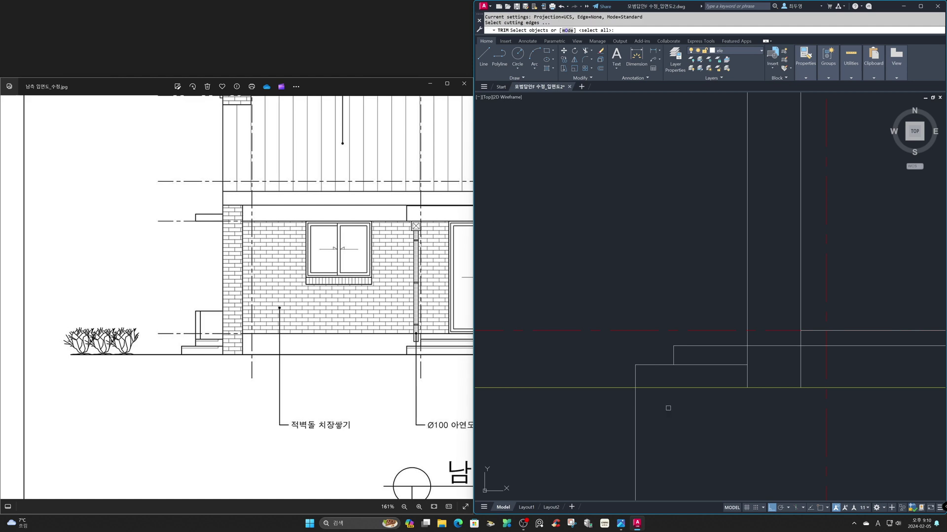
click(635, 403)
click(747, 360)
key(Return)
click(638, 412)
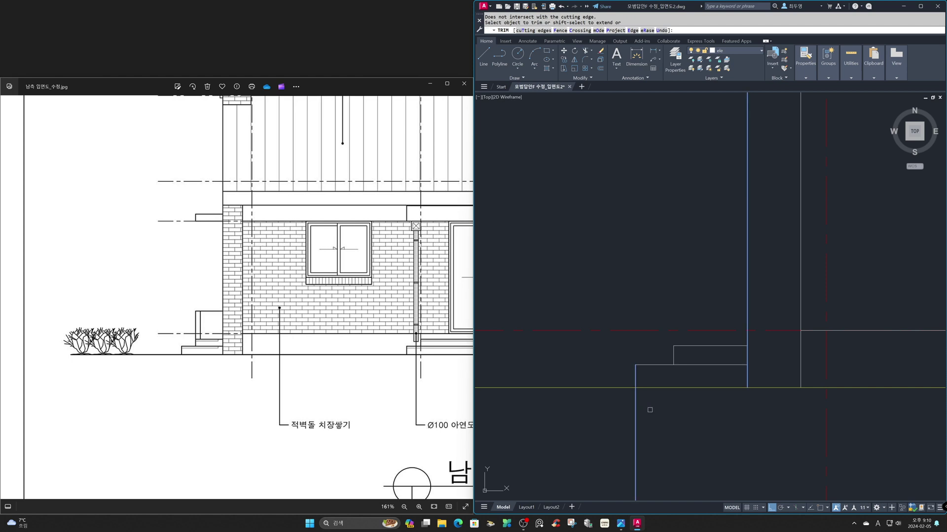
Trim the part of the first riser below the ground line.
key(space)
key(space)
click(660, 389)
key(space)
click(635, 393)
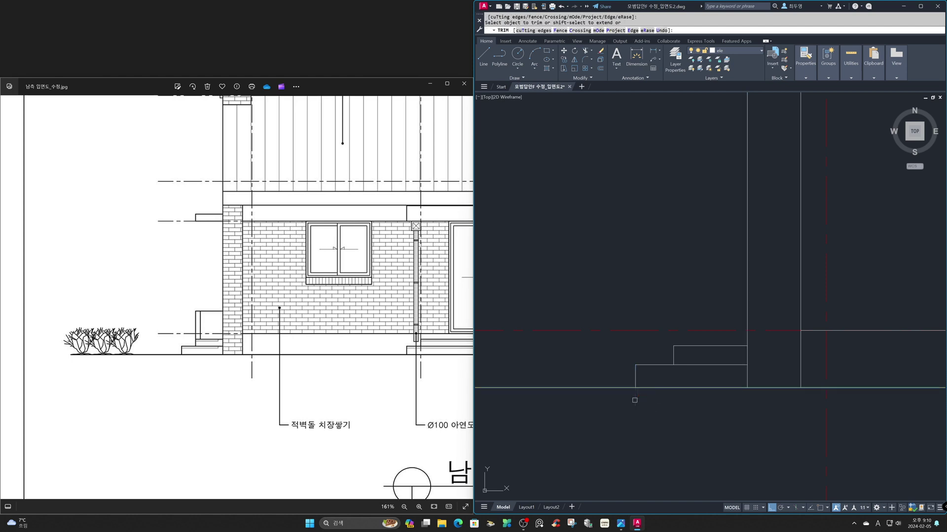
key(space)
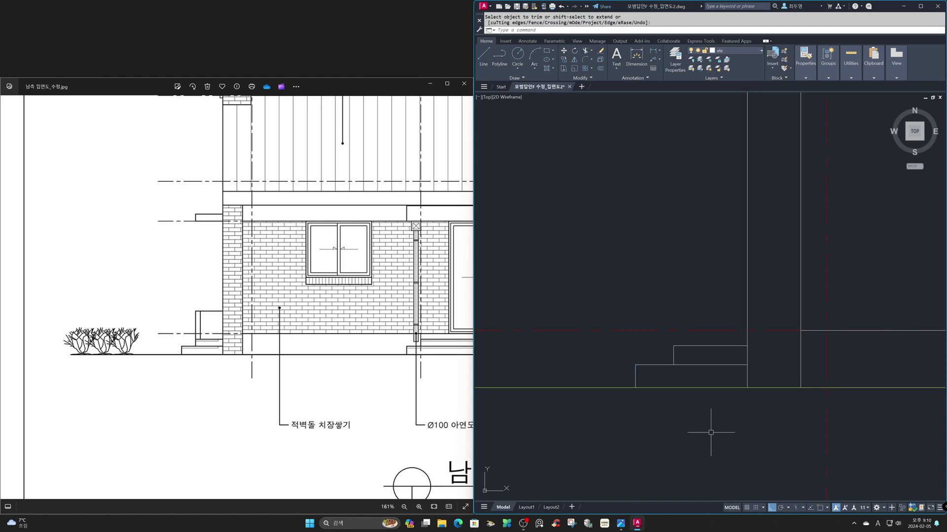
key(Escape)
Offset the landing line 600 upward for the top of the landing's parapet.
text(o)
key(Return)
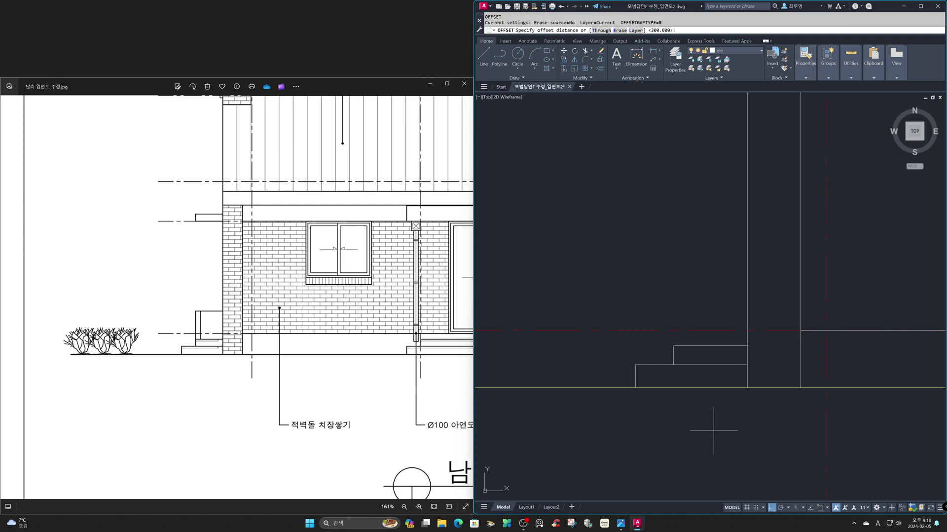
text(600)
key(Return)
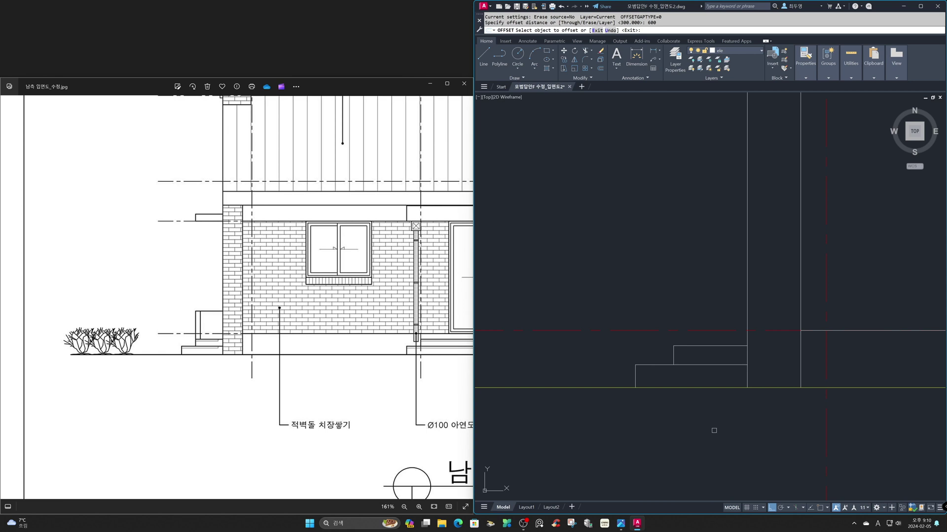
click(713, 346)
click(712, 306)
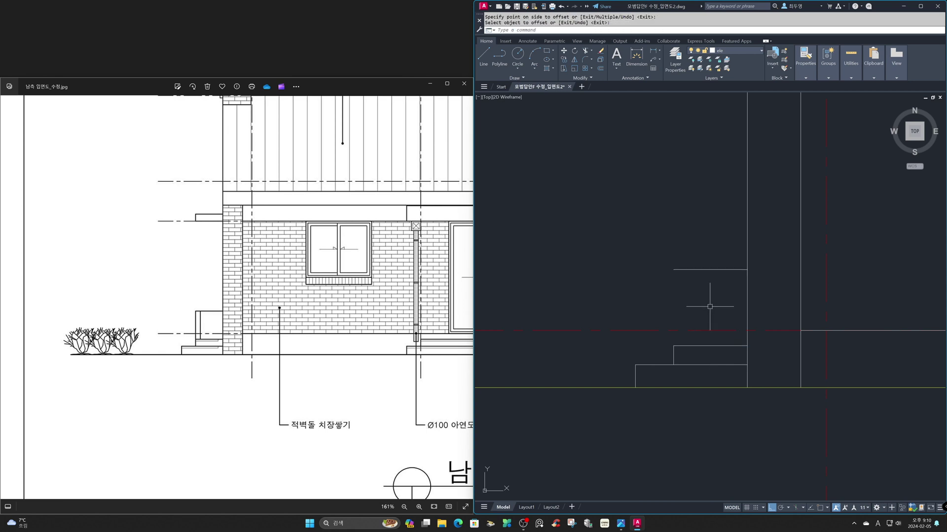
key(Escape)
Fillet the upper riser with the parapet's top line to close its outer corner.
text(f)
key(Return)
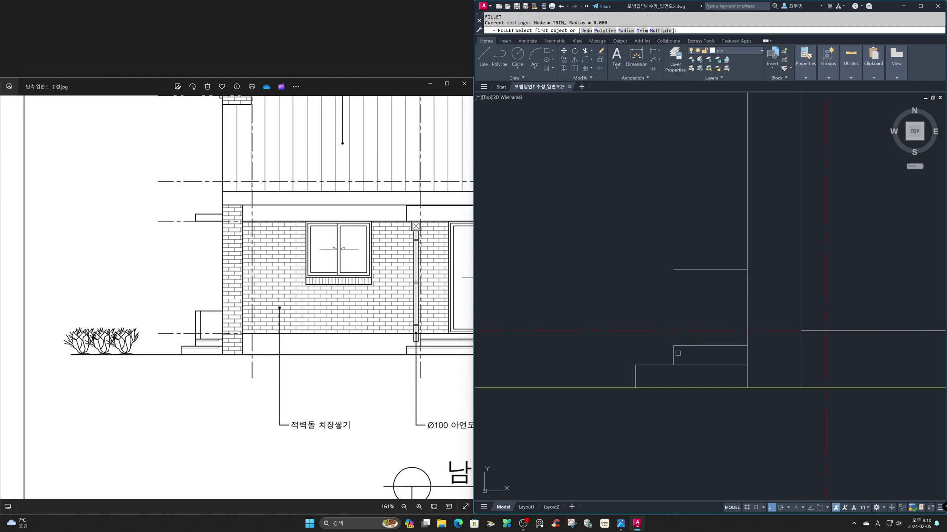
click(675, 353)
click(686, 270)
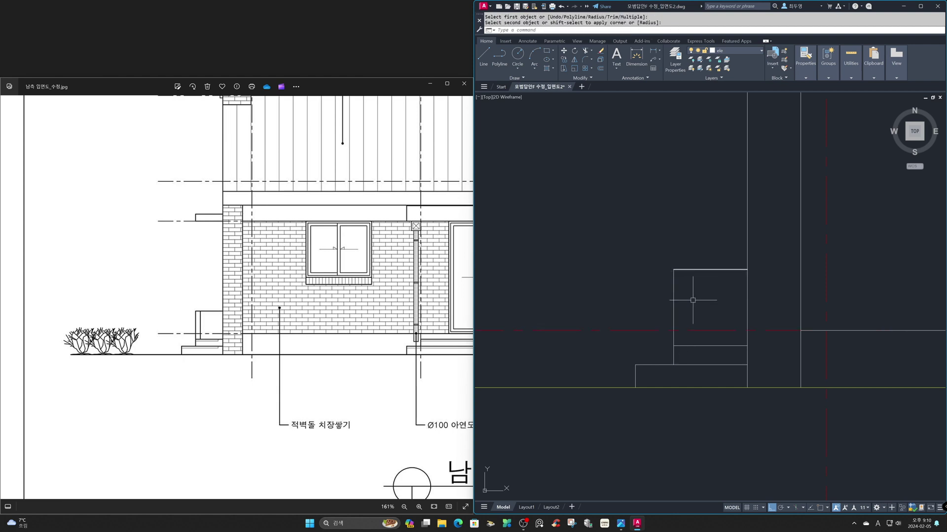
Offset the parapet's outer vertical line 100 toward the house.
text(o)
key(Return)
text(10)
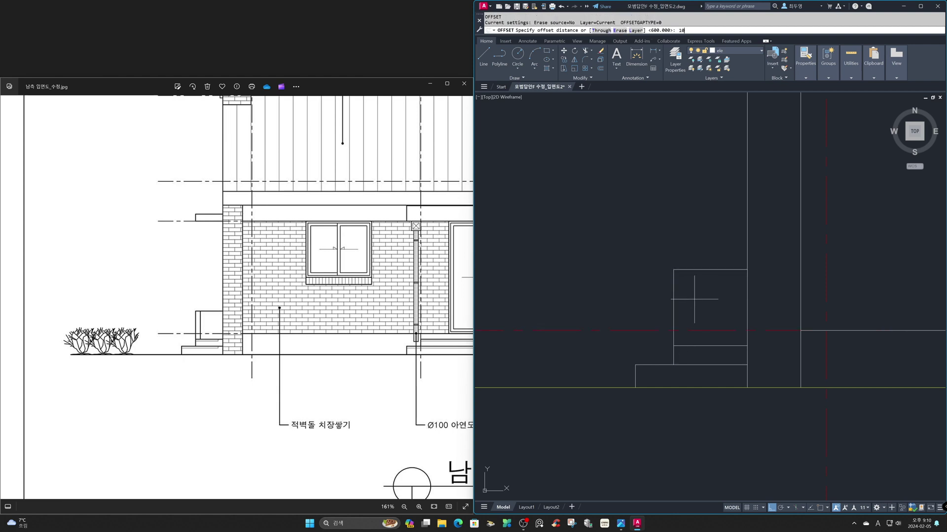
text(0)
key(Return)
click(675, 301)
click(705, 302)
key(Return)
Shorten the parapet's inner vertical line so its lower end stops at the landing line.
click(686, 355)
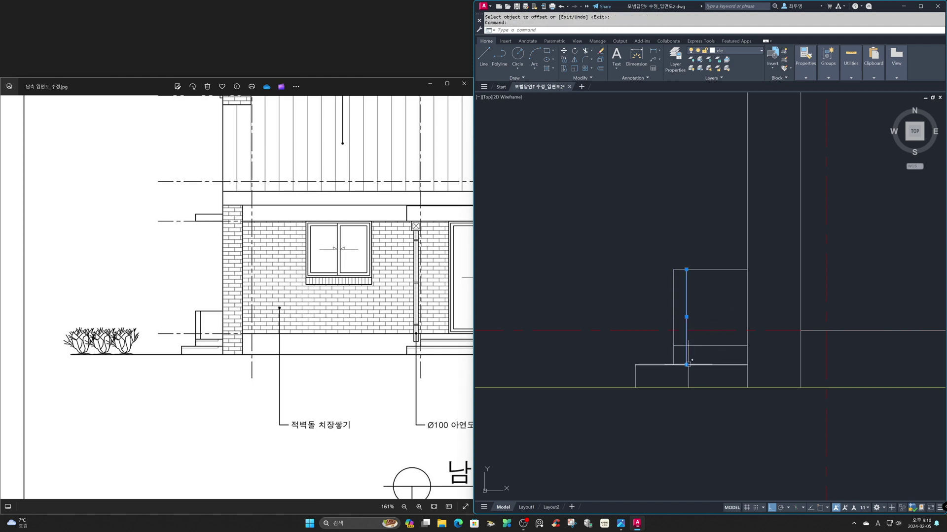
click(686, 364)
key(F3)
key(Escape)
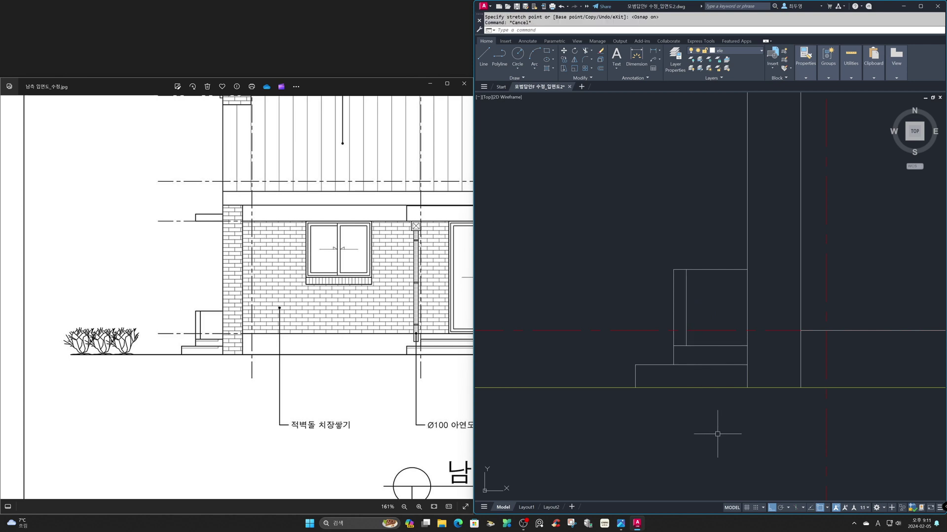
Draw a vertical line from the parapet's top outer corner up past the wall-top centre line.
text(z)
key(Return)
text(p)
key(Return)
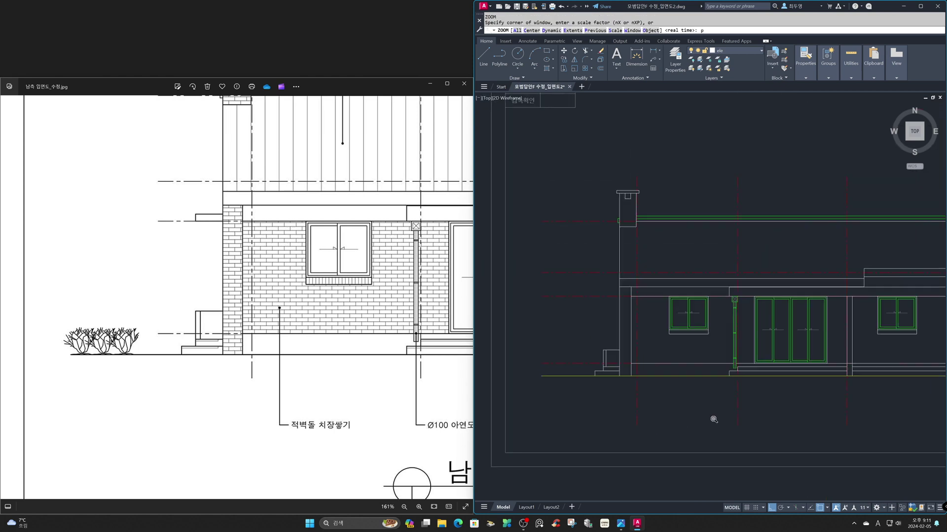
text(z)
key(Return)
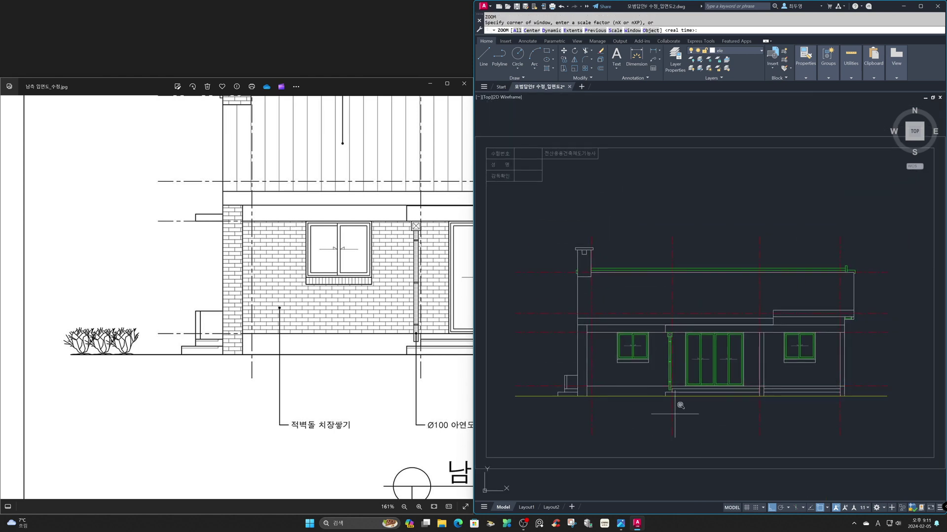
click(537, 310)
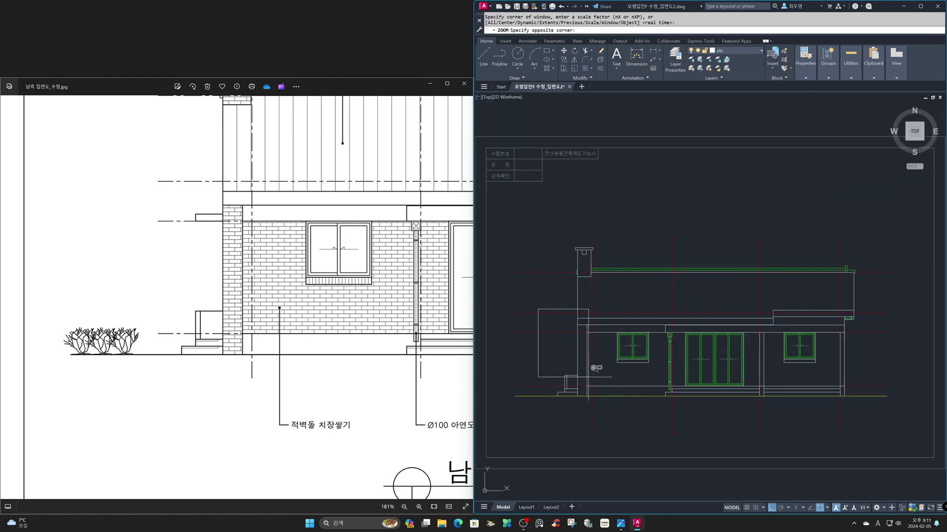
click(611, 403)
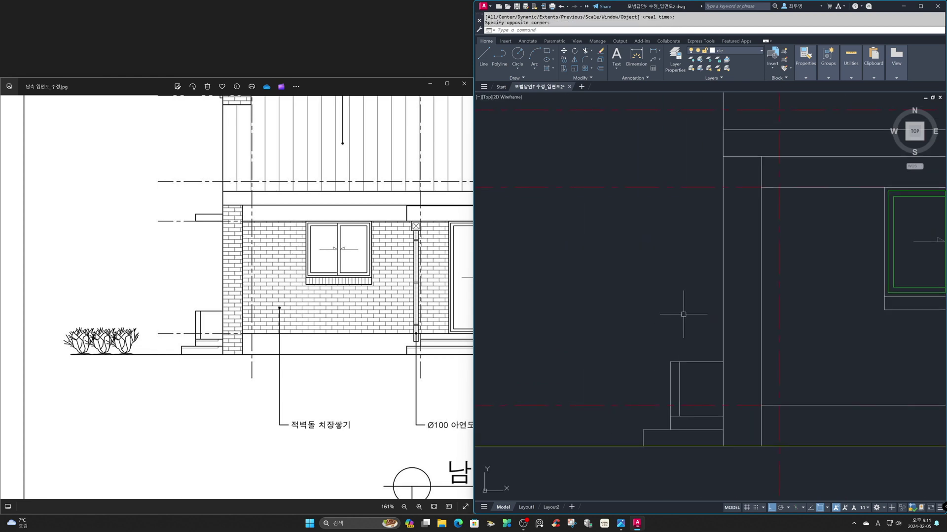
text(l)
key(Return)
click(671, 362)
click(667, 143)
key(Return)
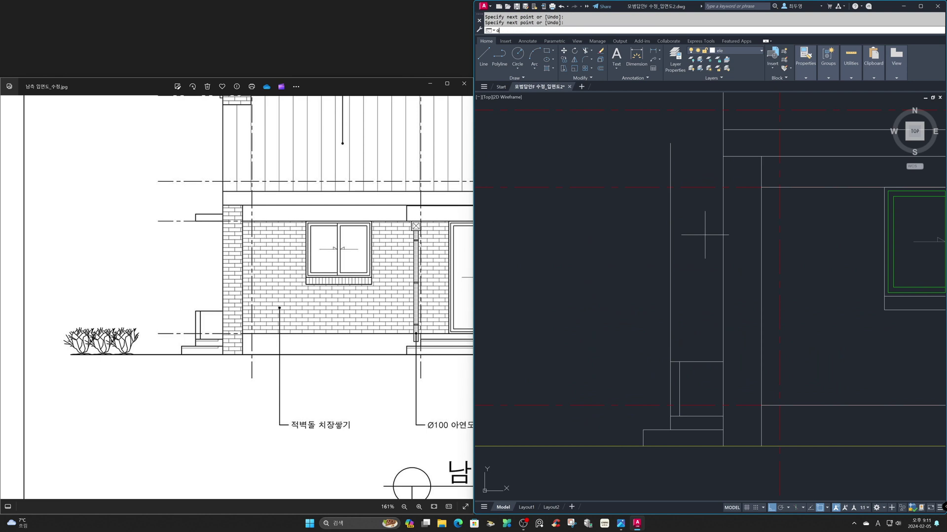
Offset the horizontal centre line at the window-head level 150 upward for the canopy's top edge.
text(o)
key(Return)
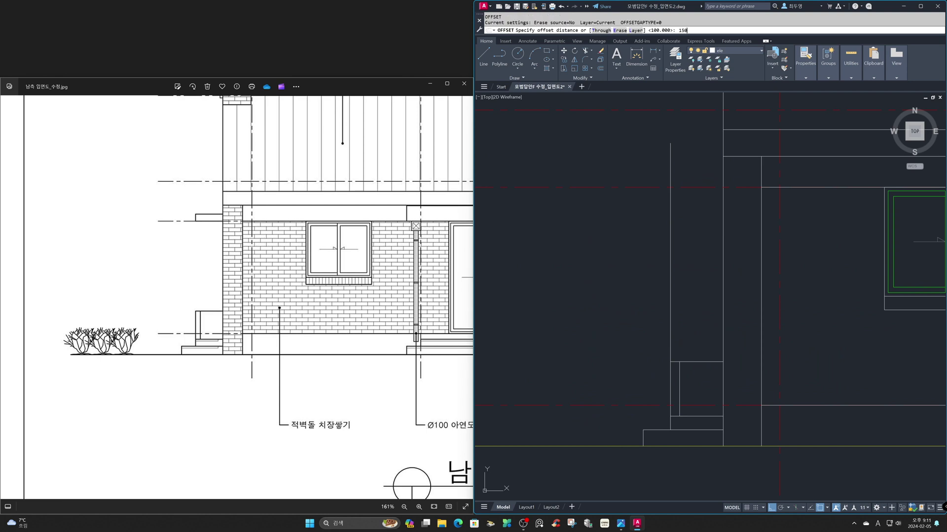
text(150)
key(Return)
click(698, 188)
click(700, 180)
key(Return)
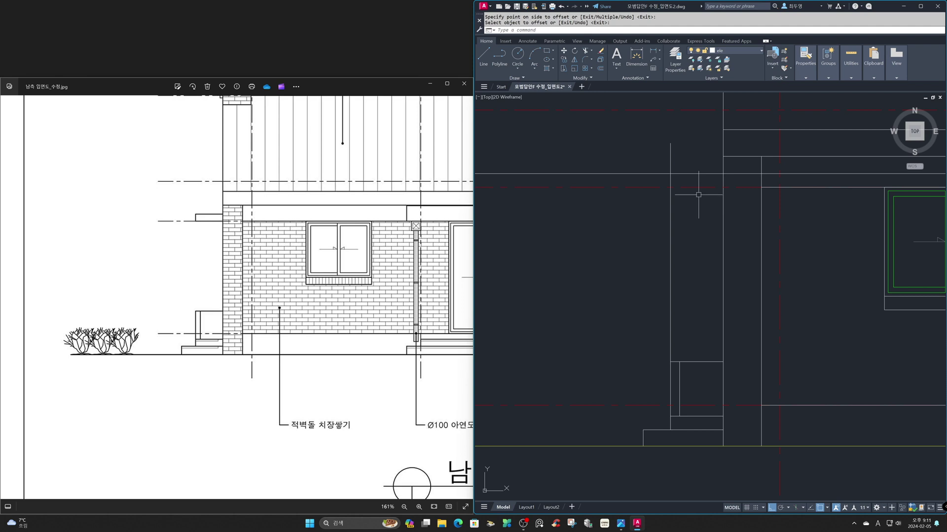
Draw the canopy's bottom edge at window-head level, from the house's west wall to the vertical line at its outer end.
text(l)
key(Return)
click(705, 187)
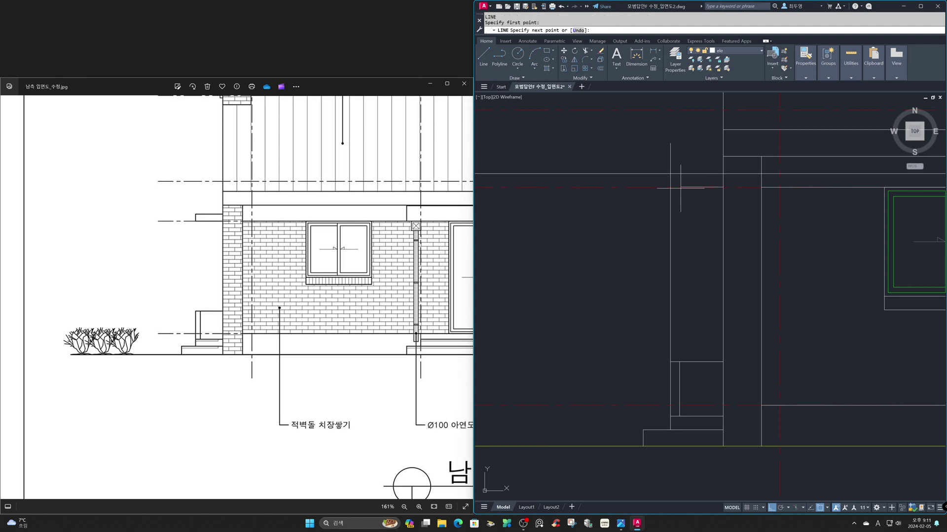
click(671, 187)
key(Return)
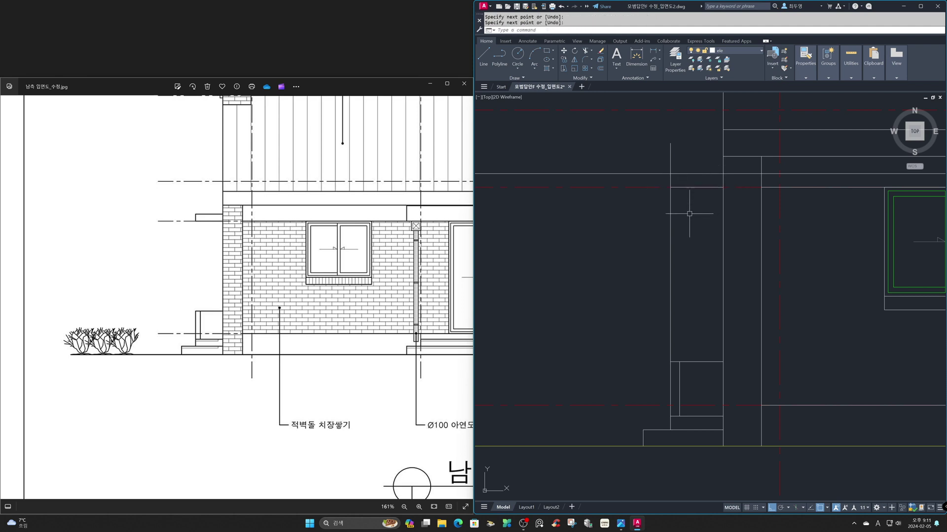
Fillet the canopy's top and bottom edges with its outer vertical line to form two sharp corners.
text(f)
key(Return)
text(m)
key(Return)
click(683, 174)
click(670, 179)
click(671, 180)
click(688, 188)
key(Return)
Trim the canopy's top edge where it runs past the house's west wall.
text(tr)
key(Return)
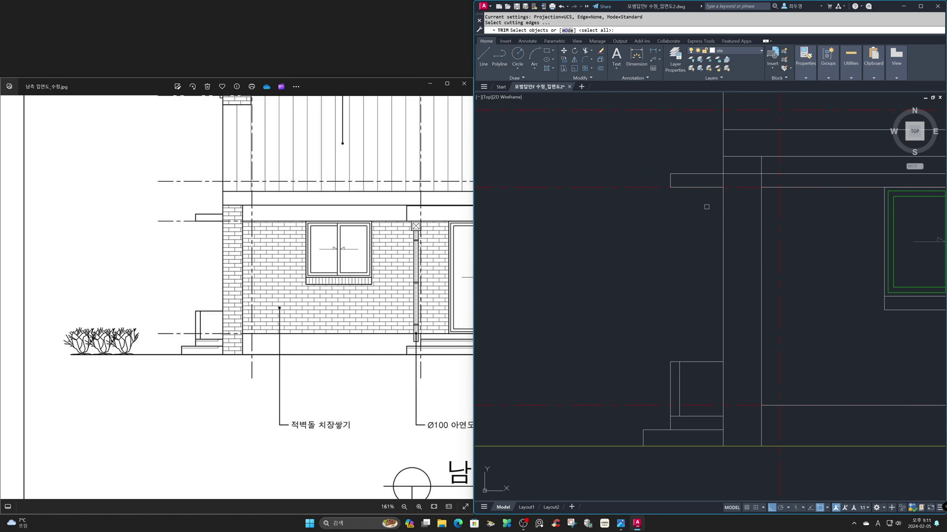
key(Return)
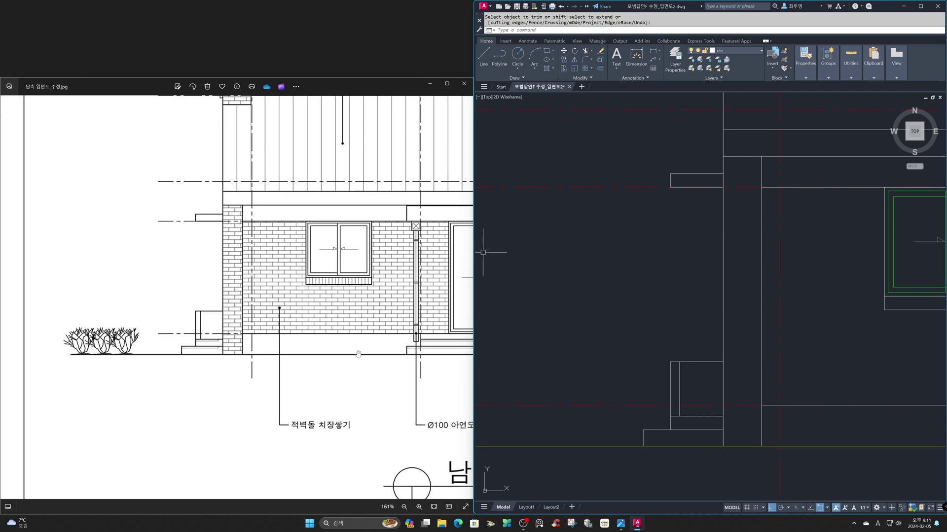
Make the cyan layer current for temporary framing lines around the whole elevation.
click(433, 507)
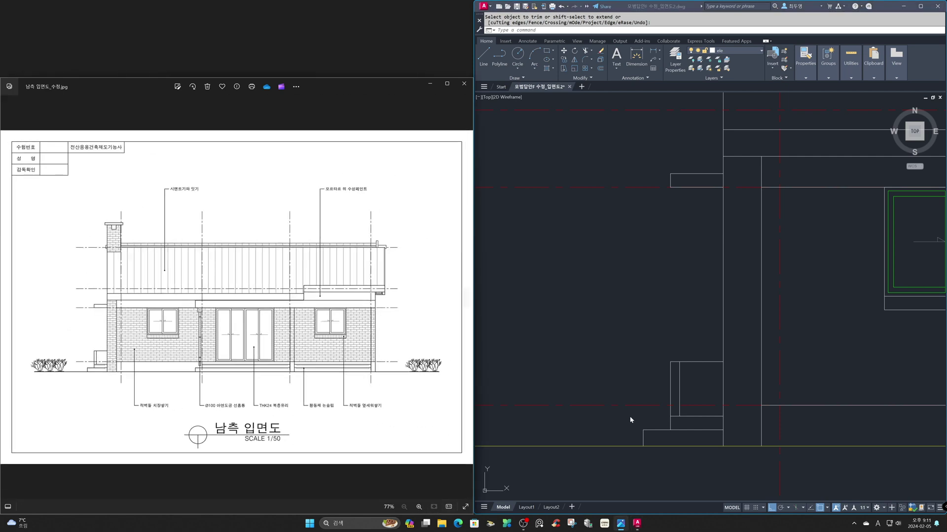
click(682, 328)
text(z)
key(Return)
text(p)
key(Return)
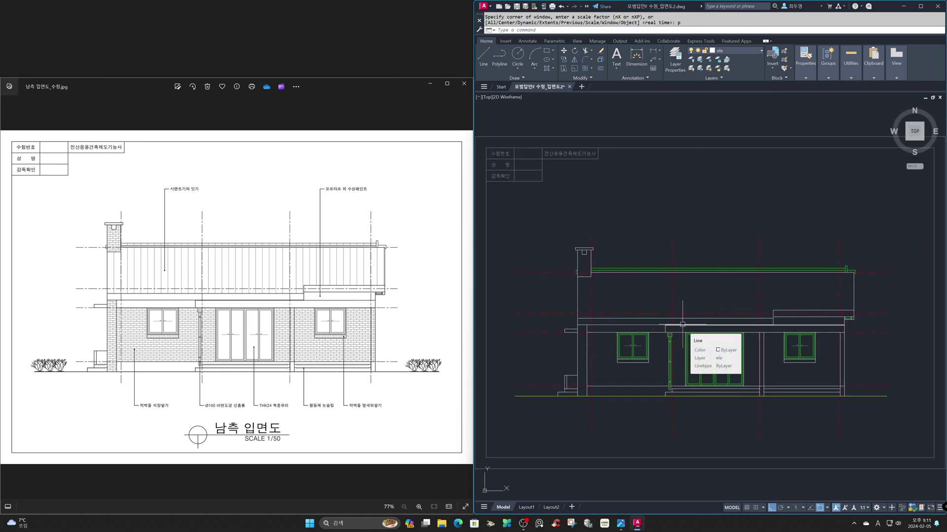
click(754, 55)
click(734, 157)
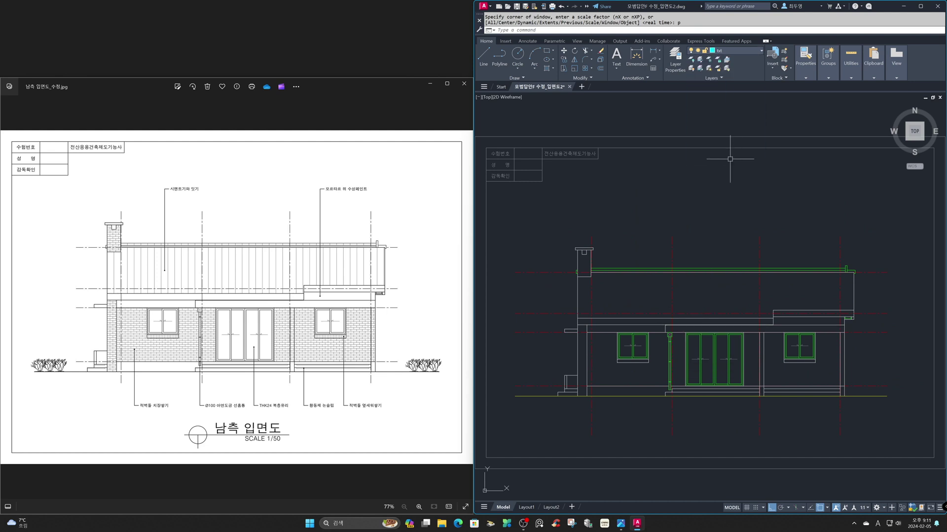
Turn off the midpoint snap and place a horizontal construction line through the top of the chimney.
text(xl)
key(Return)
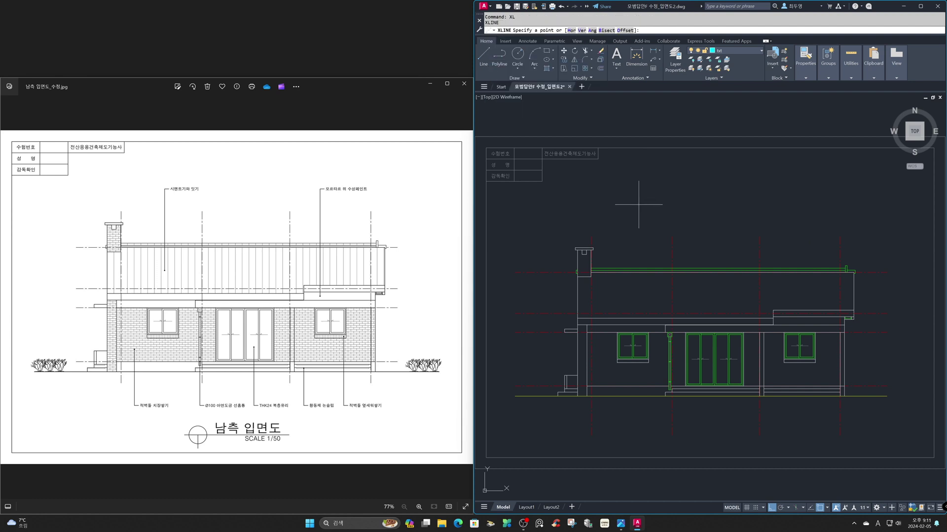
text(h)
key(Return)
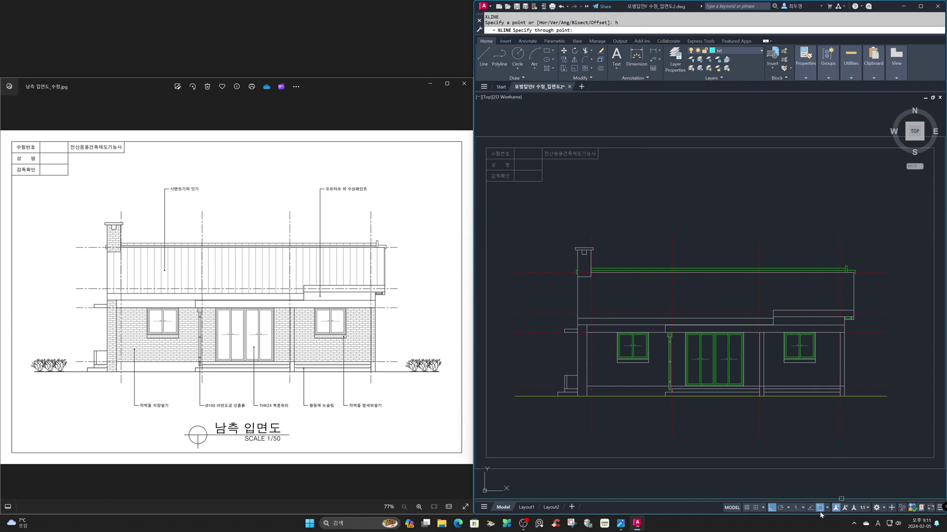
right_click(820, 510)
click(834, 379)
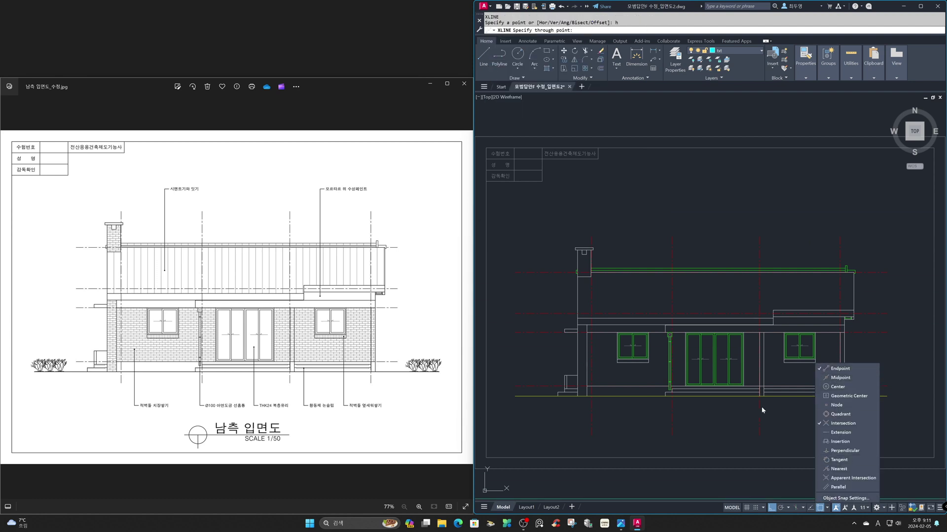
click(770, 405)
click(569, 248)
key(Return)
Place vertical construction lines through the west stair's outer end and the roof's east end.
key(Return)
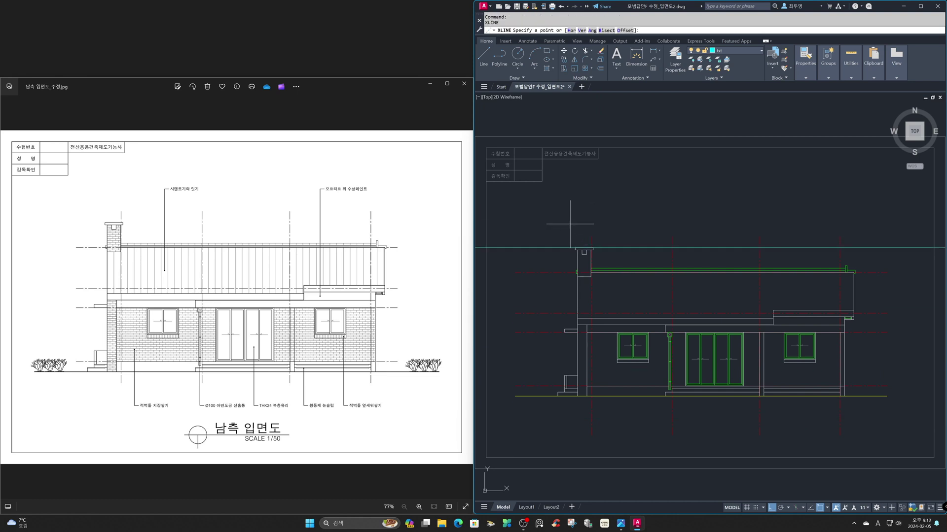
text(v)
key(Return)
click(558, 254)
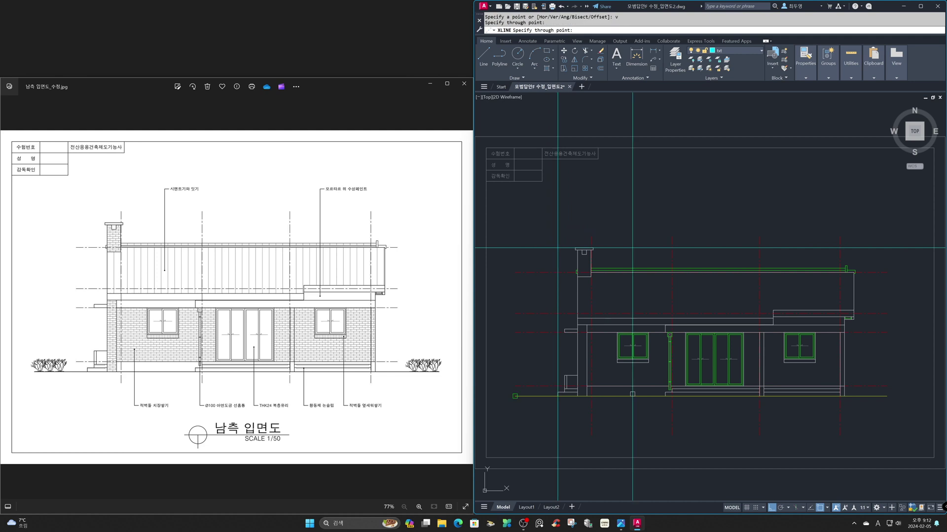
click(854, 294)
key(Return)
Offset the horizontal construction line upward and both vertical construction lines outward from the house by the same distance.
text(o)
key(Return)
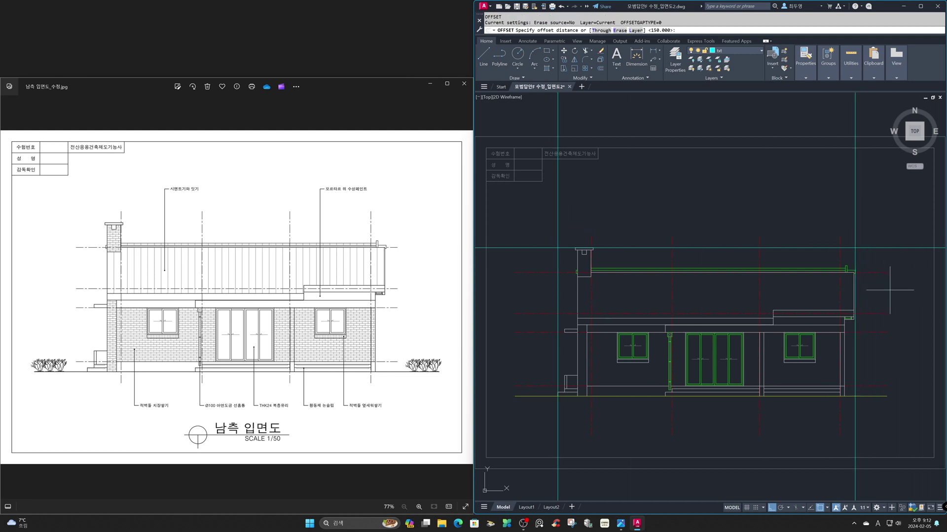
key(Return)
key(F3)
click(891, 248)
click(891, 223)
click(854, 219)
click(871, 220)
click(556, 216)
click(517, 218)
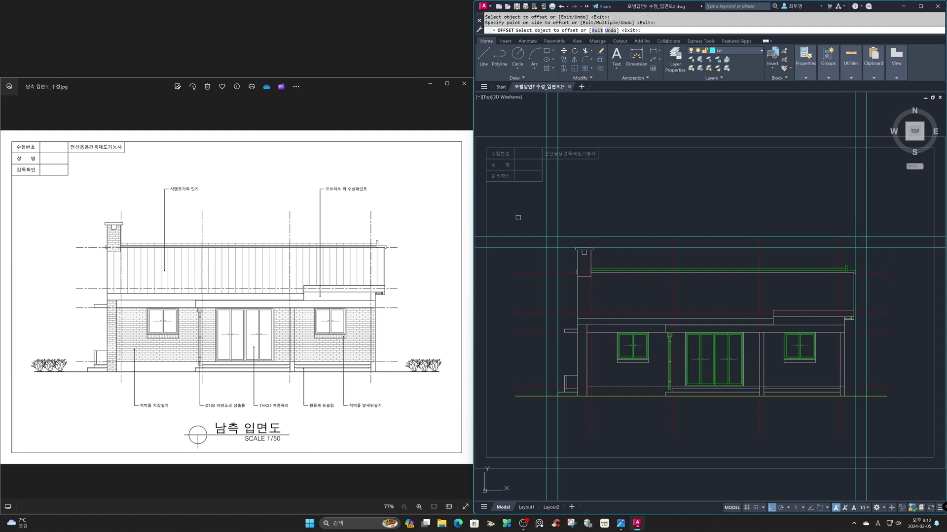
Offset the ground line downward by the same distance for the bottom edge of the frame.
click(527, 396)
click(530, 412)
key(Return)
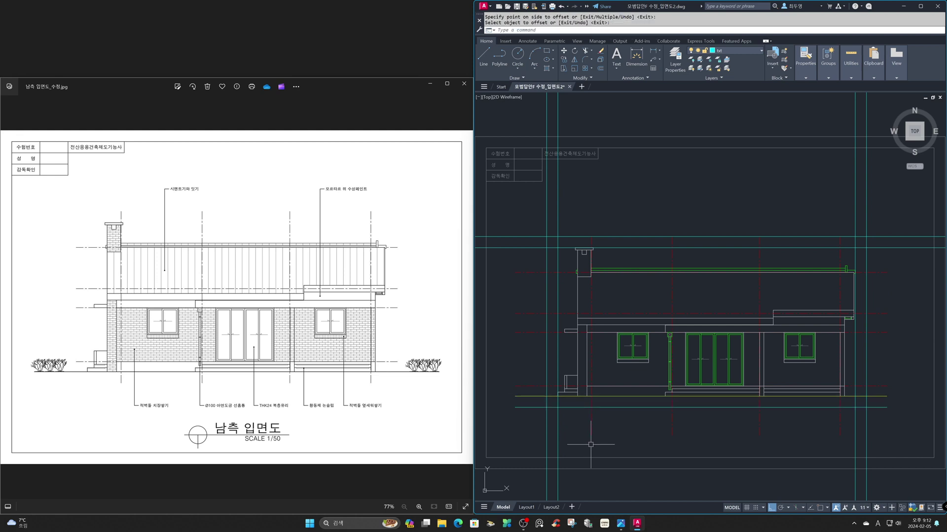
Erase the three original construction lines touching the chimney top, the west stair and the roof's east end.
text(e)
key(Return)
click(557, 362)
click(855, 237)
click(856, 240)
key(Return)
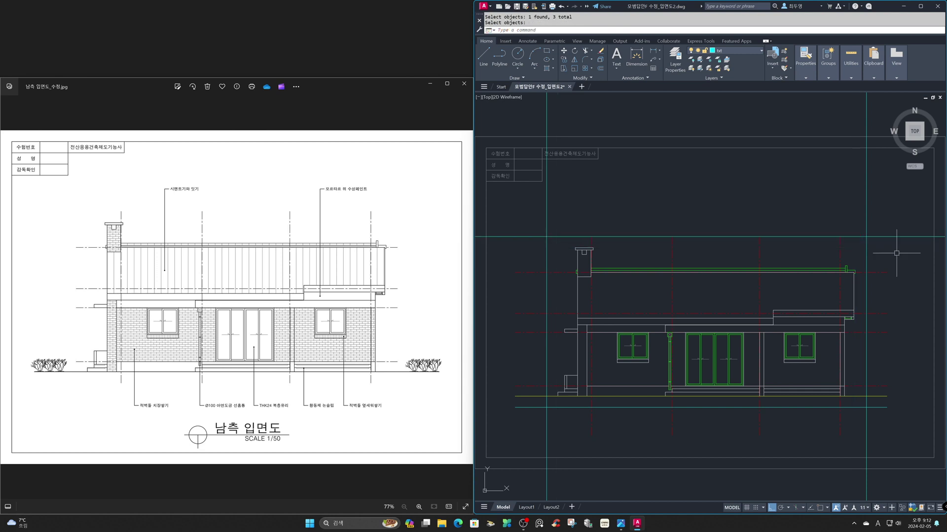
Fillet the four offset lines at their corners to form a closed rectangular frame around the elevation.
text(f)
key(Return)
text(m)
key(Return)
click(861, 237)
click(858, 409)
click(570, 407)
click(546, 361)
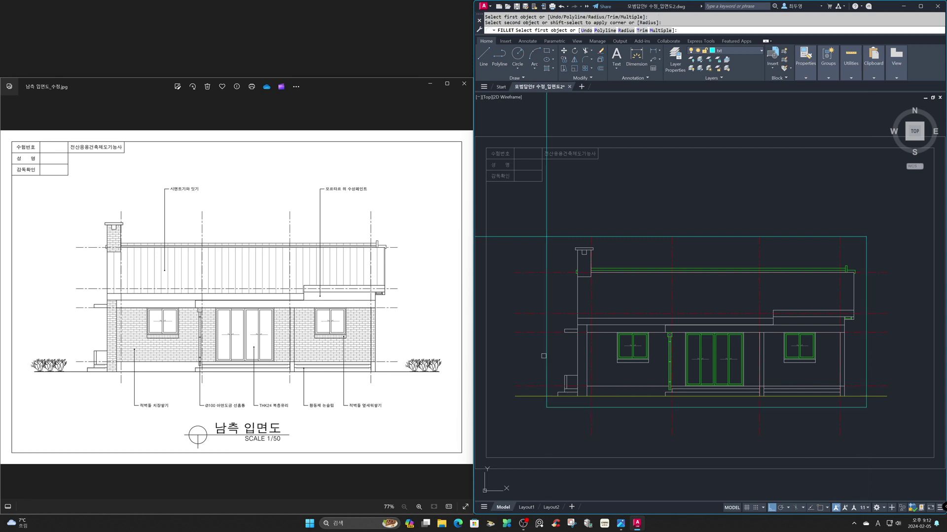
click(545, 353)
click(571, 238)
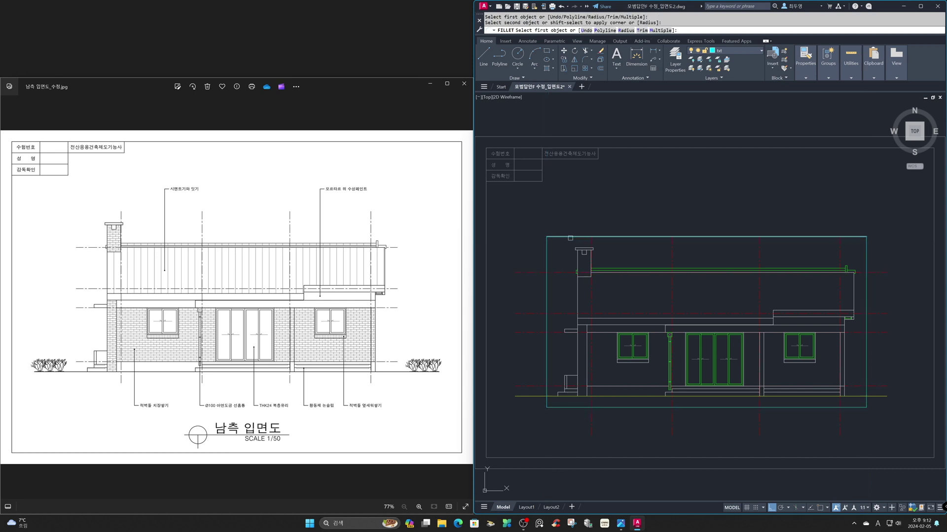
Trim the ground line and all centre lines where they extend outside the rectangular frame.
text(tr)
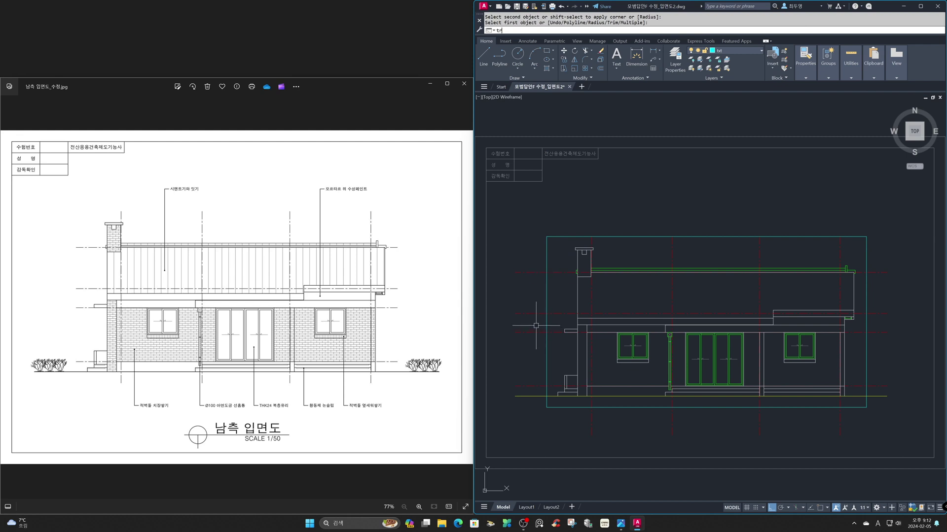
key(Return)
click(561, 247)
click(538, 234)
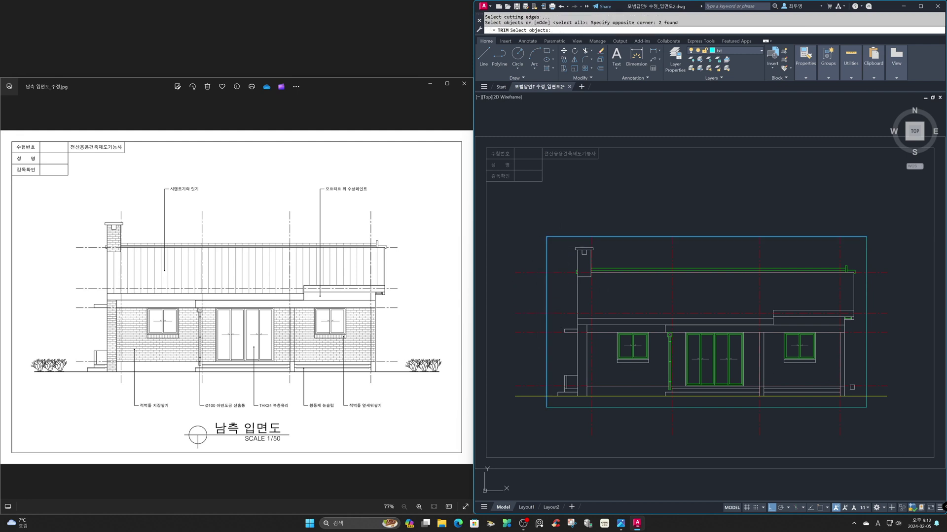
key(Return)
click(909, 414)
click(858, 241)
click(898, 451)
click(553, 398)
click(530, 422)
click(520, 270)
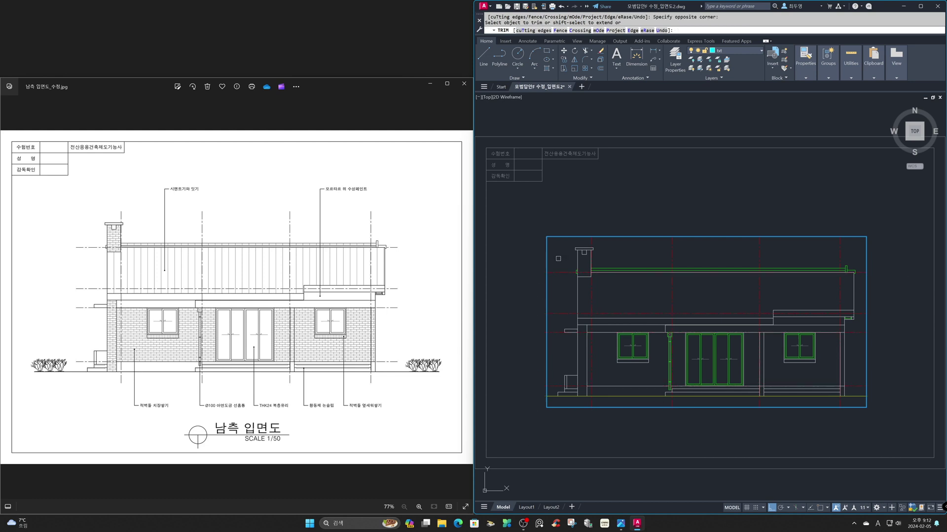
drag(822, 252, 841, 239)
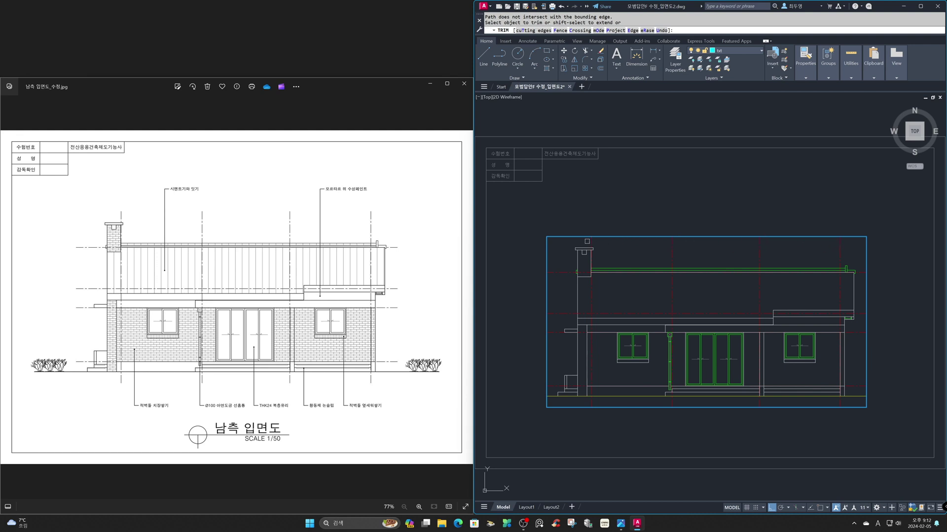
key(Return)
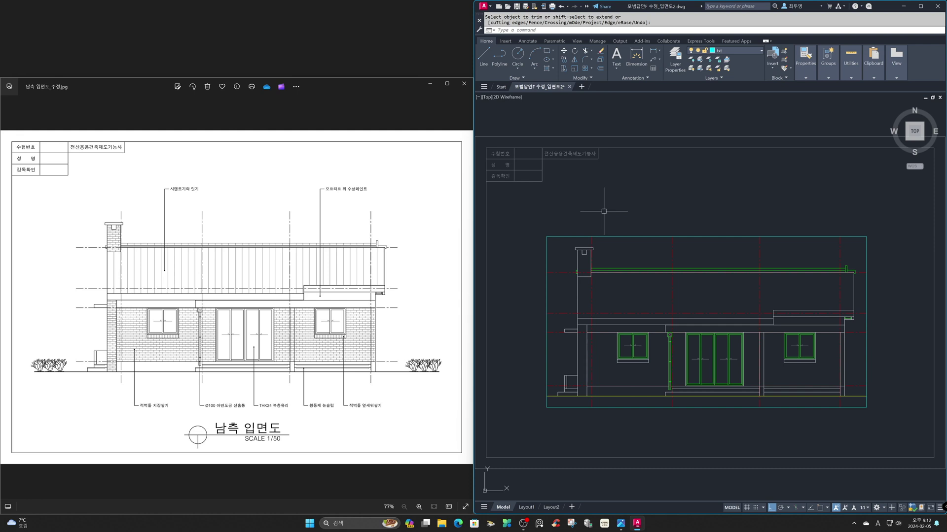
Move the elevation and its frame from the midpoint between the frame's opposite corners to the midpoint between the inner drawing border's corners.
text(m)
key(Return)
click(531, 220)
click(902, 436)
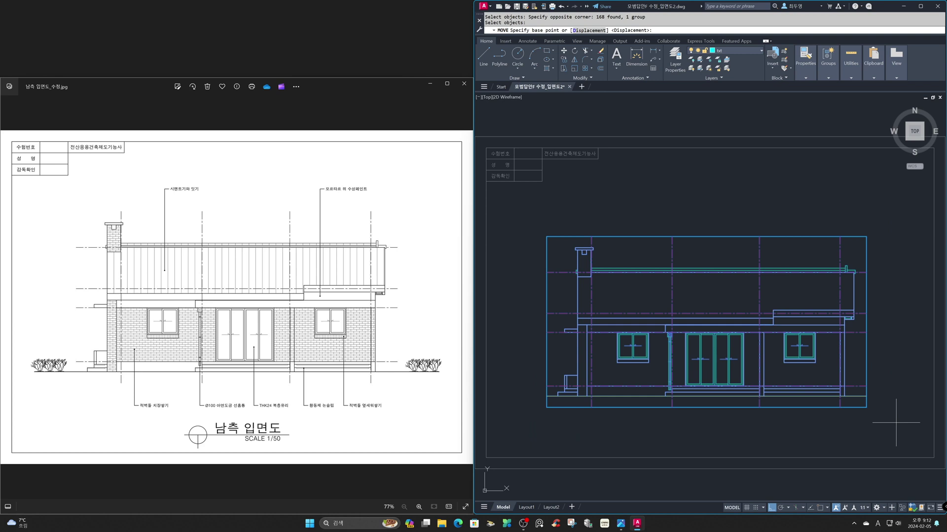
shift+right_click(895, 423)
click(902, 275)
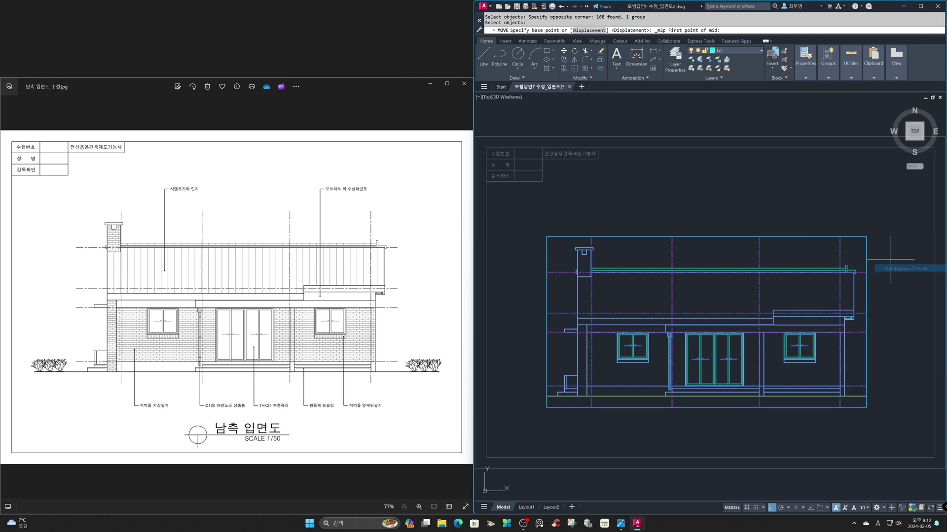
key(F3)
click(868, 248)
shift+right_click(754, 419)
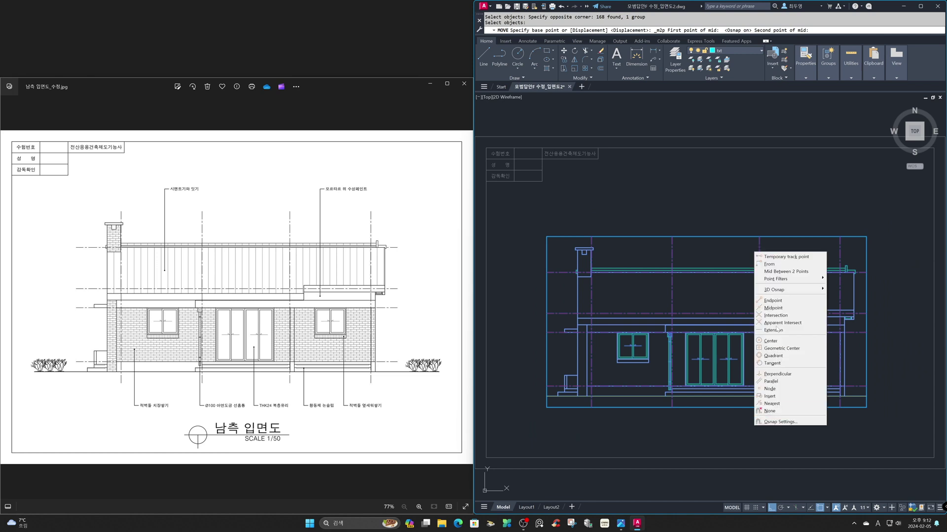
click(773, 301)
click(546, 407)
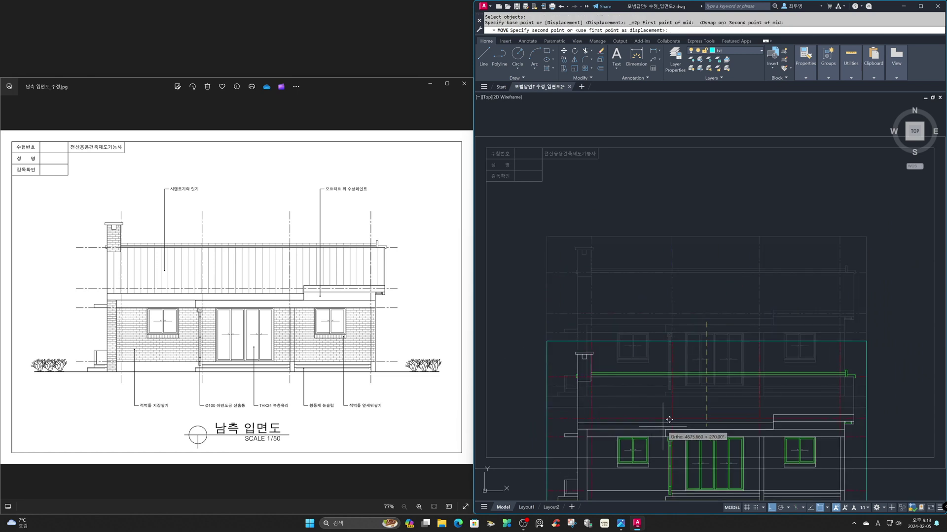
shift+right_click(669, 420)
click(688, 271)
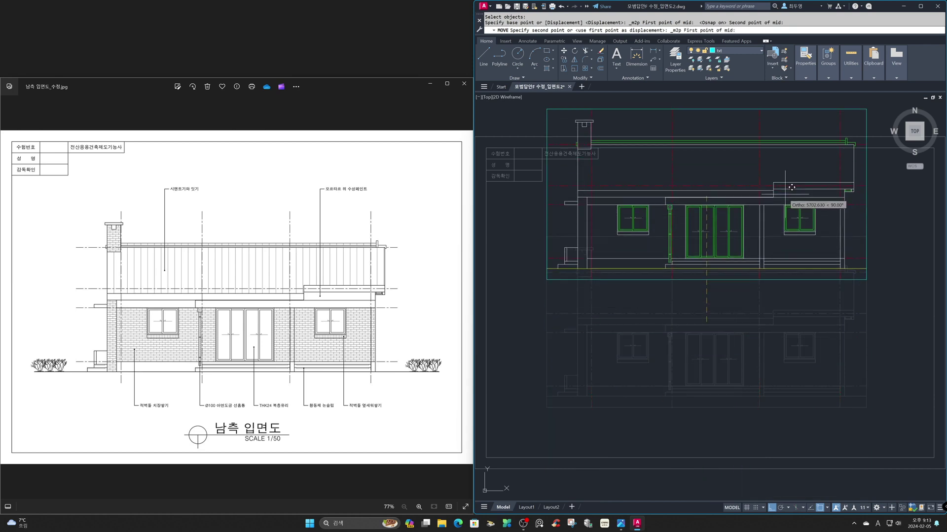
click(940, 453)
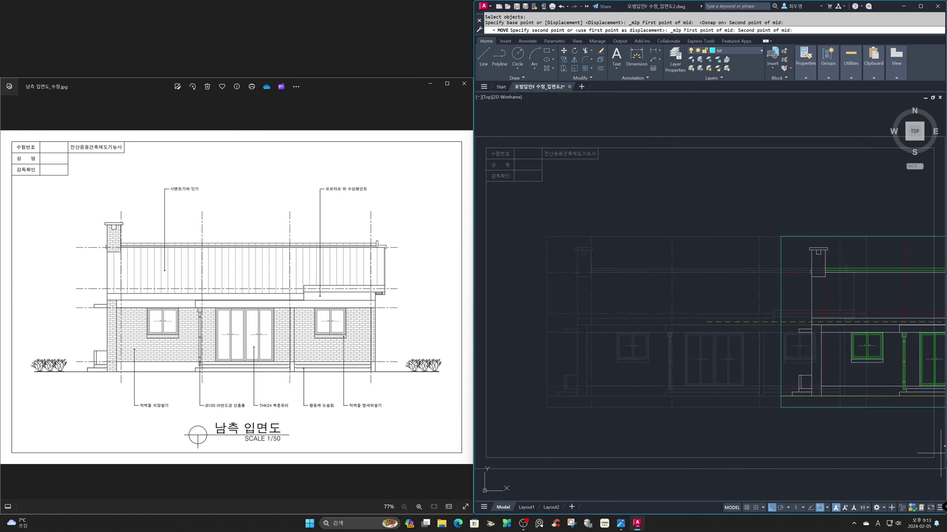
click(940, 452)
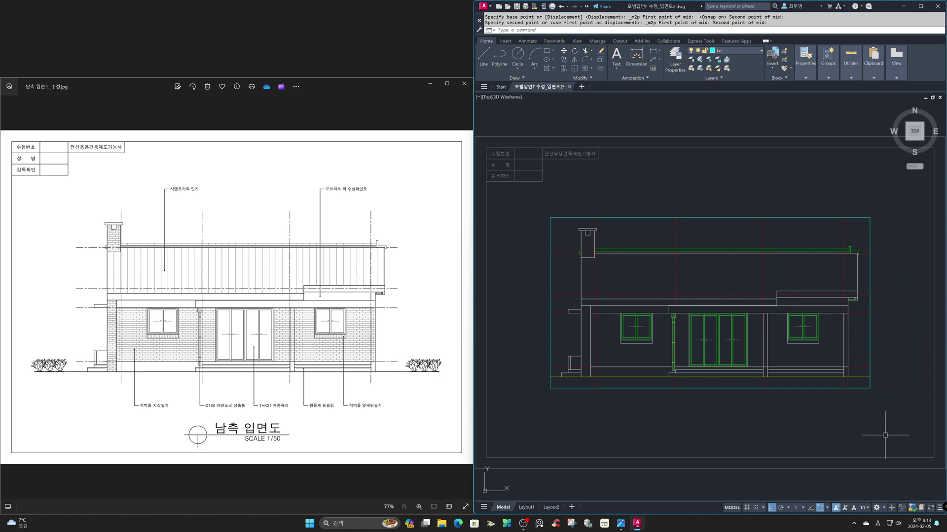
Erase the four lines of the temporary frame around the elevation.
text(e)
key(Return)
click(862, 388)
click(869, 364)
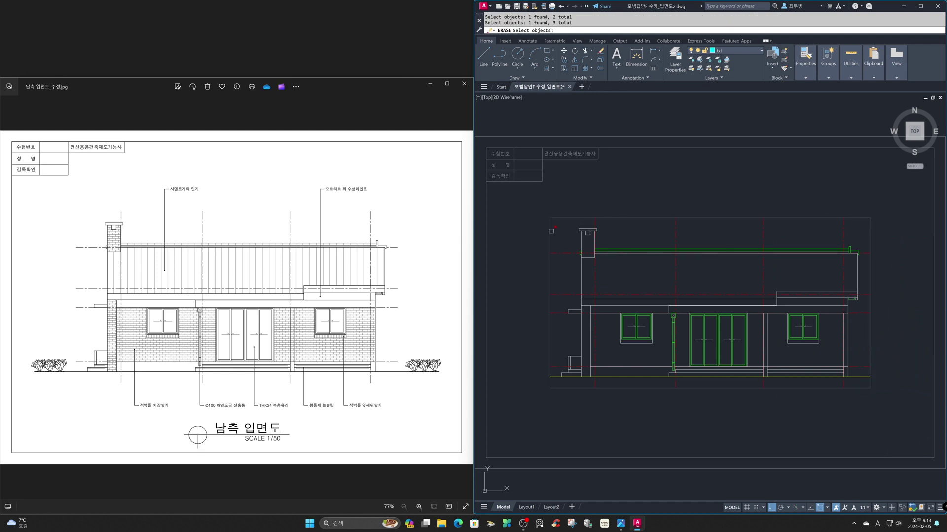
key(Return)
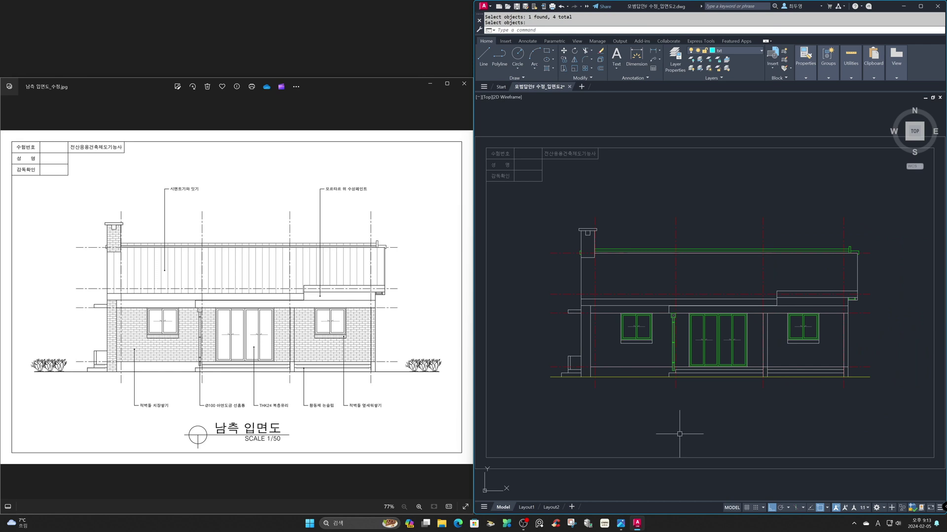
Extend both ends of the ground line to the inner drawing border.
text(ex)
key(Return)
key(Return)
click(553, 377)
click(874, 375)
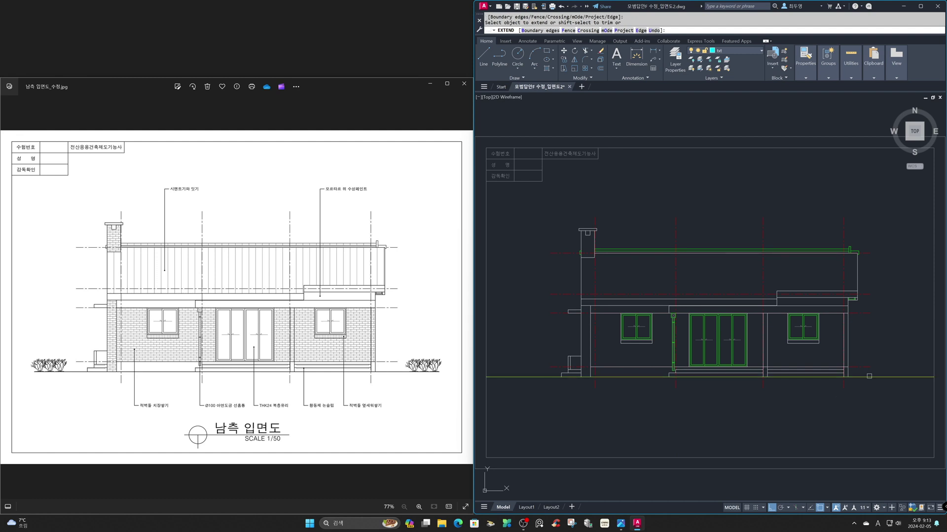
key(Return)
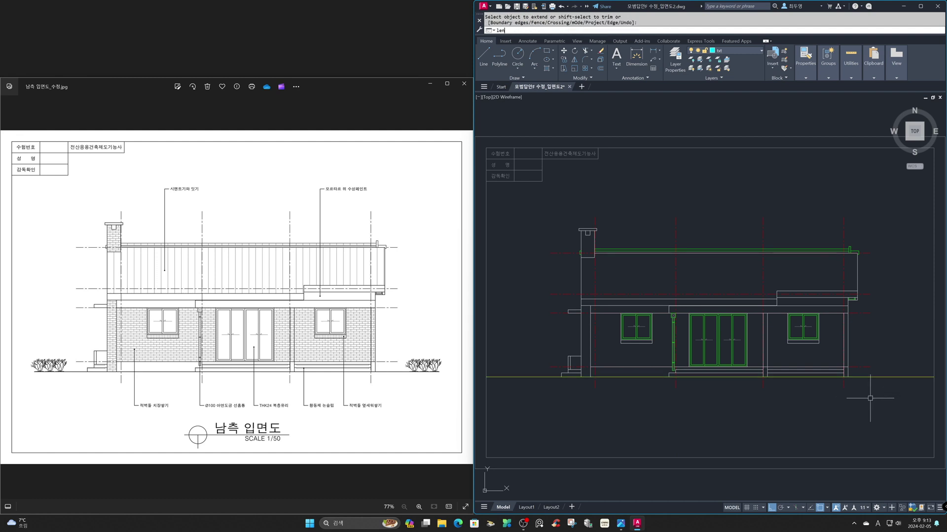
Shorten both ends of the ground line by a negative delta length so they stop short of the inner drawing border.
text(len)
key(Return)
key(Return)
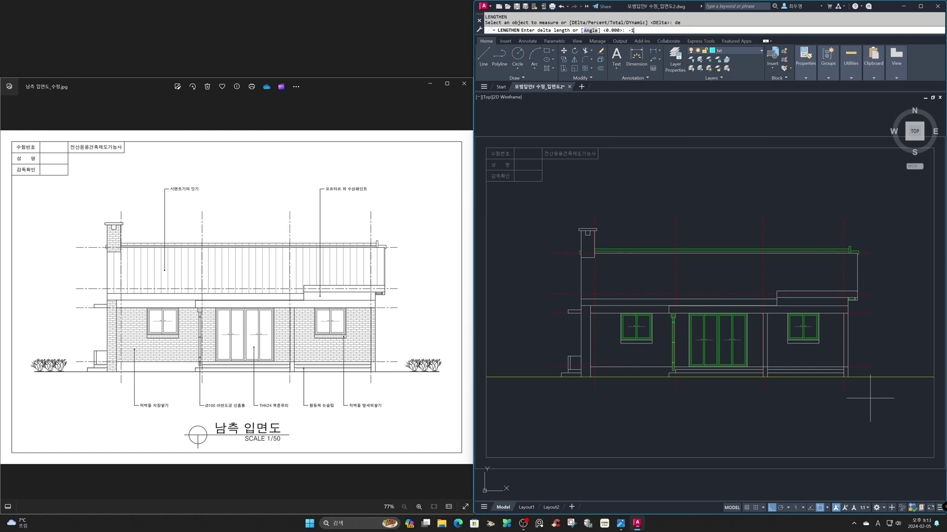
key(Return)
click(910, 378)
click(510, 380)
key(Return)
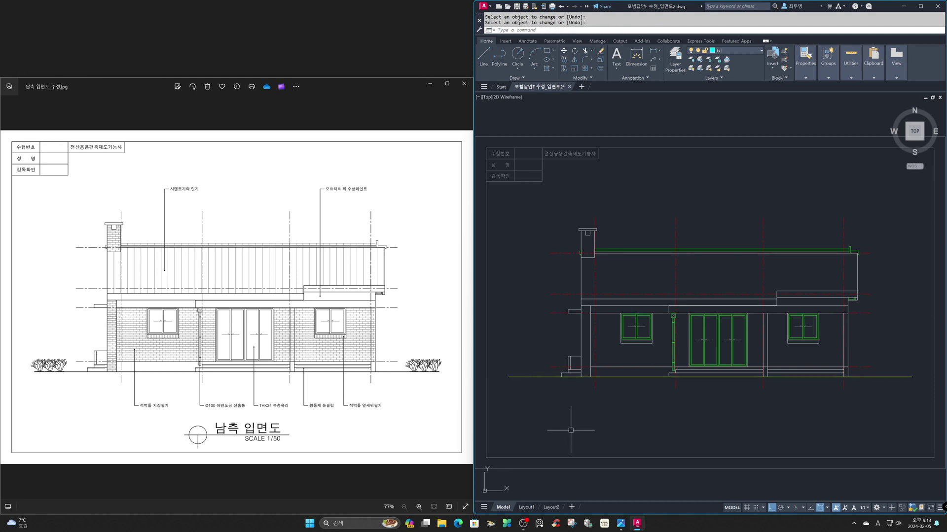
Make fin the current layer and insert the "Shrub - elevation" block from DesignCenter's Landscaping.dwg beside the house, above the ground line.
click(747, 51)
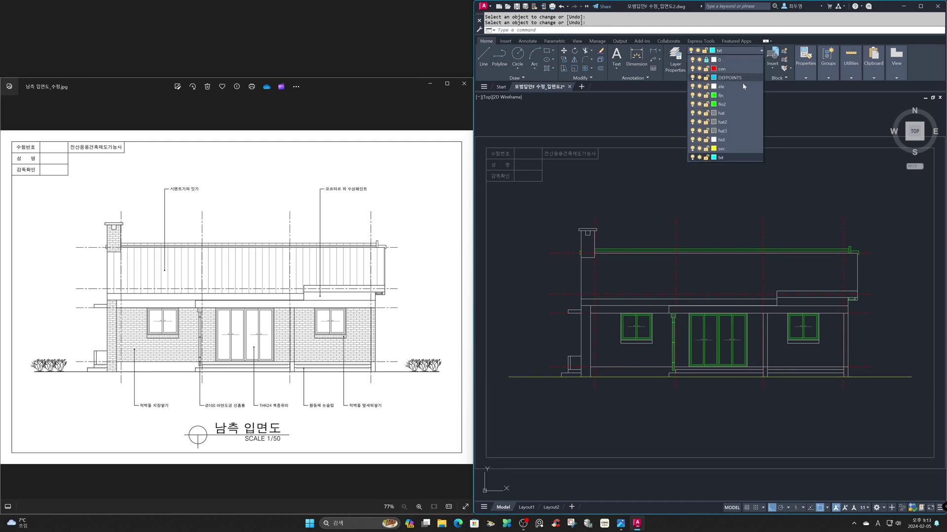
click(740, 95)
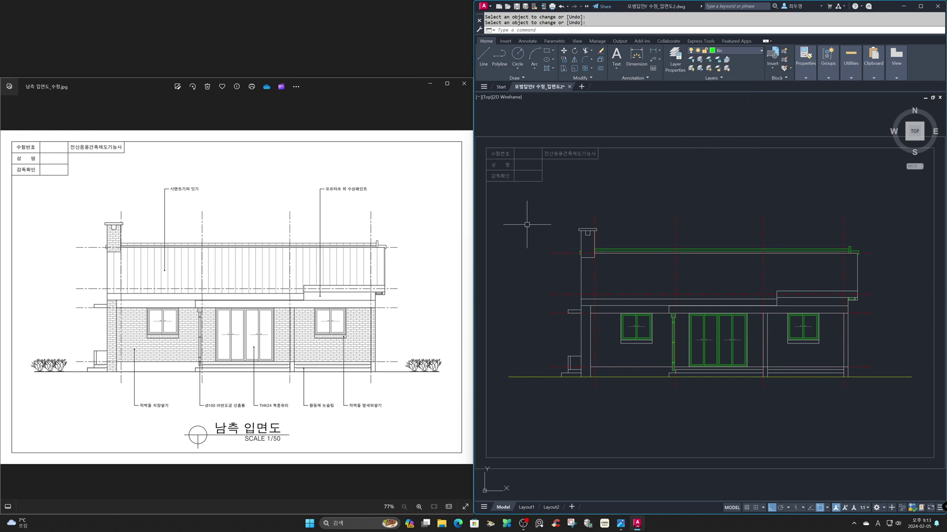
text(dc)
key(Return)
right_click(528, 225)
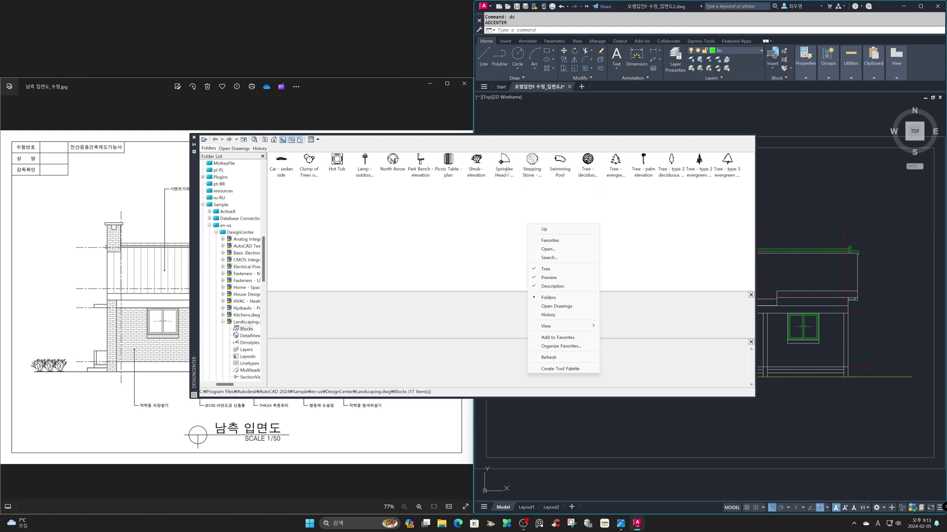
double_click(476, 162)
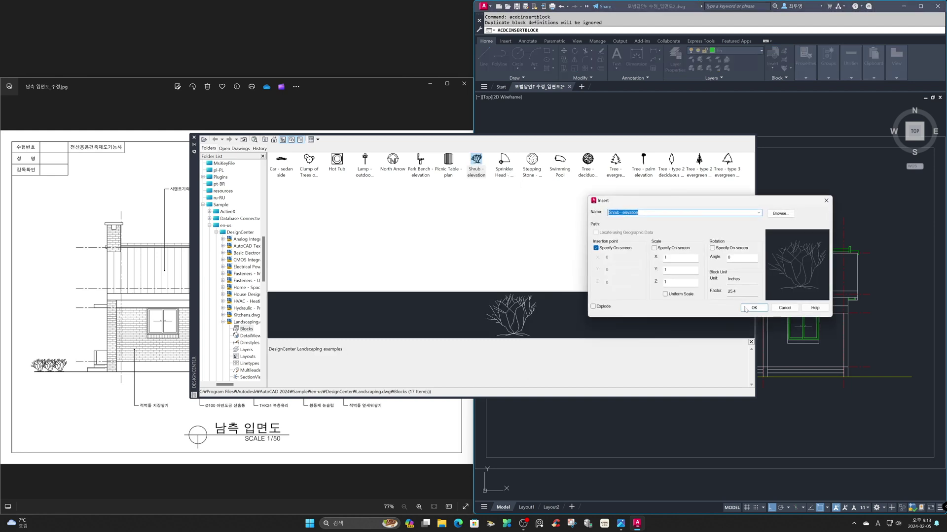
click(753, 308)
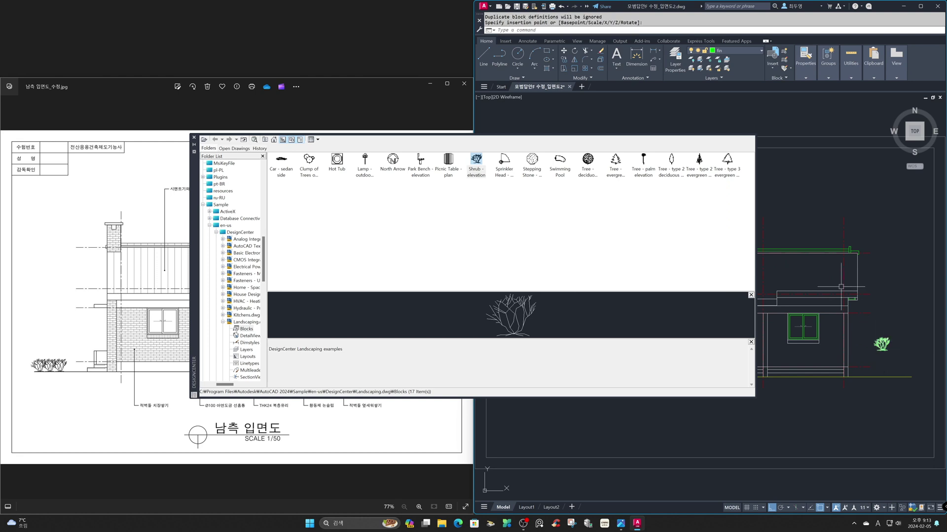
click(194, 139)
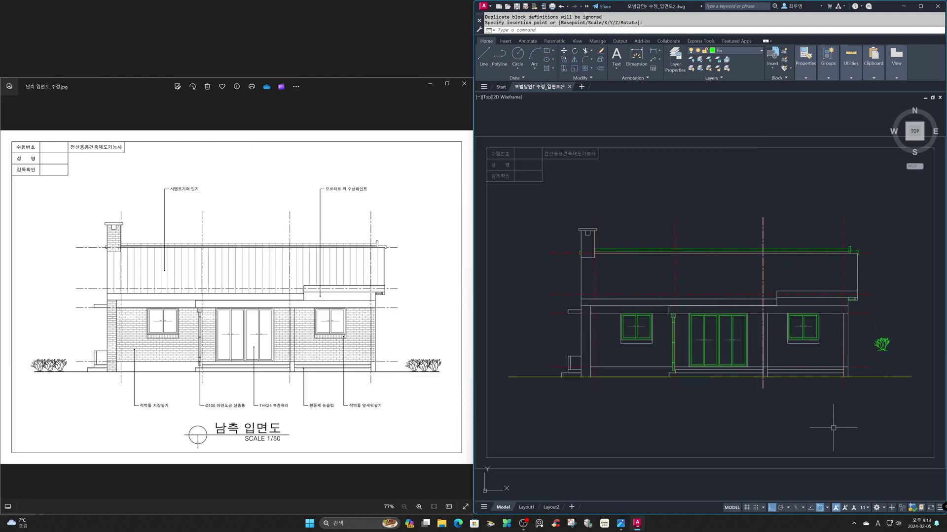
Move the shrub by its base's right end onto the right end of the ground line.
key(space)
click(823, 311)
click(929, 400)
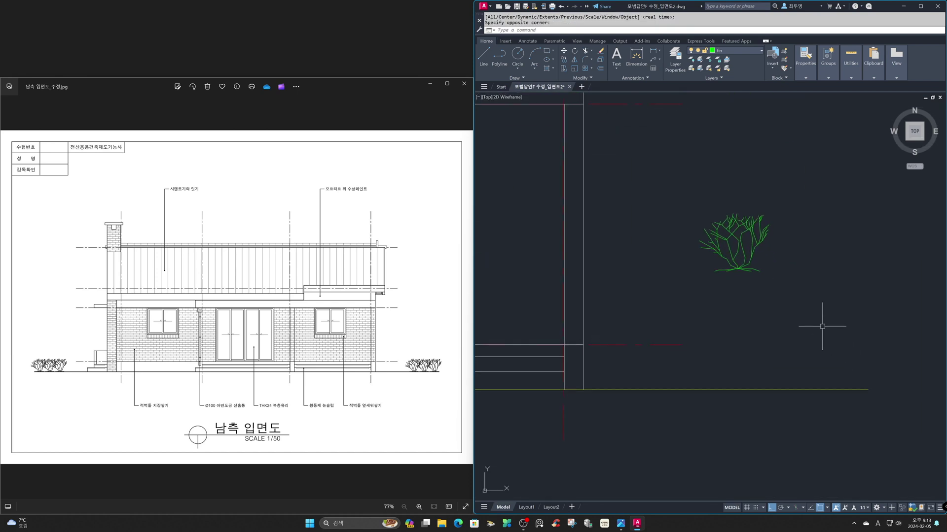
text(m)
key(space)
click(754, 270)
key(space)
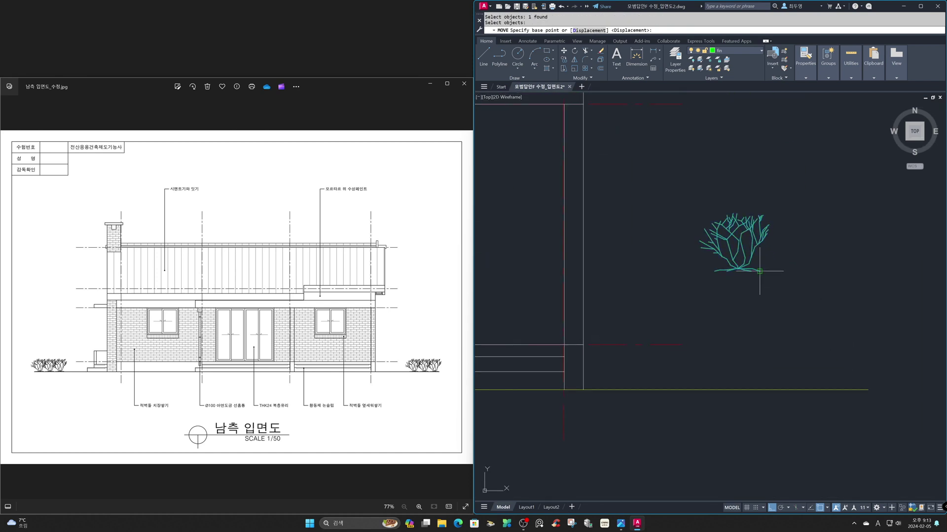
click(760, 270)
click(867, 390)
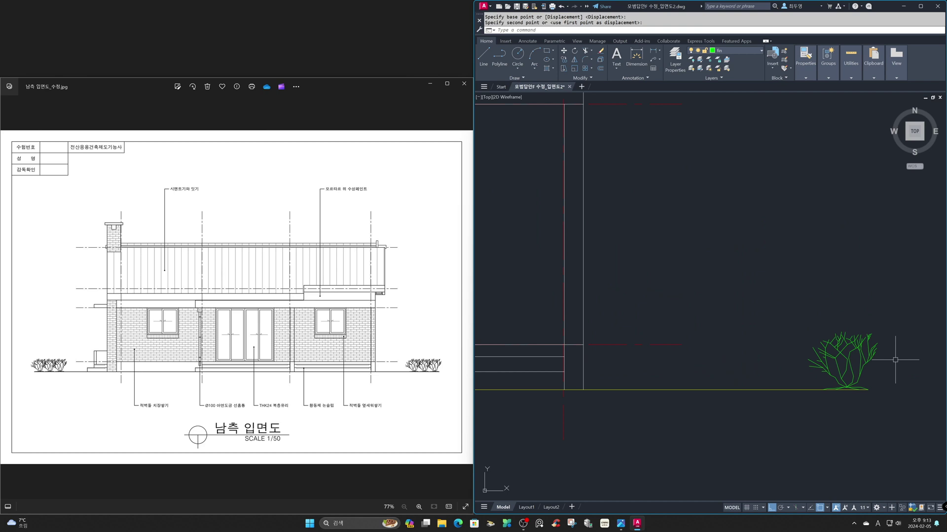
Copy the shrub twice leftwards along the ground line to form an overlapping row of three.
click(893, 353)
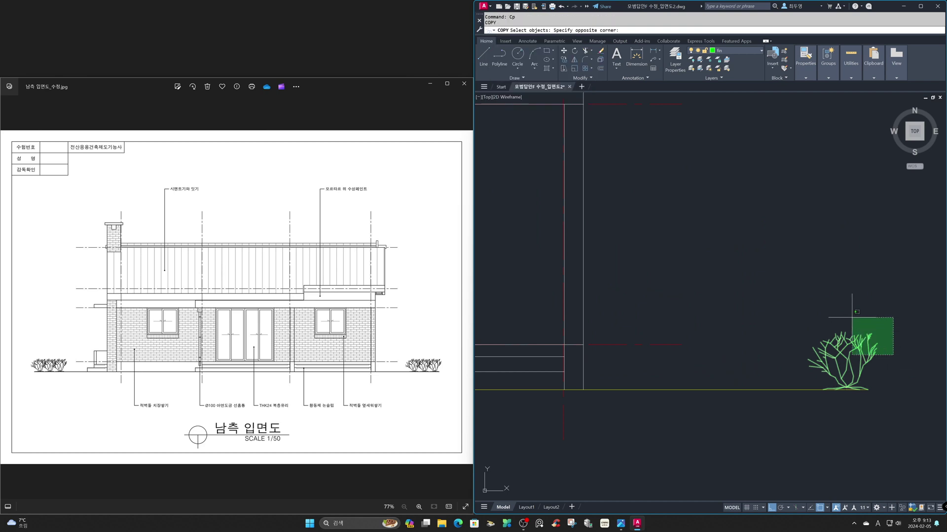
click(853, 318)
key(Return)
click(868, 390)
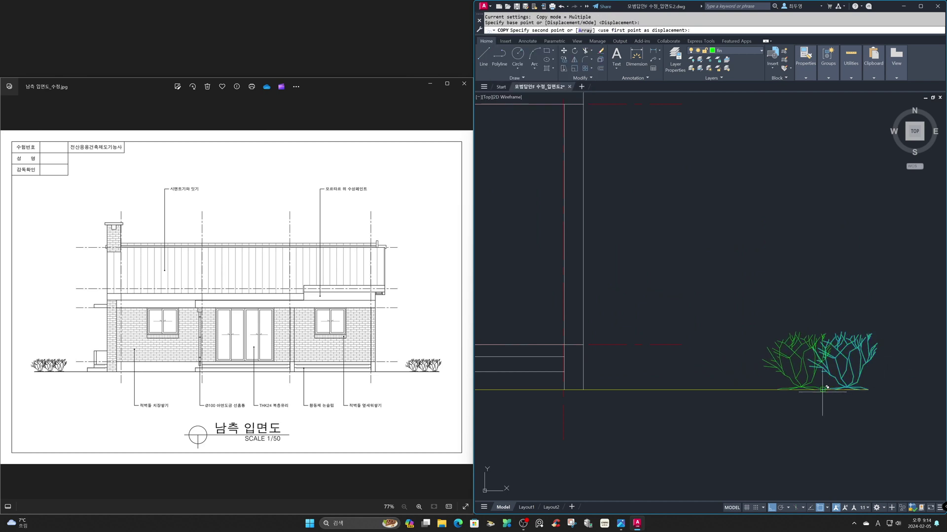
click(820, 389)
click(778, 390)
key(Return)
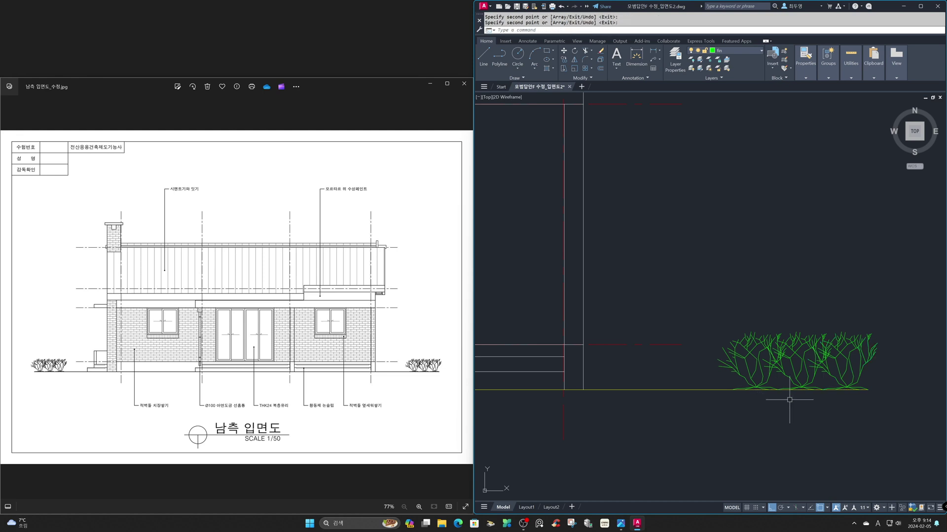
Copy the row of three shrubs horizontally to the left end of the ground line.
text(z)
key(Return)
text(p)
key(Return)
text(cp)
key(Return)
click(906, 367)
click(876, 351)
key(Return)
click(880, 379)
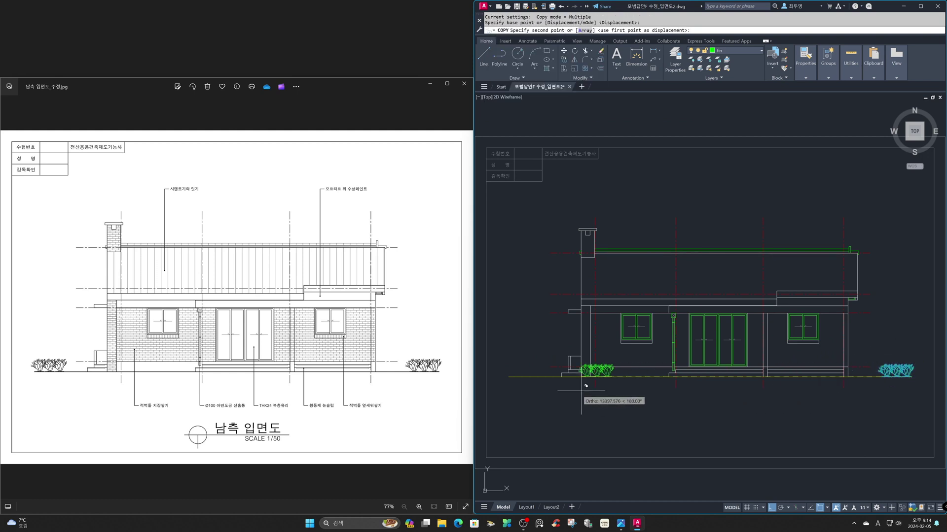
click(508, 390)
key(Return)
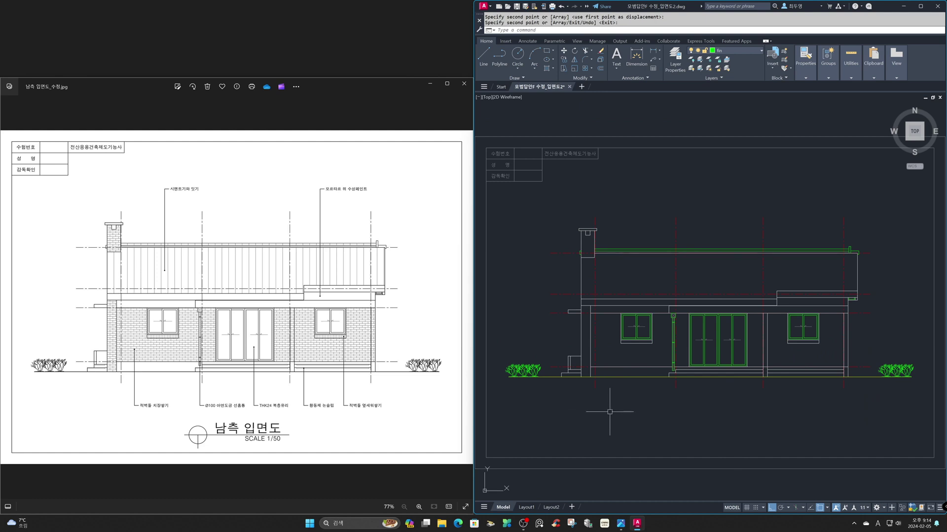
Fit the view to the elevation sheet using the endpoints of the outer border's opposite corners.
scroll(609, 412, down, 2)
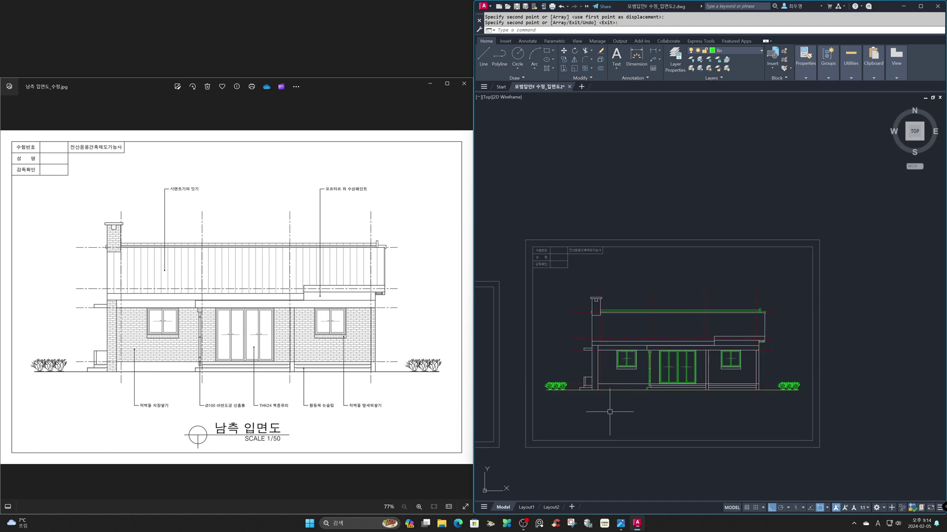
text(z)
key(Return)
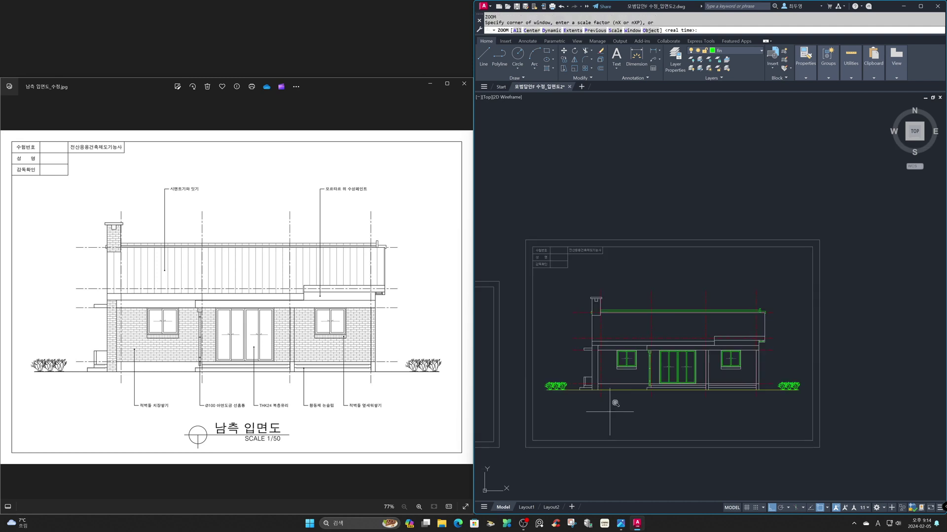
shift+right_click(609, 411)
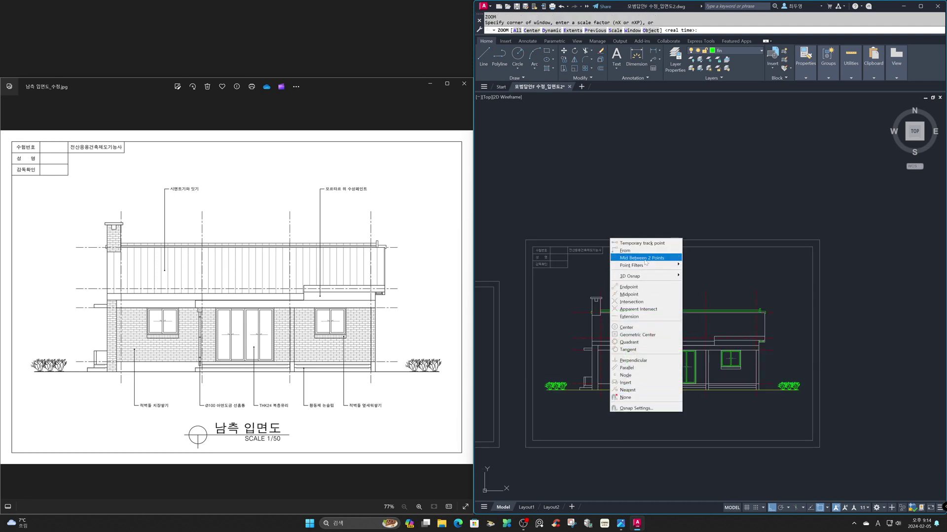
click(628, 287)
click(525, 240)
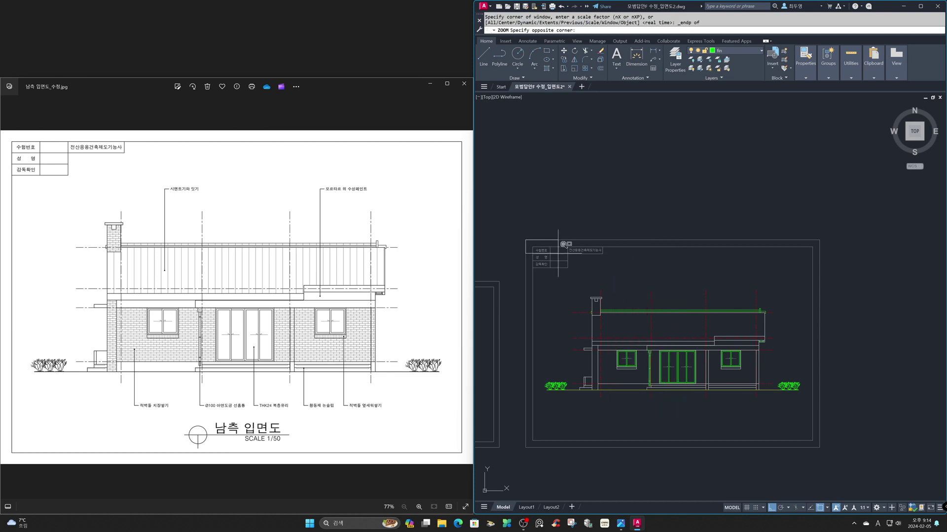
shift+right_click(683, 402)
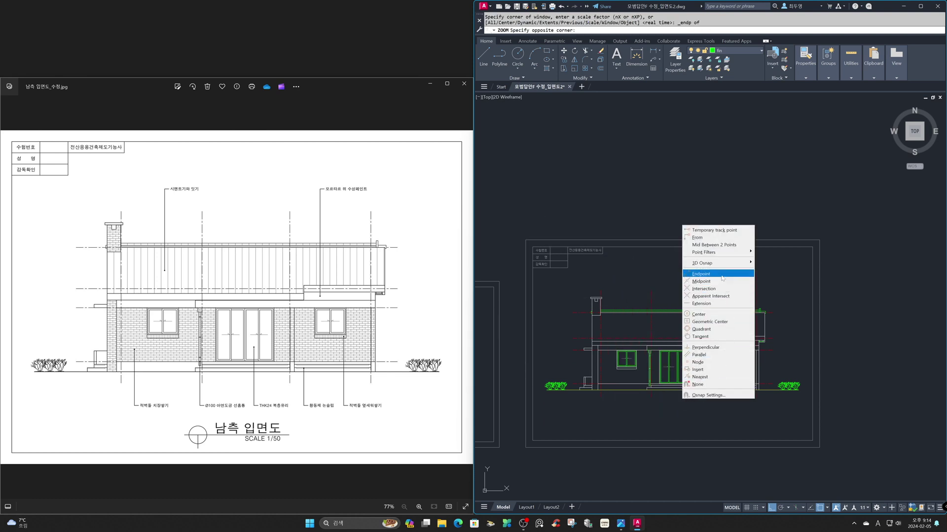
click(702, 277)
click(790, 395)
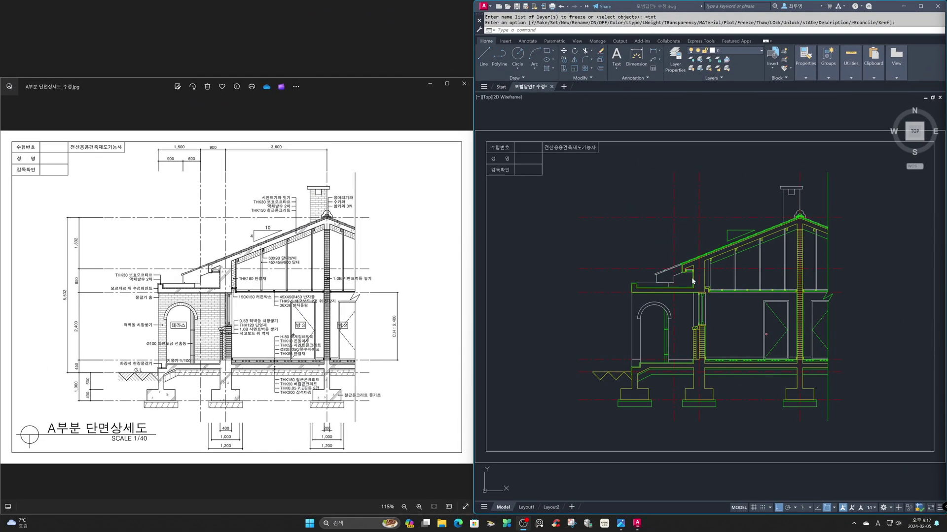
Thaw the hat, hat2, hat3 and txt layers in the section detail drawing 모범답안F 수정.dwg.
click(618, 258)
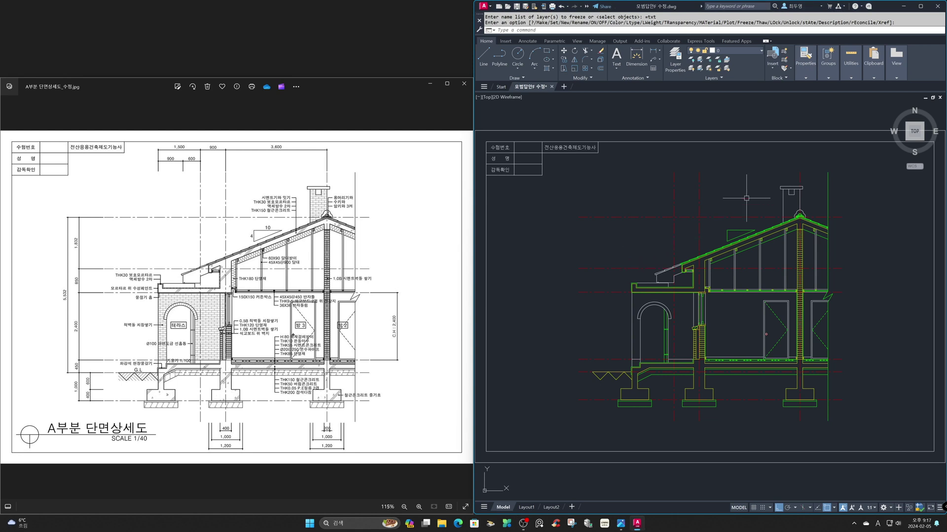
click(750, 50)
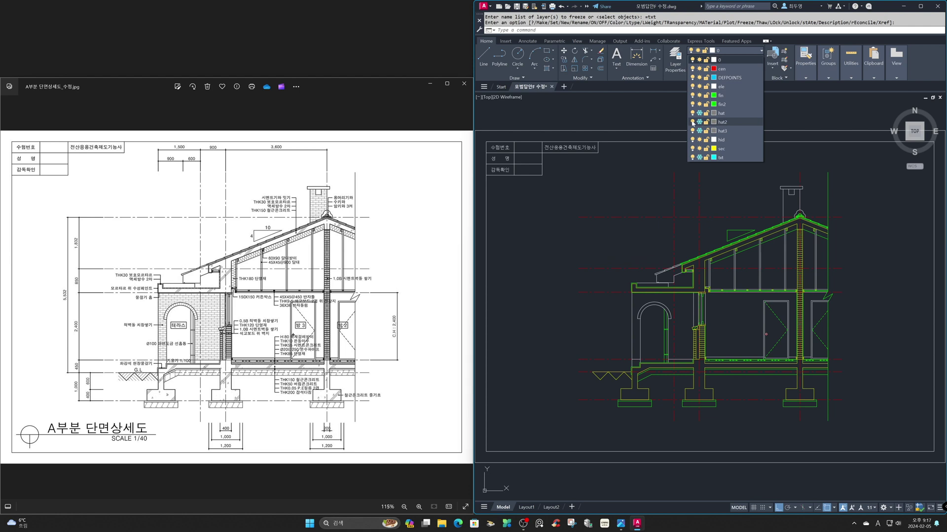
click(699, 113)
click(699, 121)
click(700, 131)
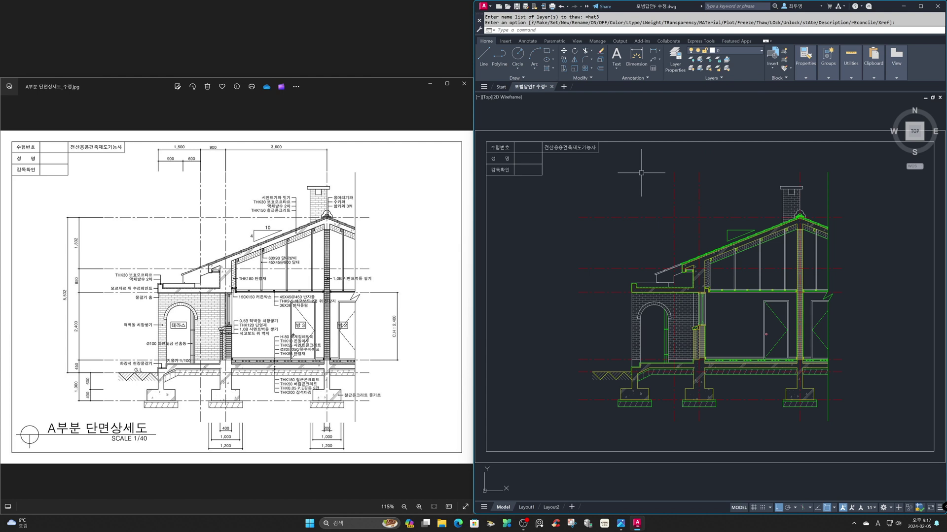
click(744, 51)
click(699, 158)
click(698, 158)
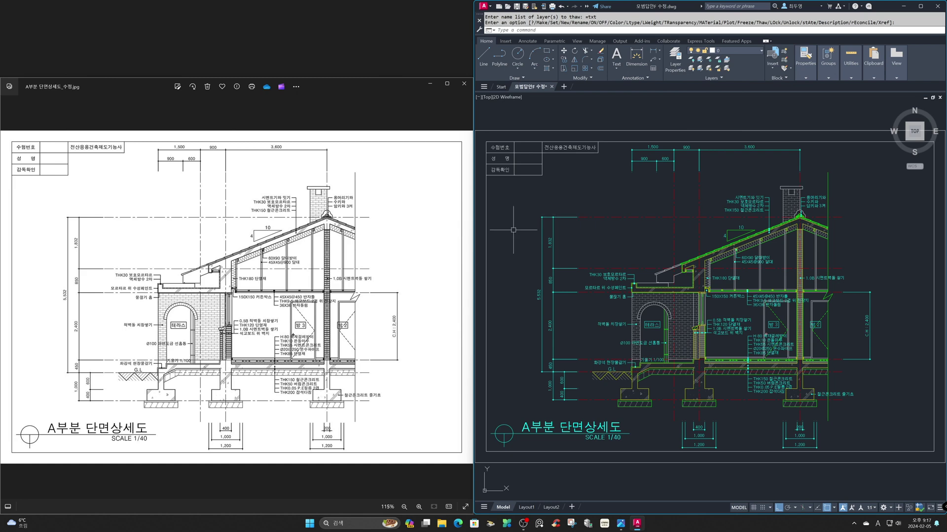
Switch the reference image to 남측 입면도_수정.jpg and view all sheets of the CAD drawing.
click(426, 243)
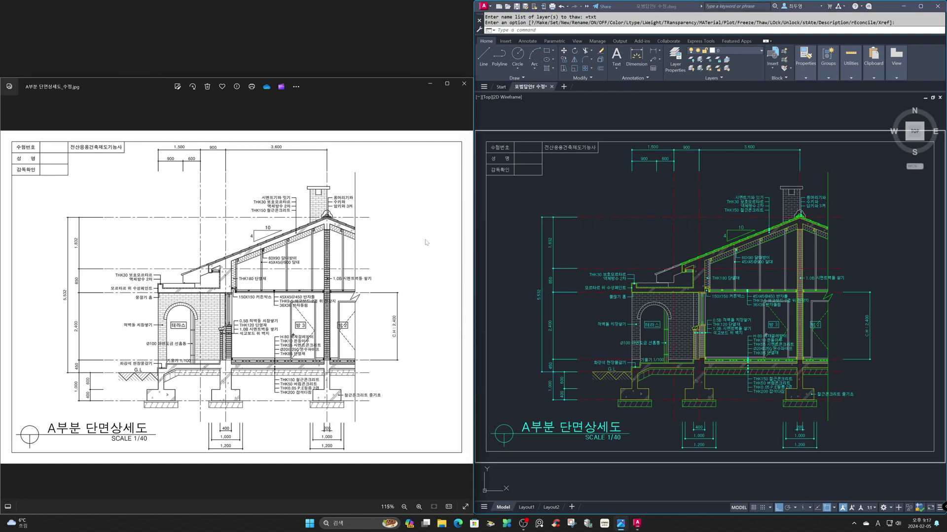
click(222, 484)
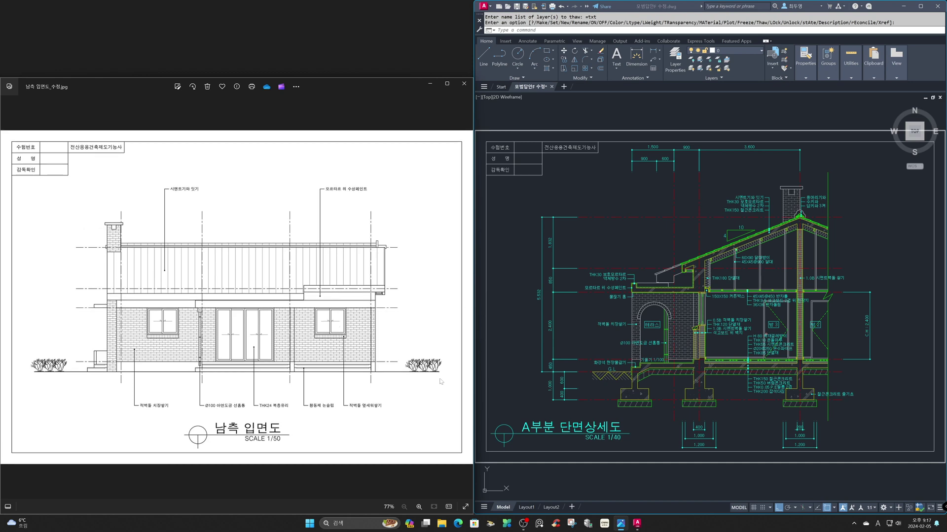
click(508, 373)
text(z)
key(space)
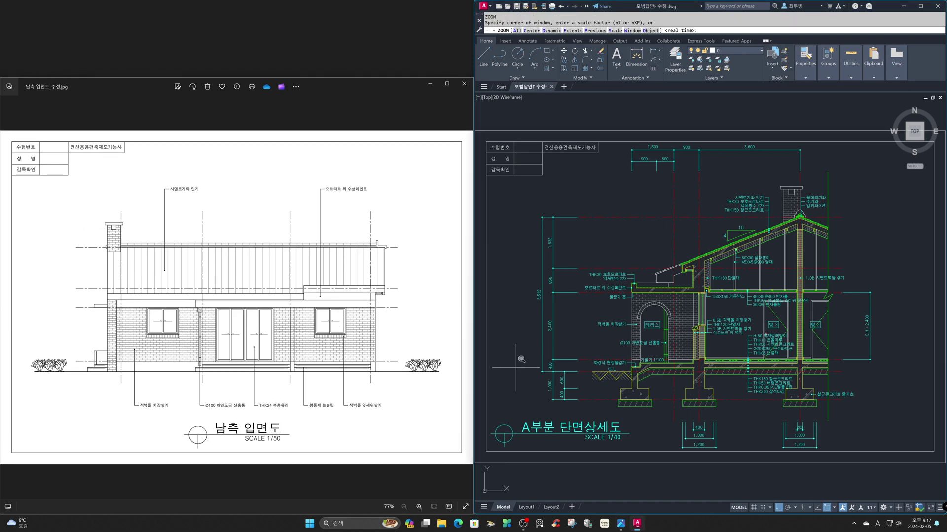
text(a)
key(Return)
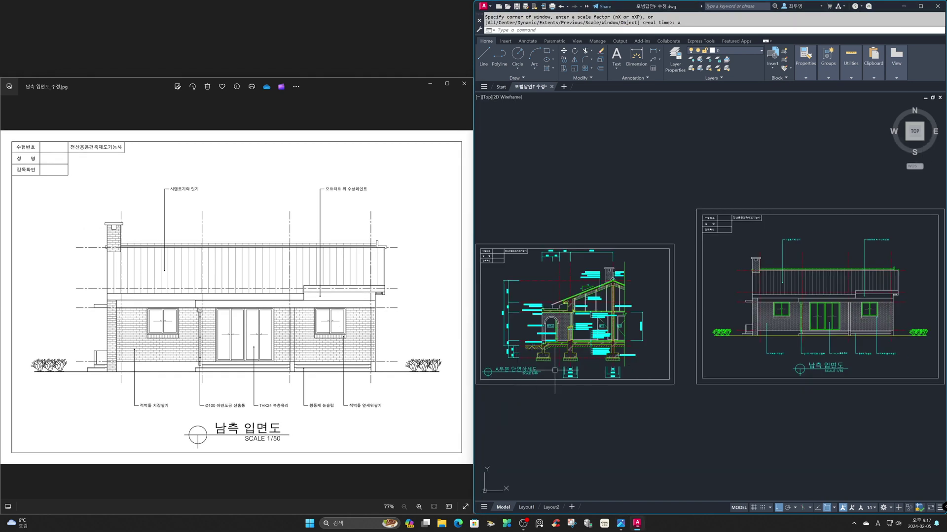
Examine the finished south elevation sheet, framed by the endpoints of its outer border's opposite corners.
right_click(675, 387)
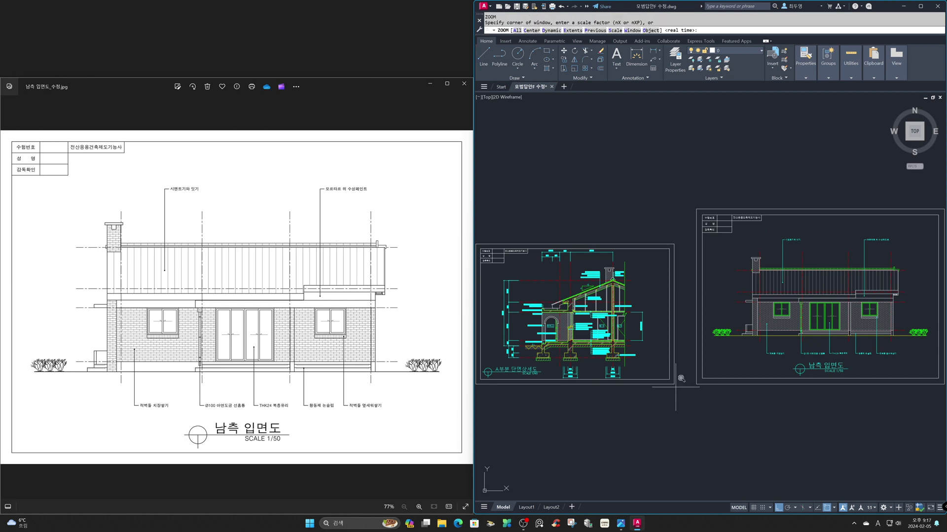
shift+right_click(676, 387)
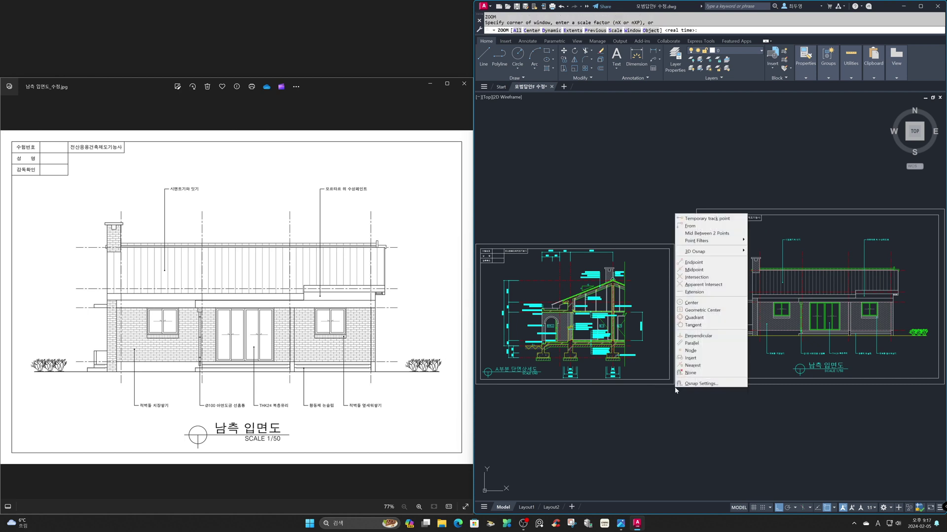
click(725, 263)
click(699, 209)
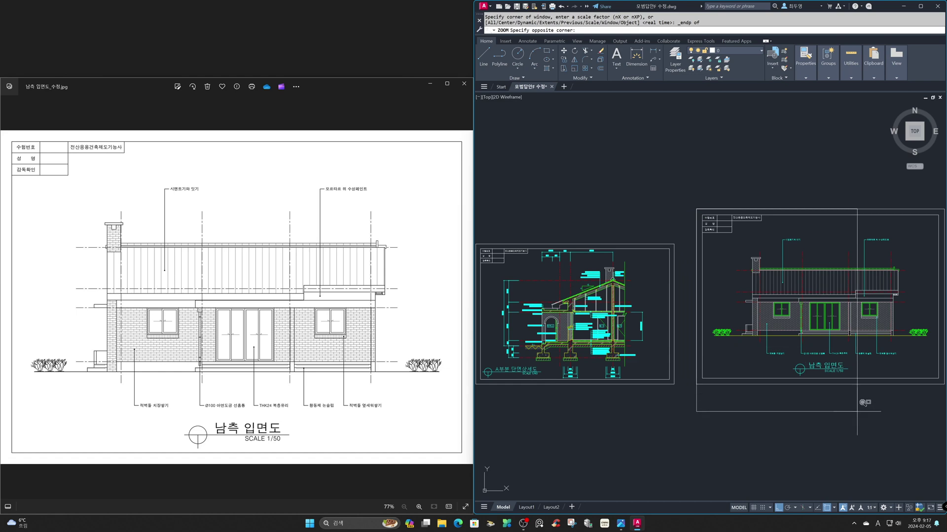
shift+right_click(874, 438)
click(893, 315)
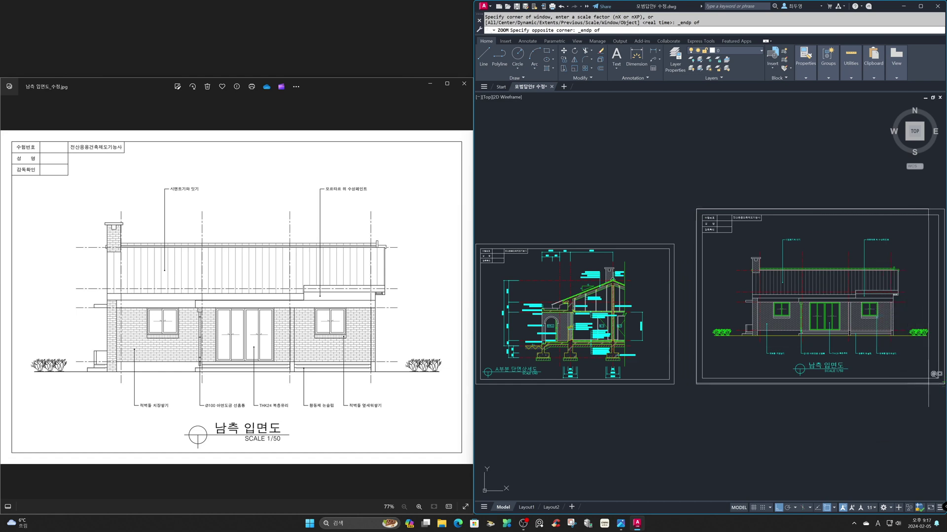
click(942, 383)
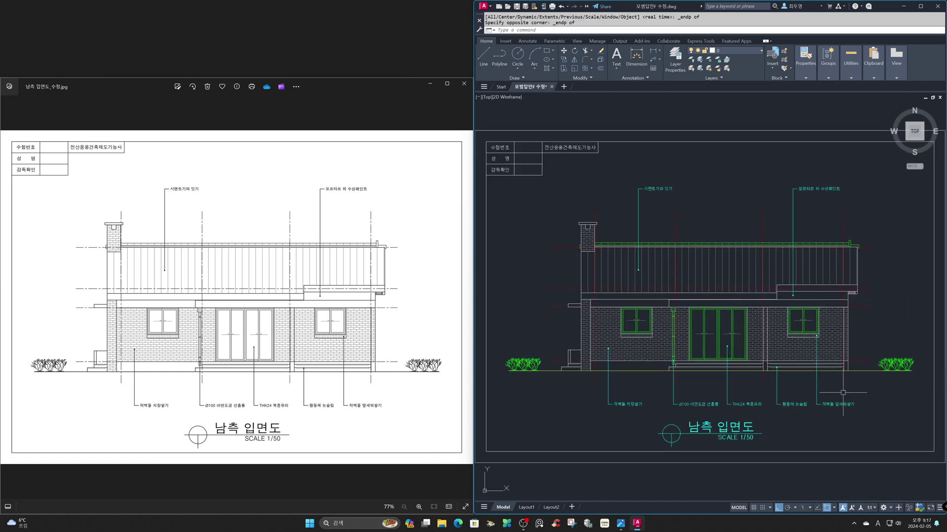